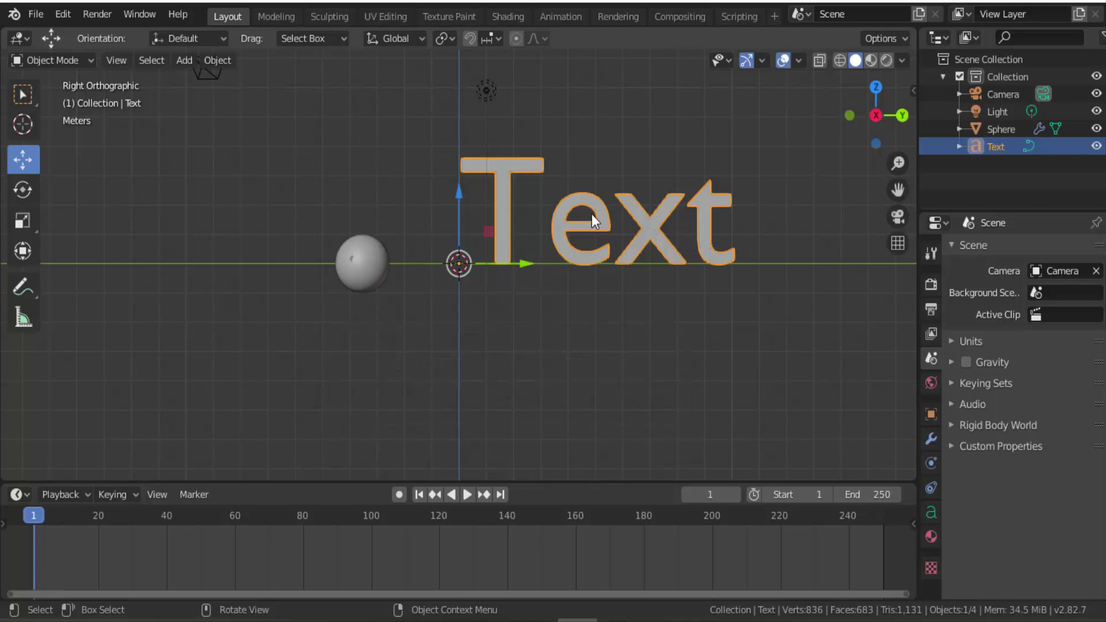
Step: Convert the Text object to a curve and set its Fill Mode to None
left_click(224, 62)
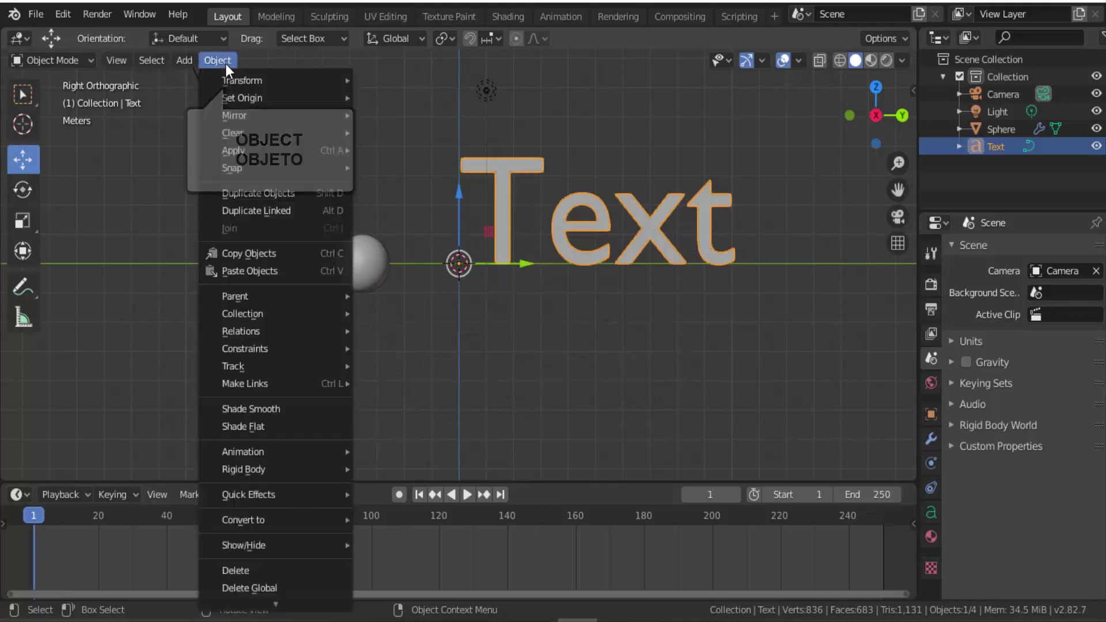
mouse_move(244, 519)
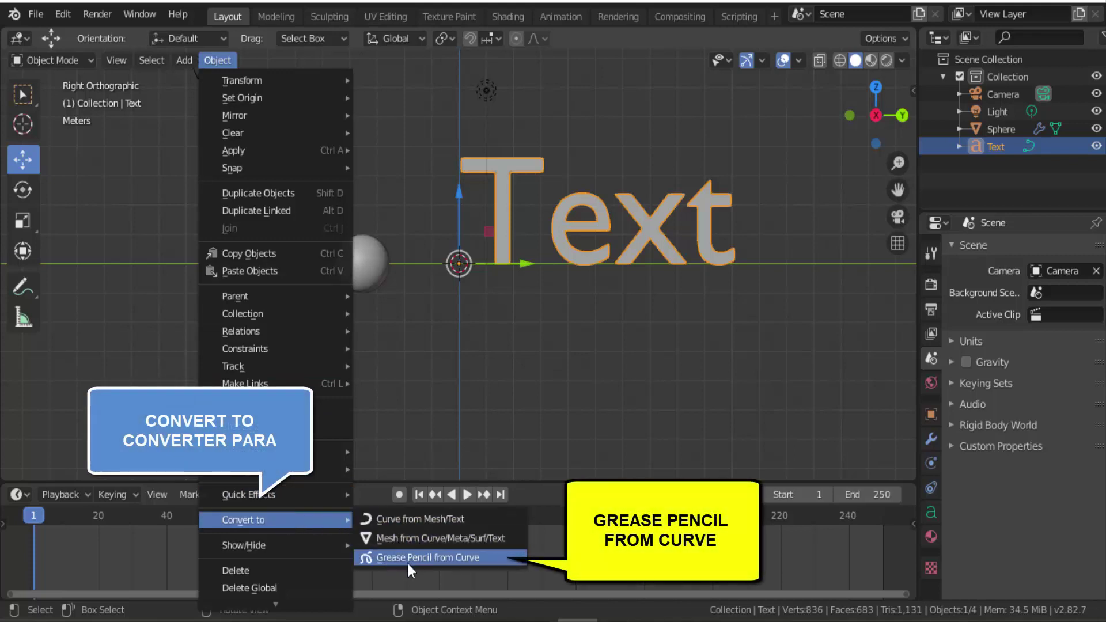
left_click(428, 558)
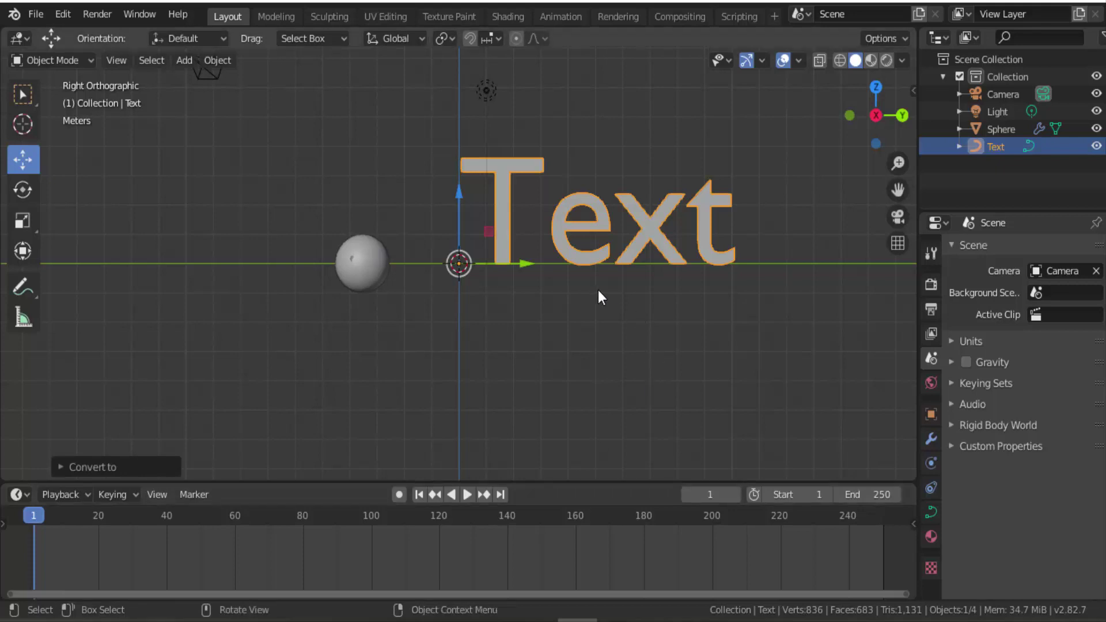
left_click(930, 513)
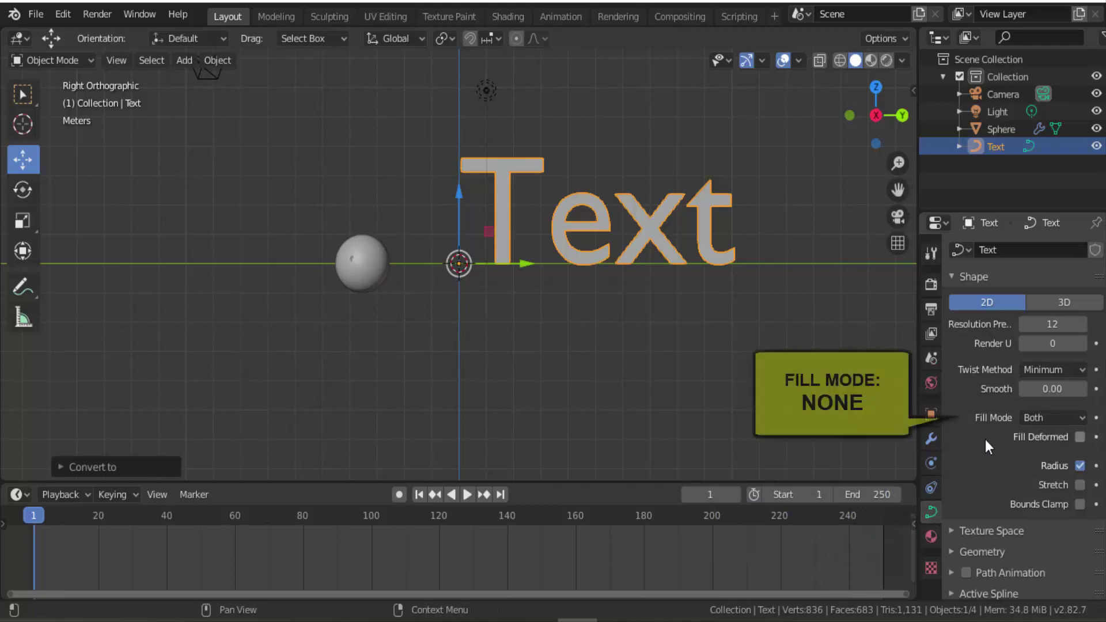
left_click(1044, 417)
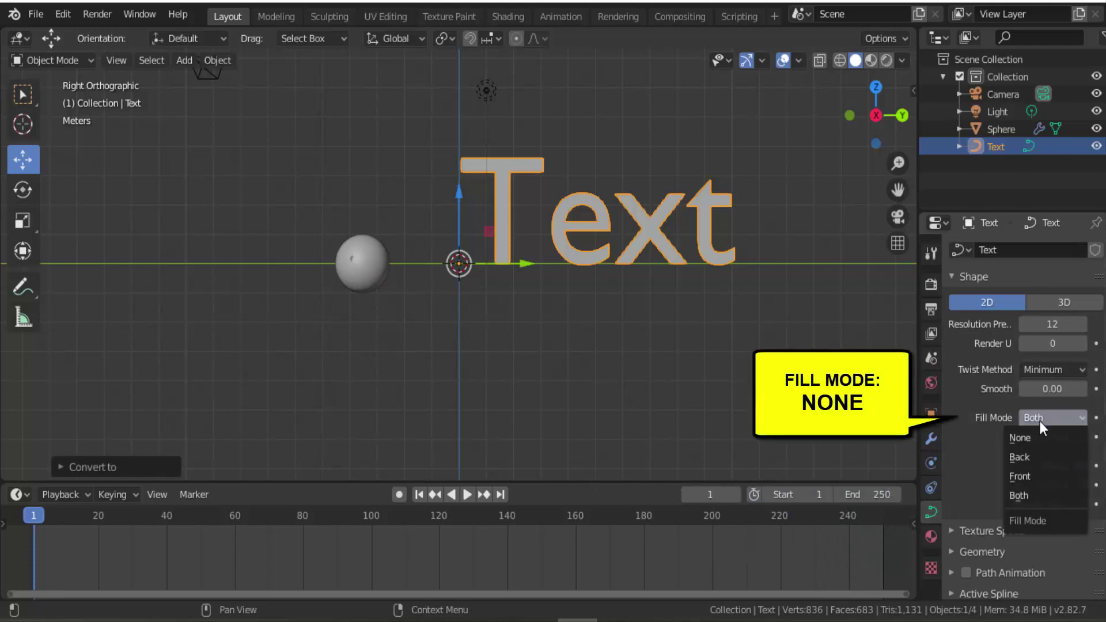
left_click(1030, 437)
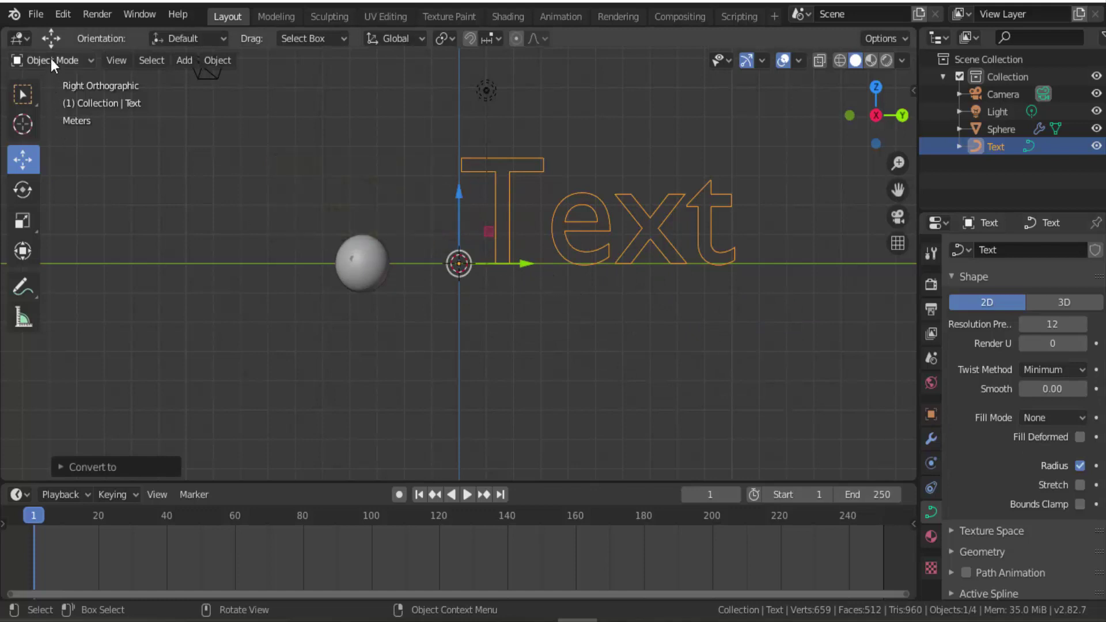
left_click(51, 57)
Step: Put the Text curve in Edit Mode and frame the T and e letters
left_click(49, 79)
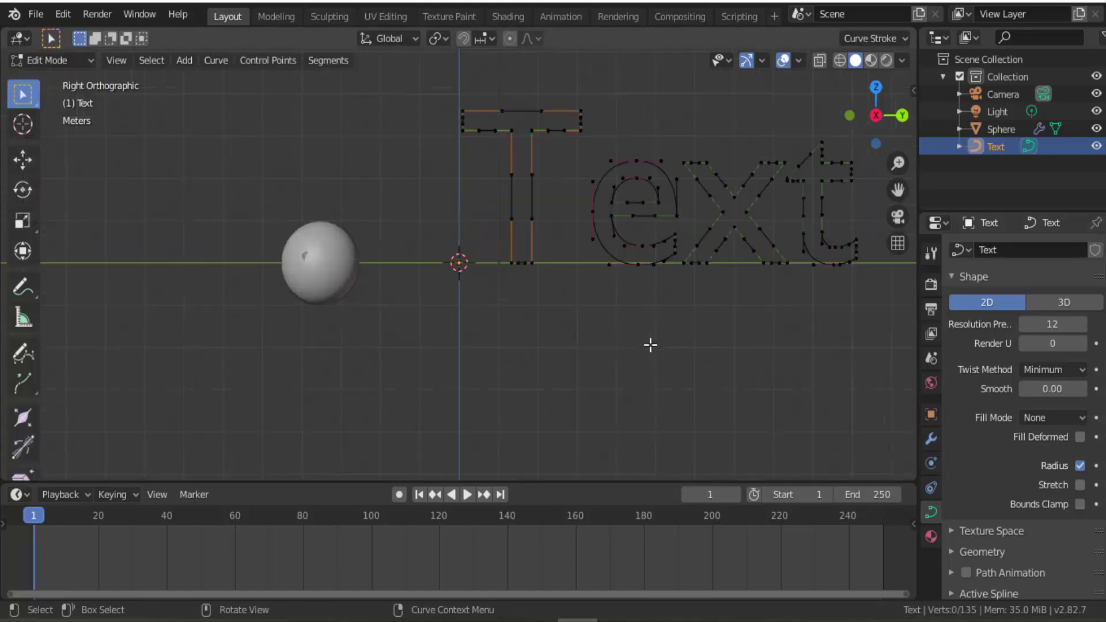
scroll(650, 345, "up", 4)
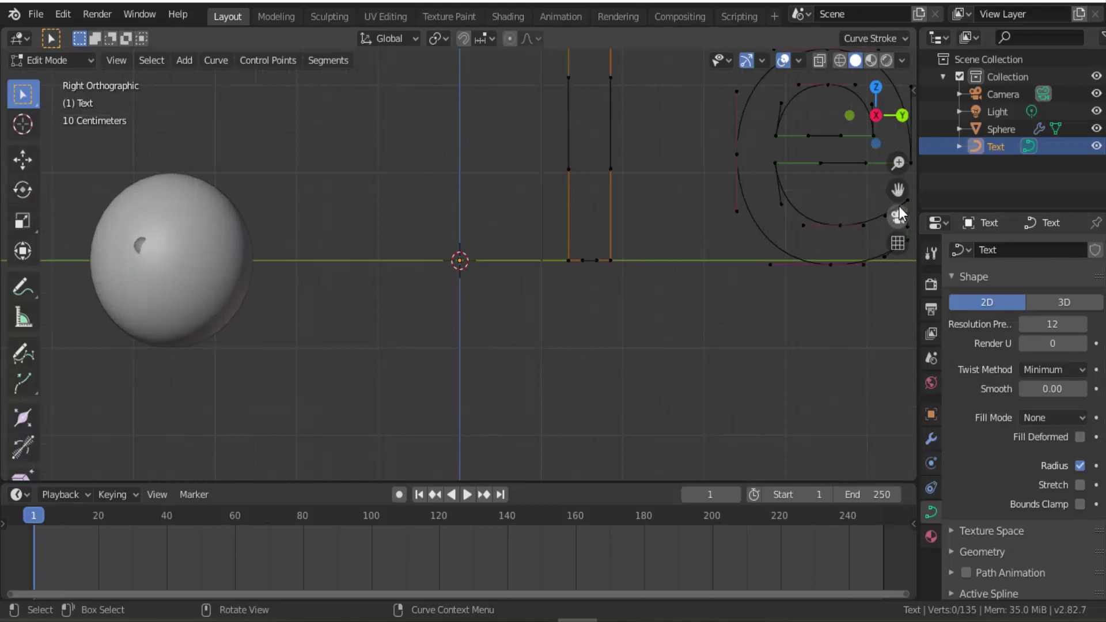
left_click_drag(897, 190, 716, 316)
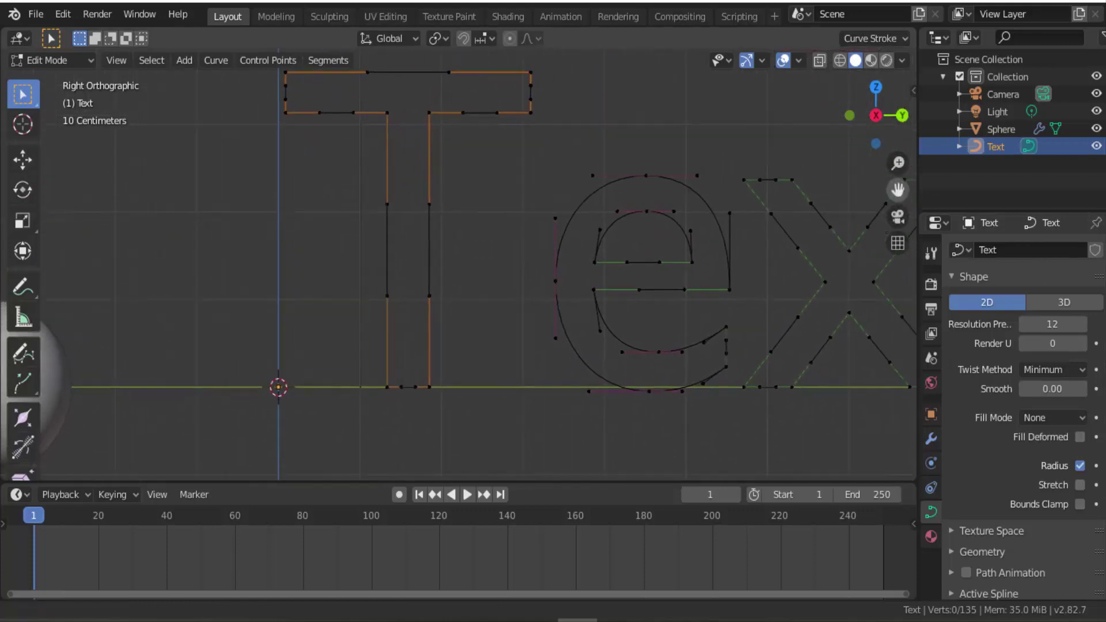
scroll(714, 252, "down", 1)
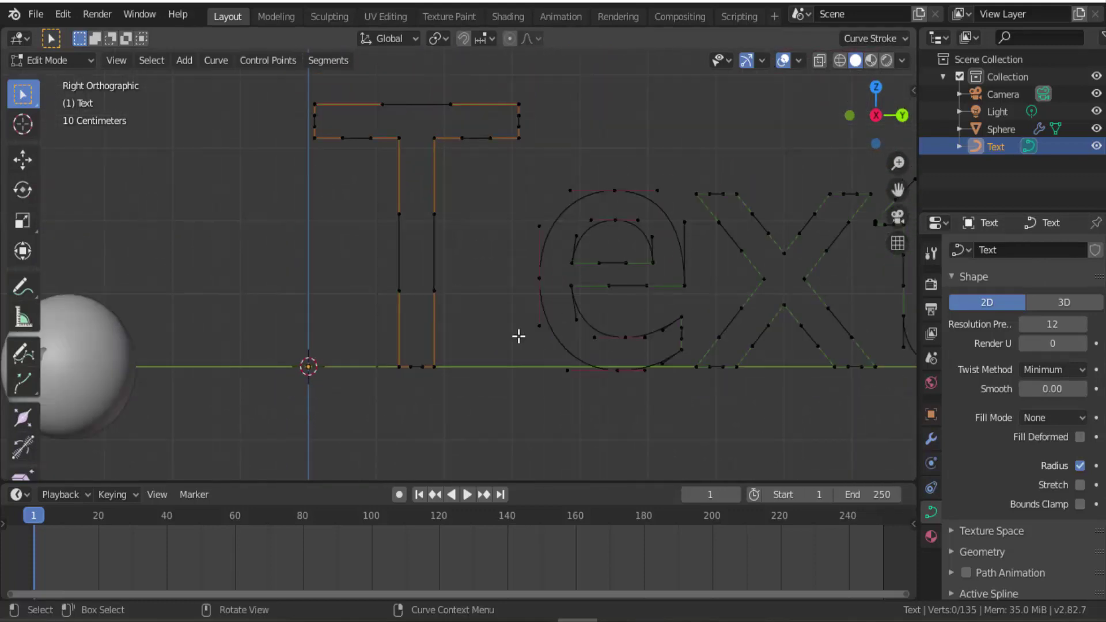
Step: Move the e's top control point and right handle up and right, then return to Object Mode
left_click(614, 191)
key("g")
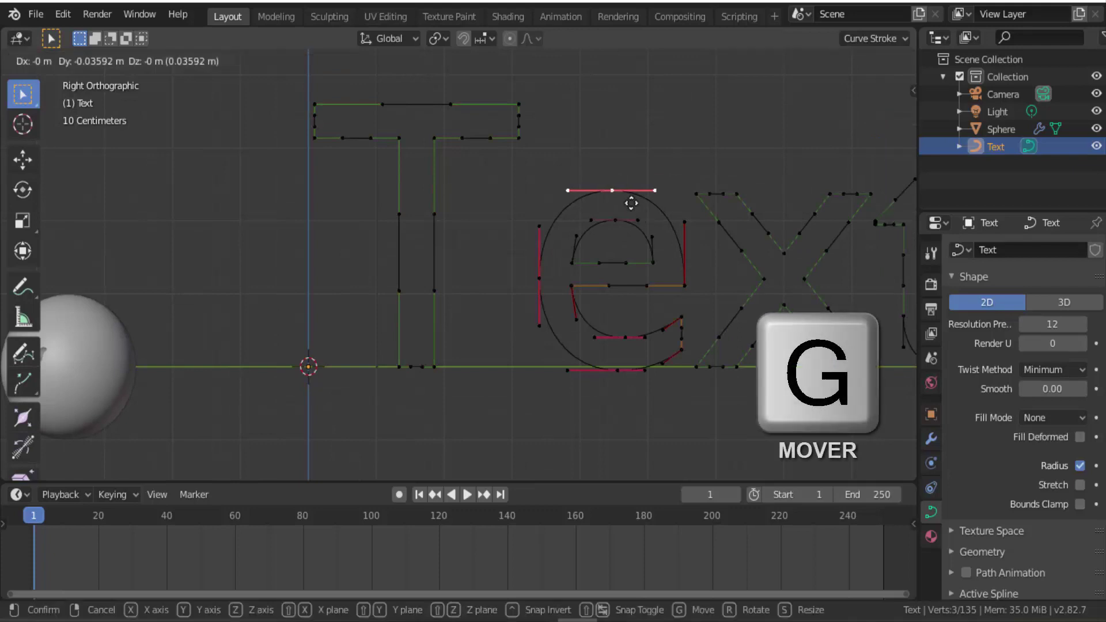
left_click(654, 189)
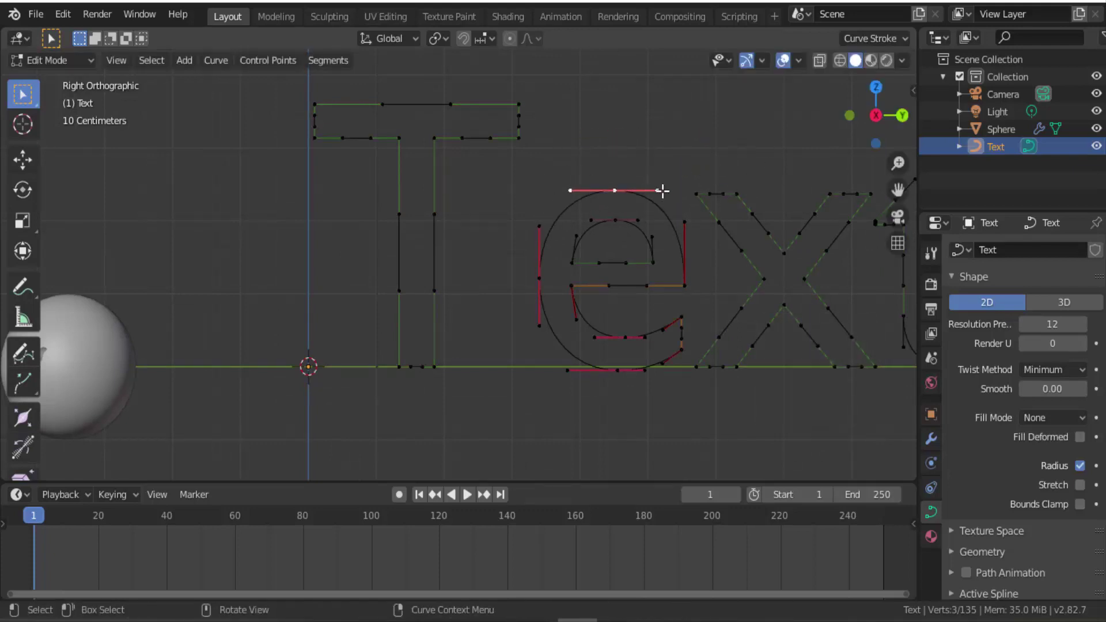
left_click(659, 191)
key("g")
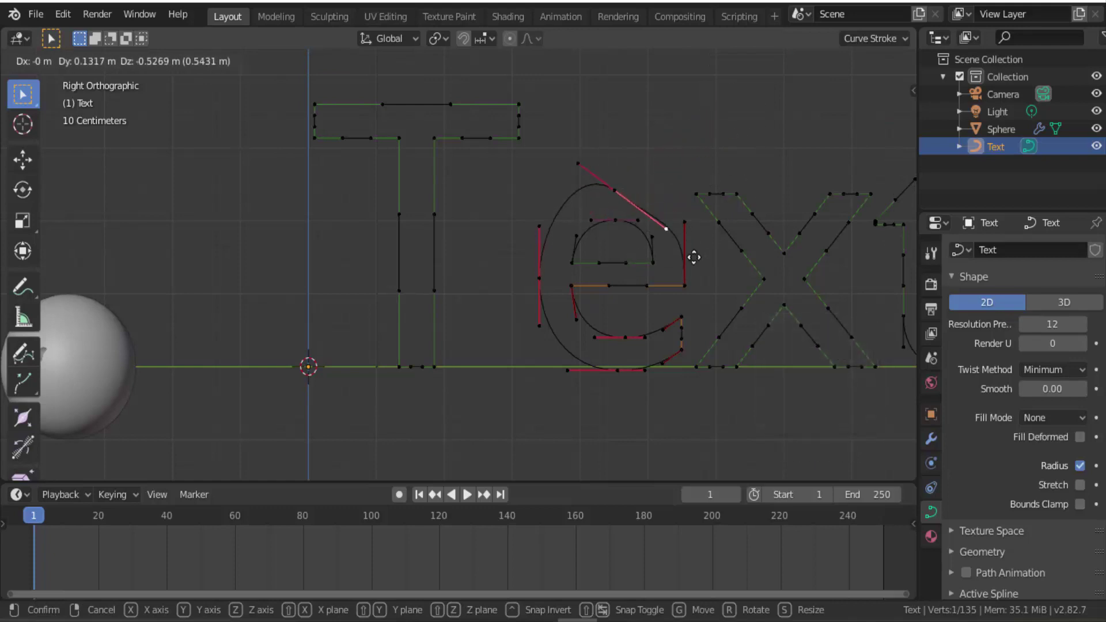
left_click(731, 192)
scroll(657, 249, "down", 1)
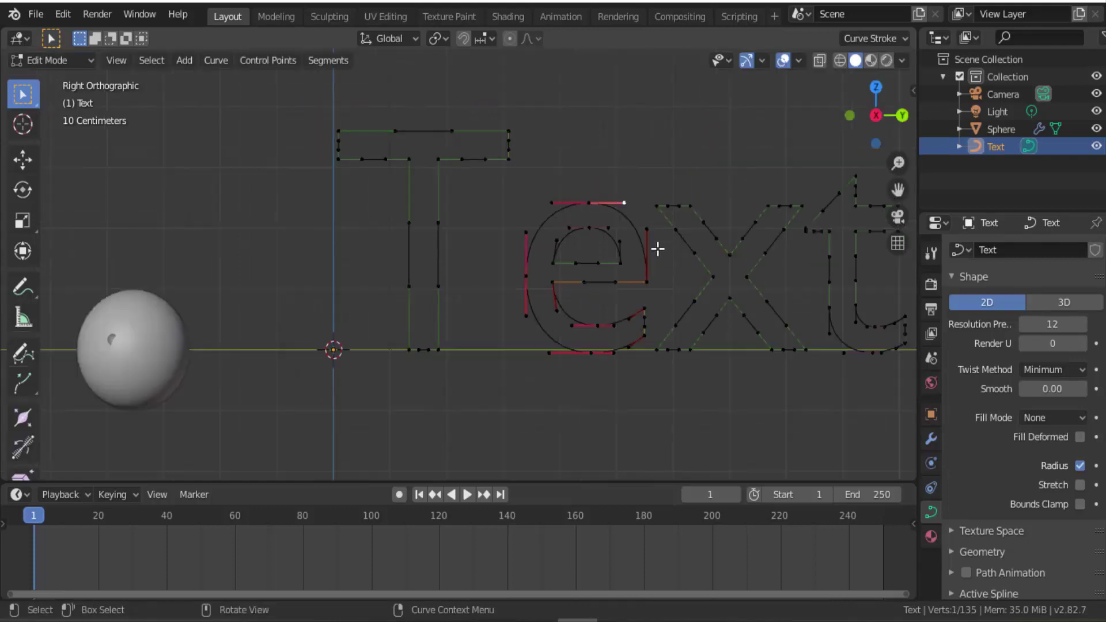
scroll(657, 248, "down", 2)
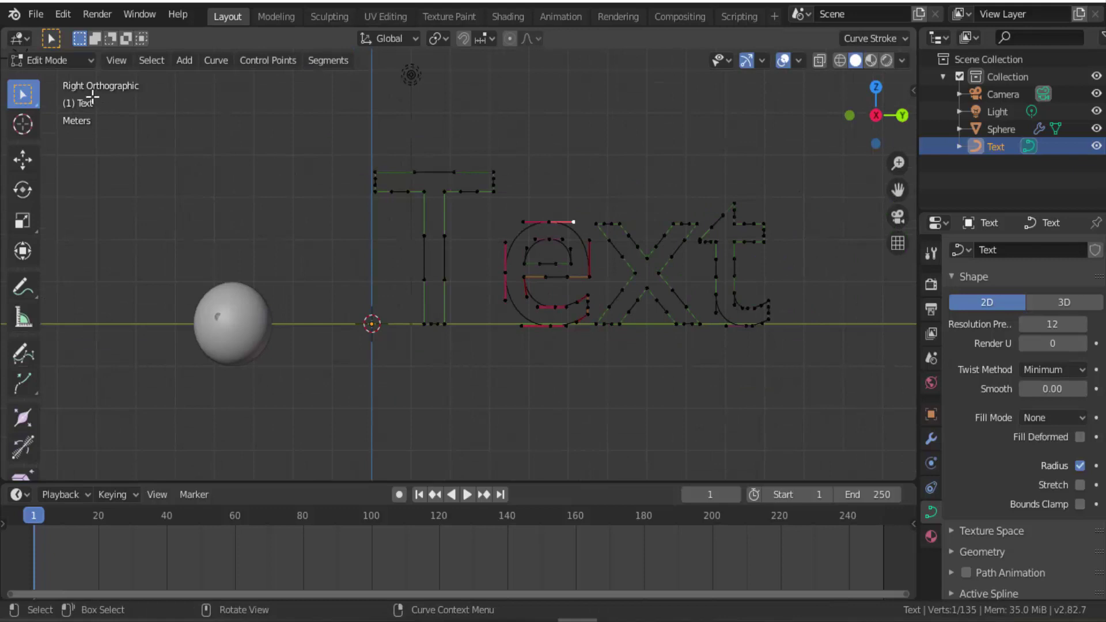
left_click(57, 61)
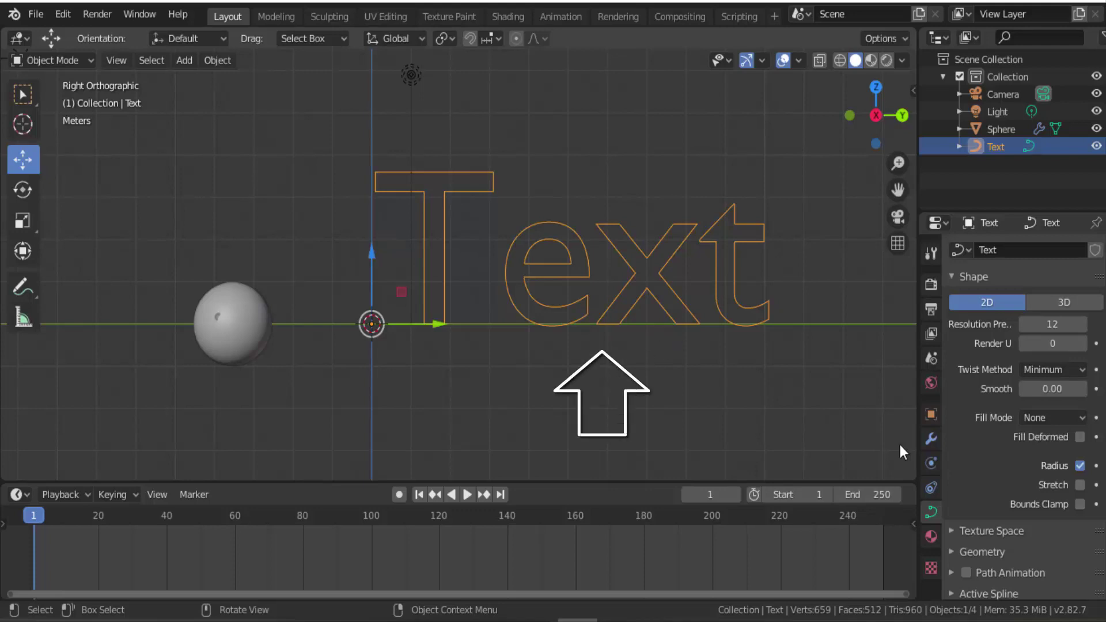
Step: Add a Force Field to the Text curve with Shape set to Curve
left_click(930, 463)
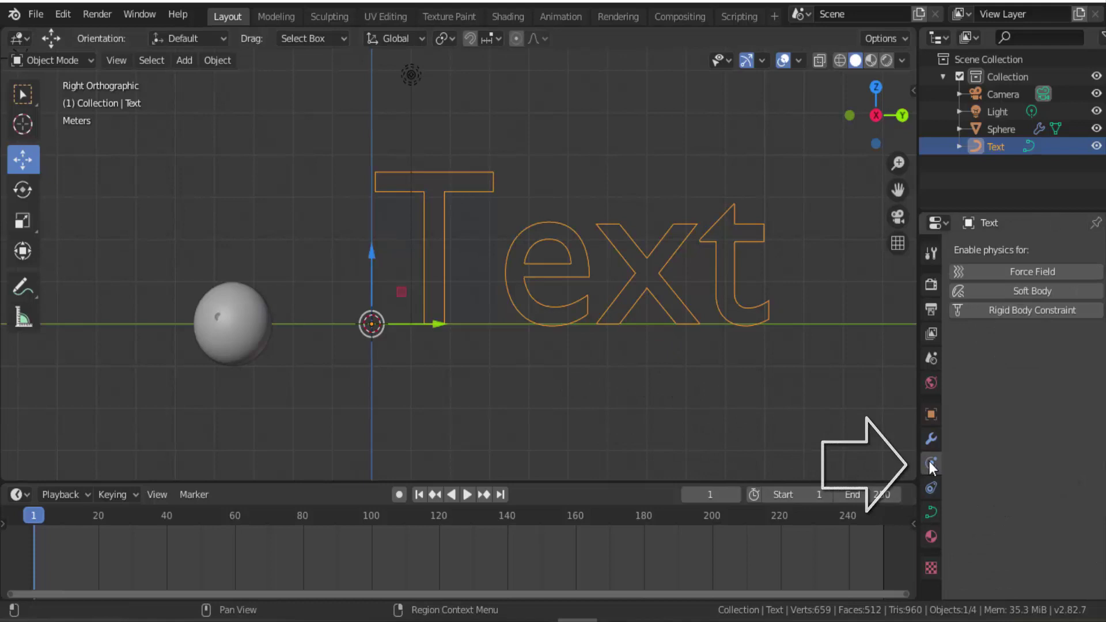
left_click(1036, 272)
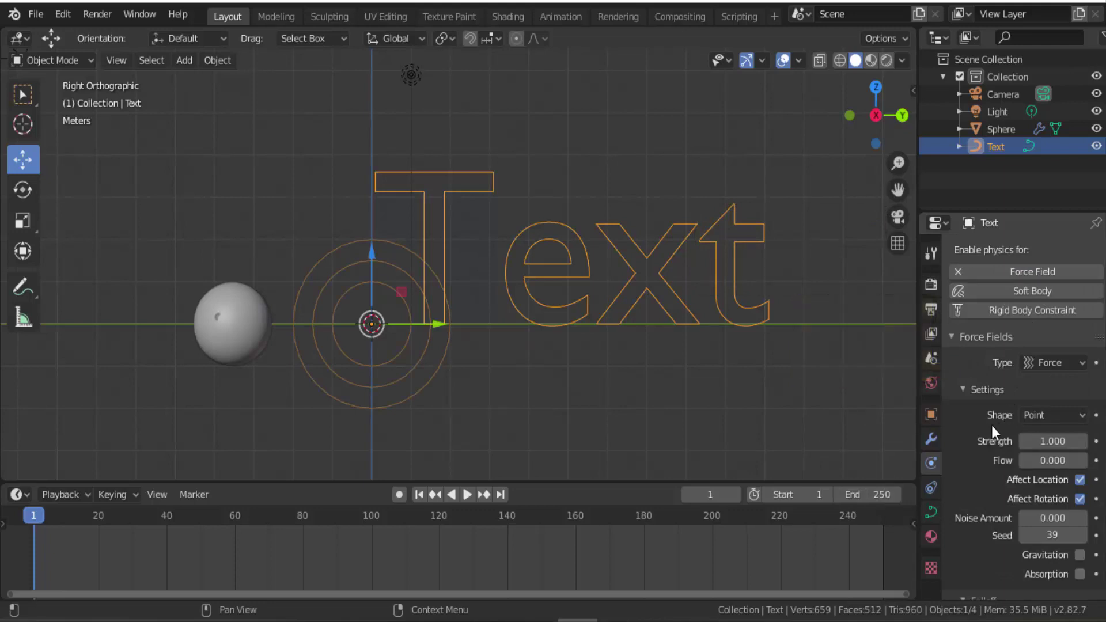
left_click(1031, 415)
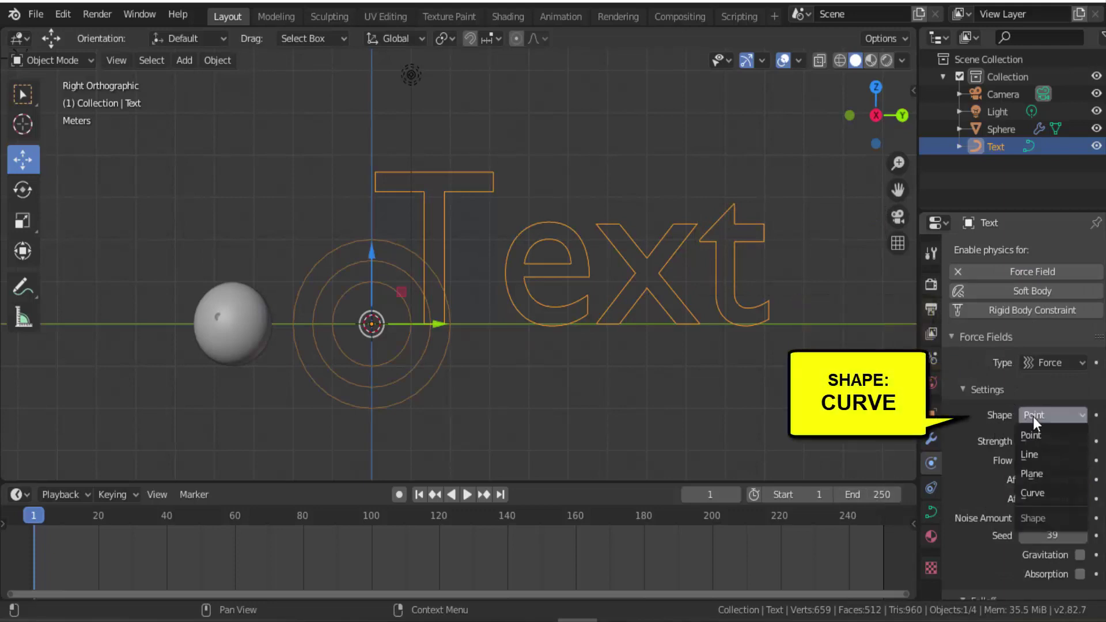
left_click(1036, 491)
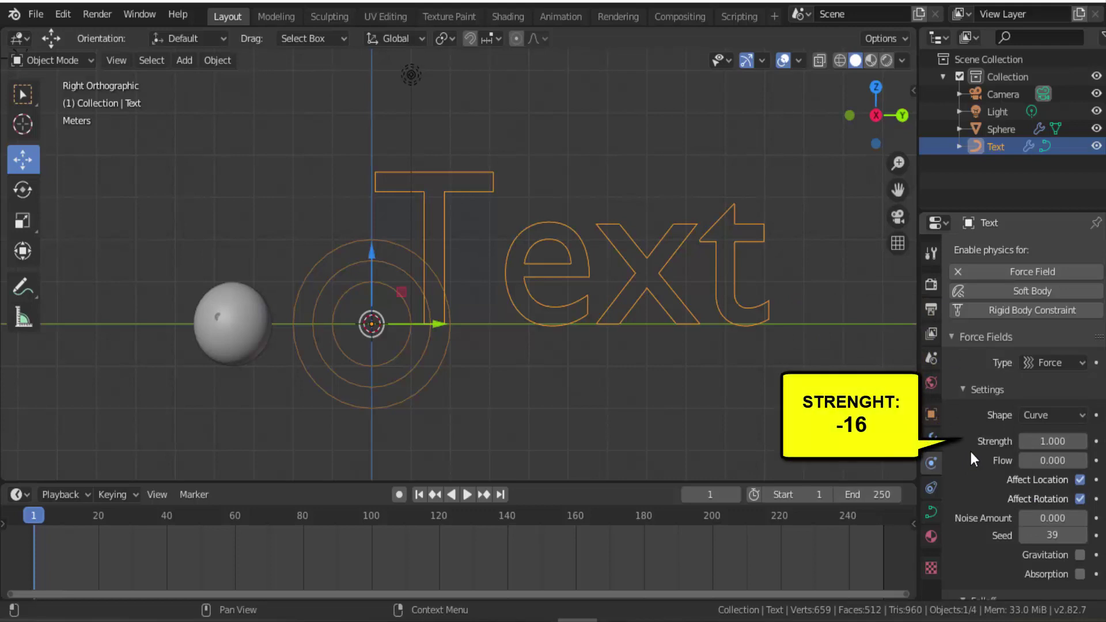
Step: Set the force field's Strength to -16, Flow to 5 and Noise Amount to 10
left_click(1043, 441)
key("BackSpace")
type("-16")
key("Return")
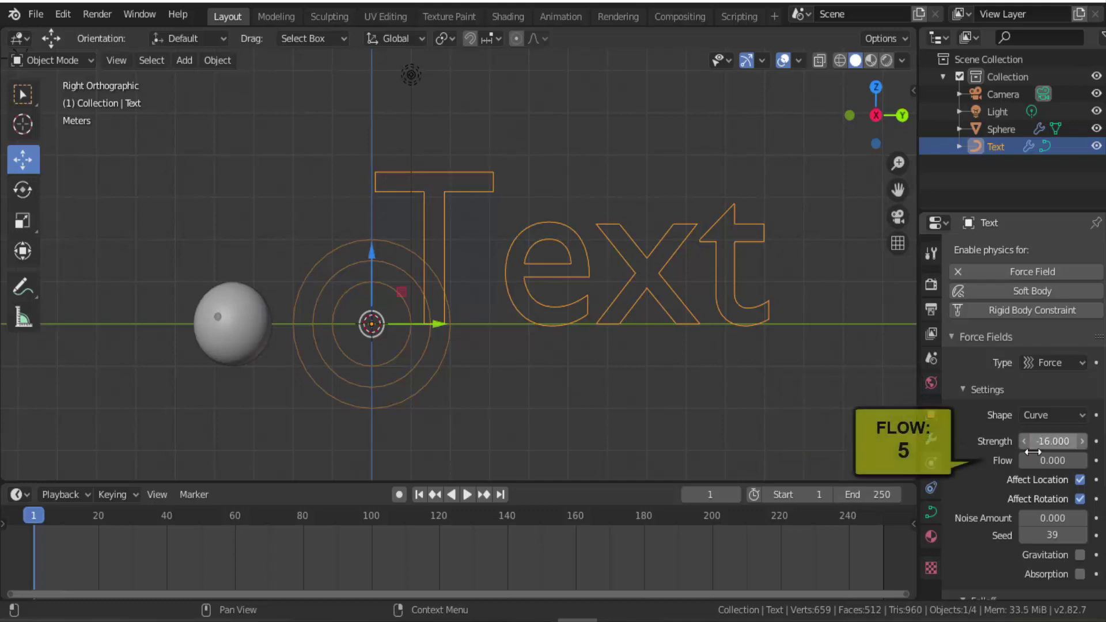
left_click(1036, 460)
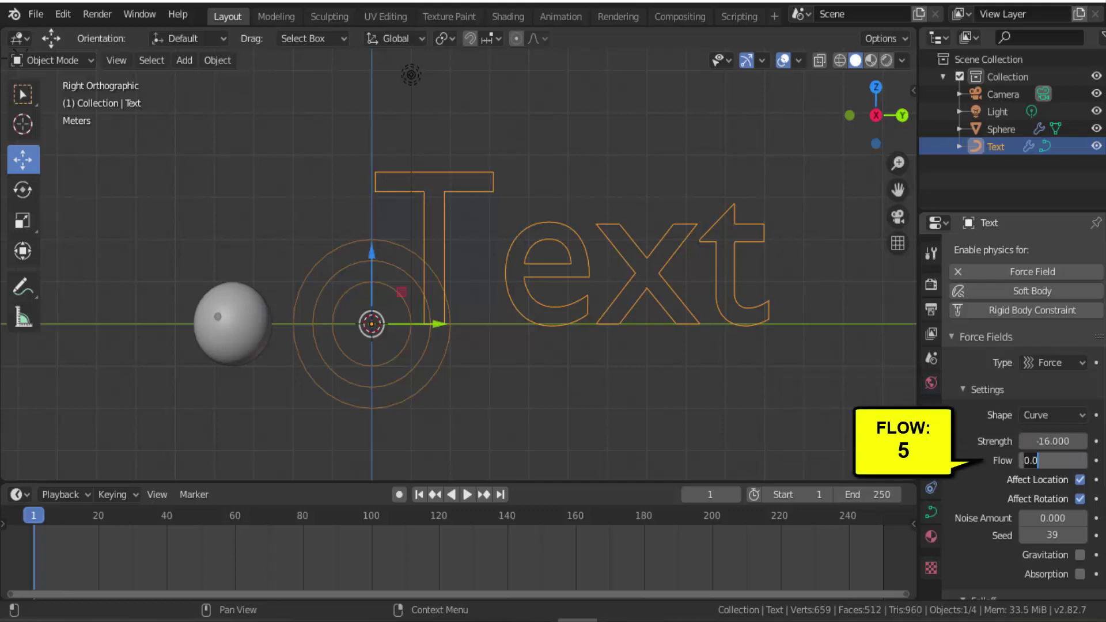
type("5")
key("Return")
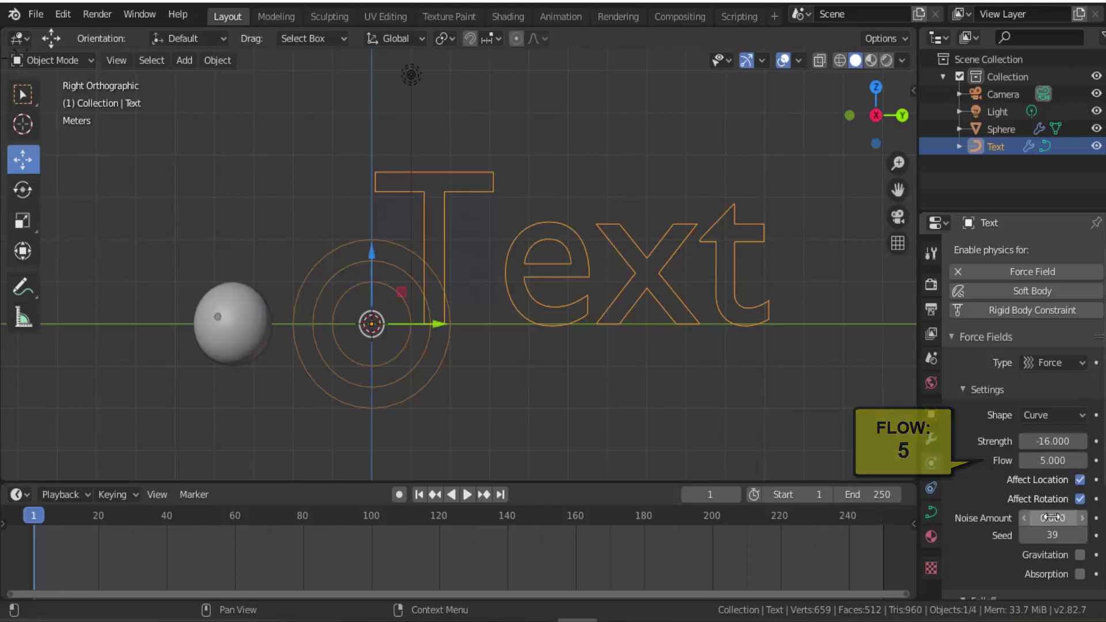
left_click(1052, 517)
type("10")
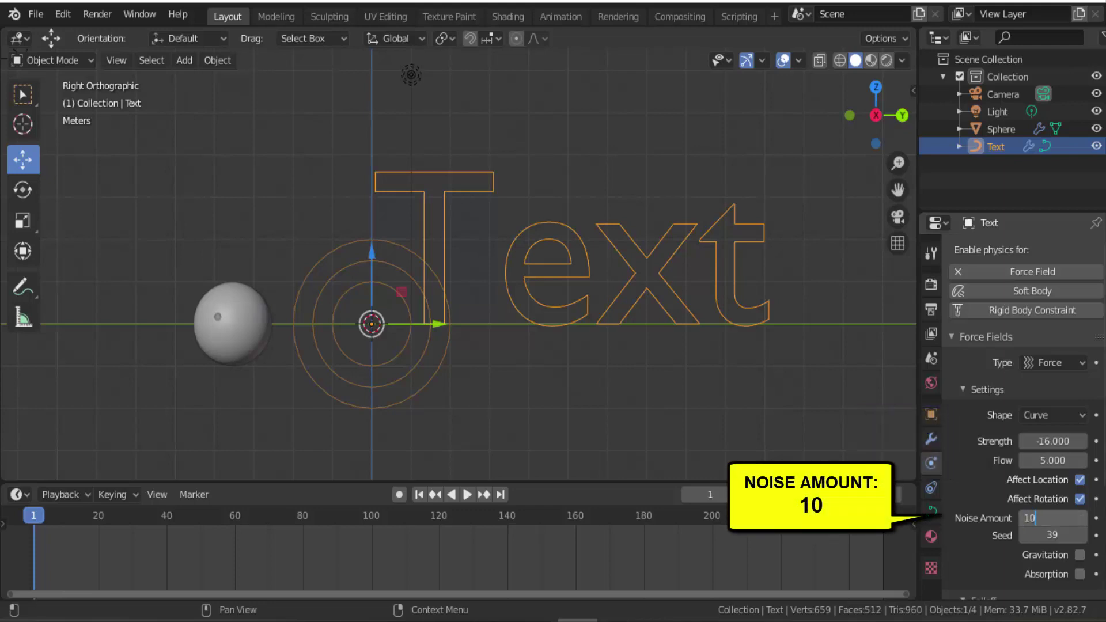
key("Return")
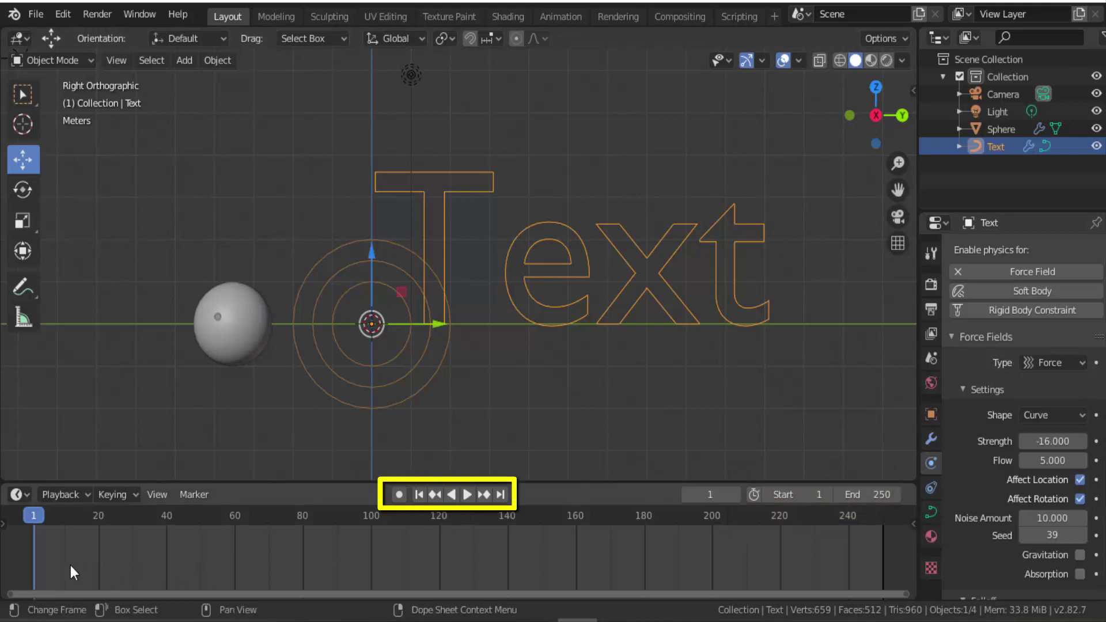
Step: Play the animation until particles gather along the letter T, stopping at frame 242
left_click(467, 494)
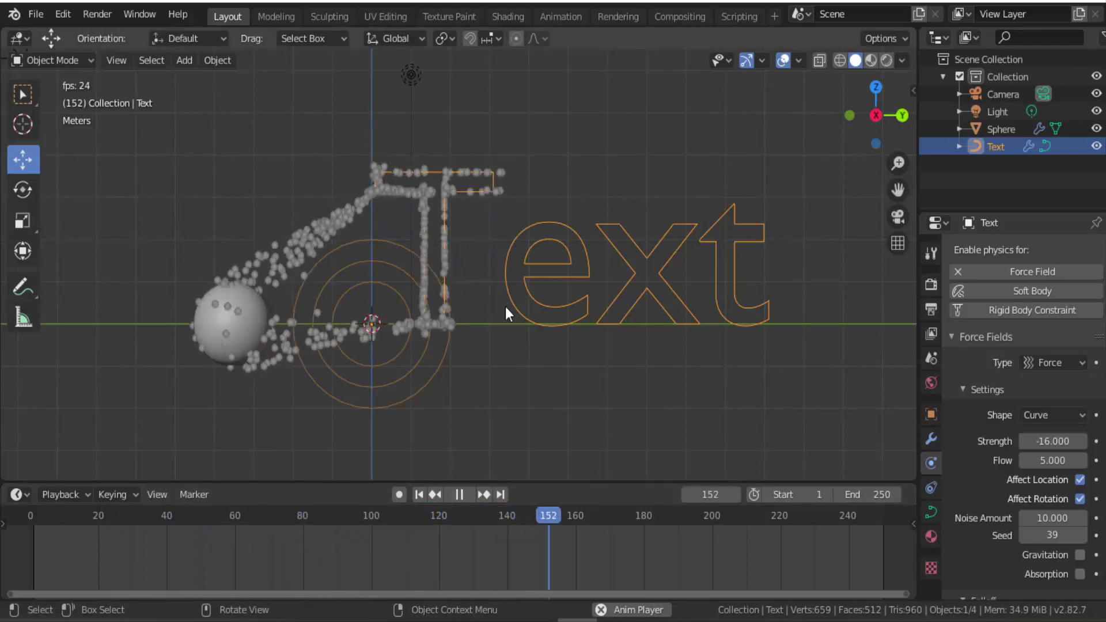
left_click(464, 494)
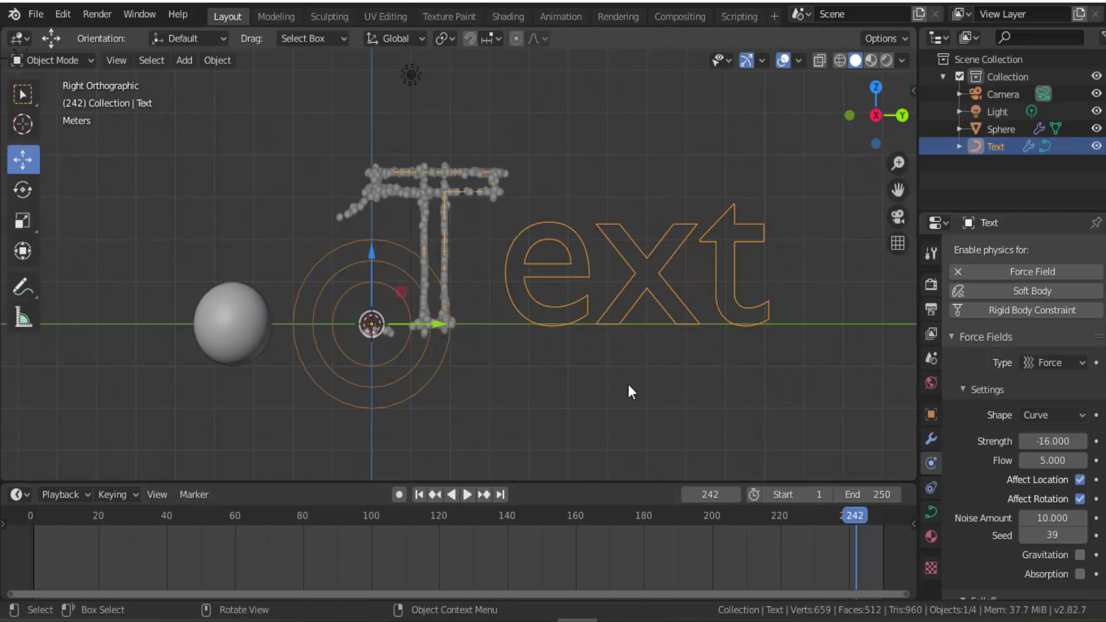
Step: Return to Object Mode and undo four times to remove the force field setup
left_click(59, 61)
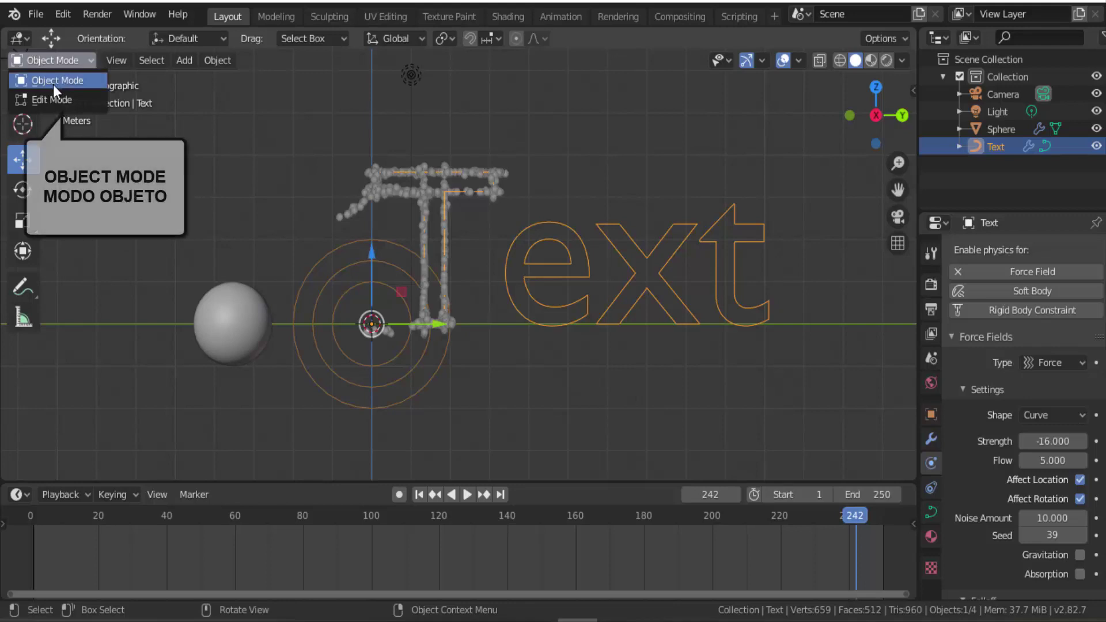
left_click(53, 85)
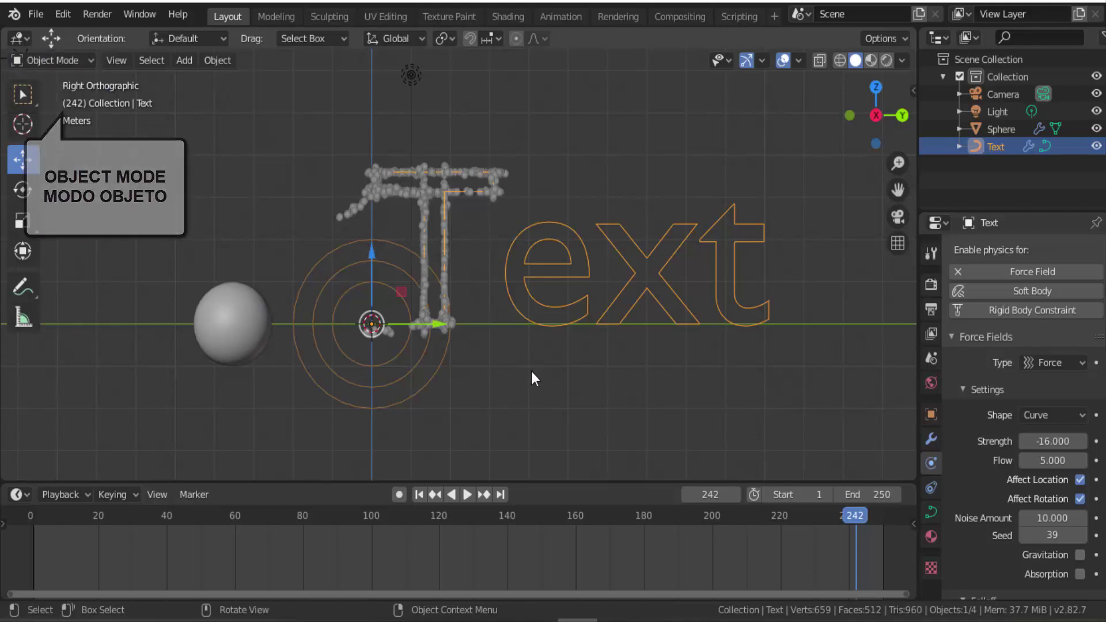
key("ctrl+z")
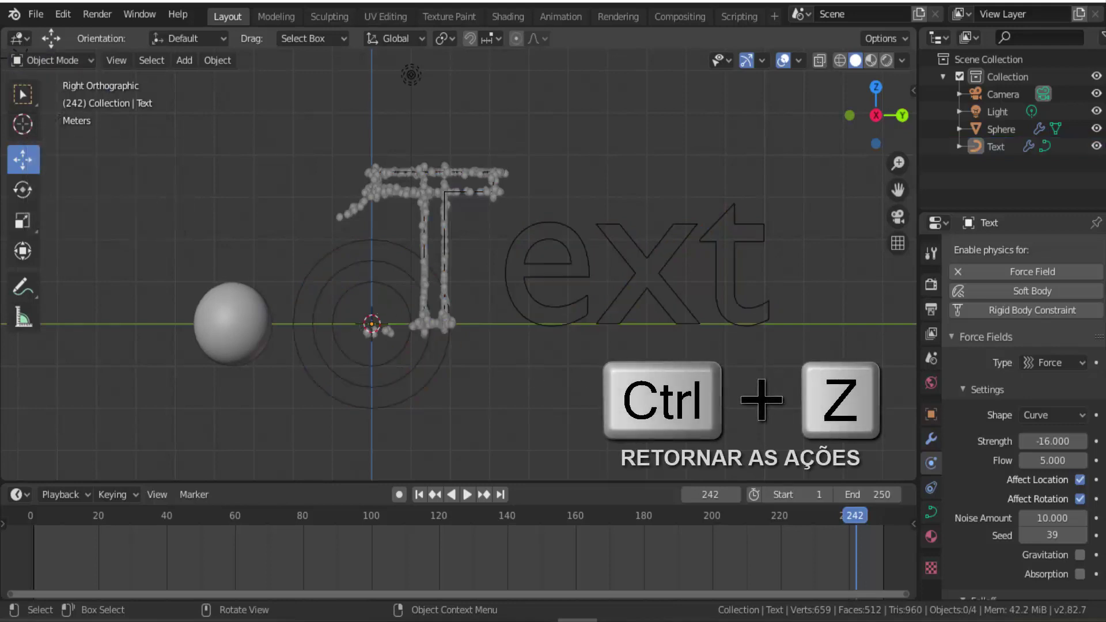
key("ctrl+z")
key("ctrl+z")
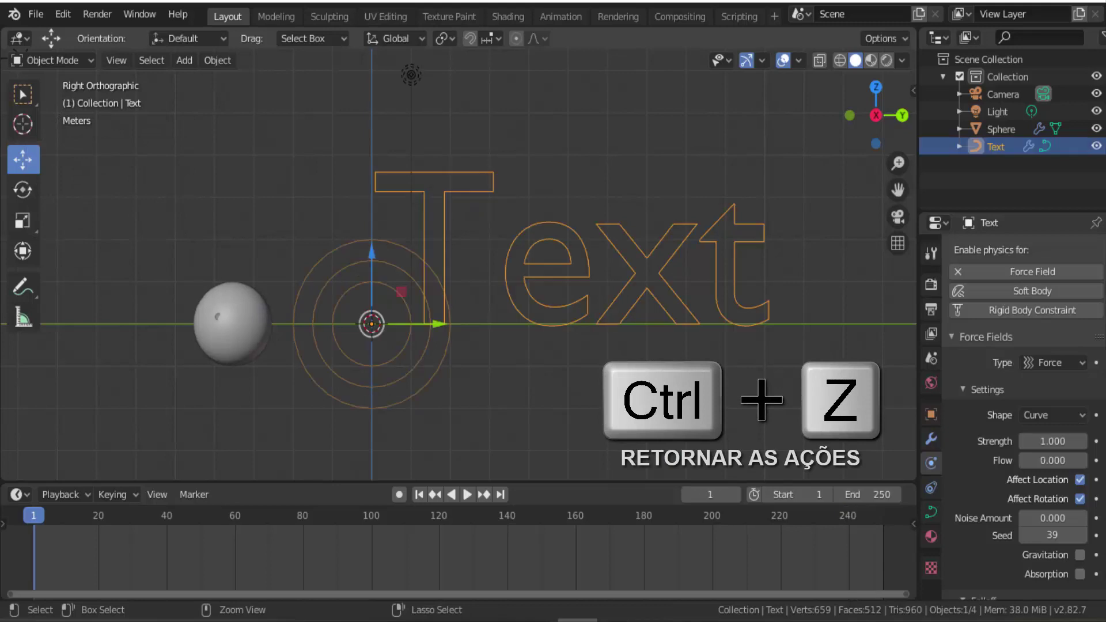
key("ctrl+z")
key("ctrl+z")
key("ctrl+z")
key("ctrl+z")
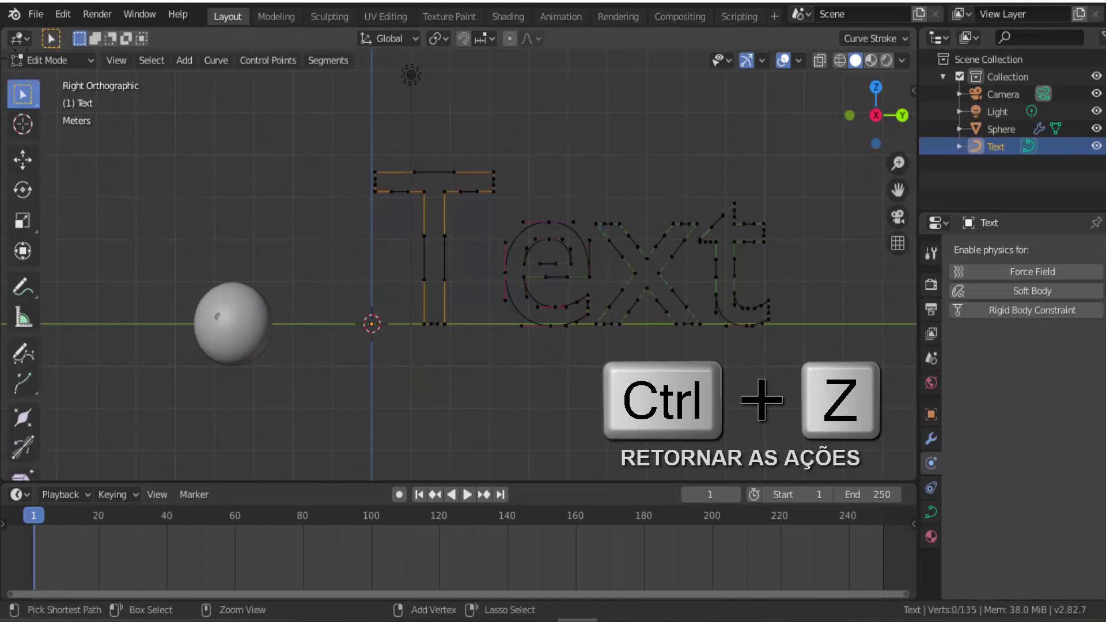
key("ctrl+z")
key("ctrl+z")
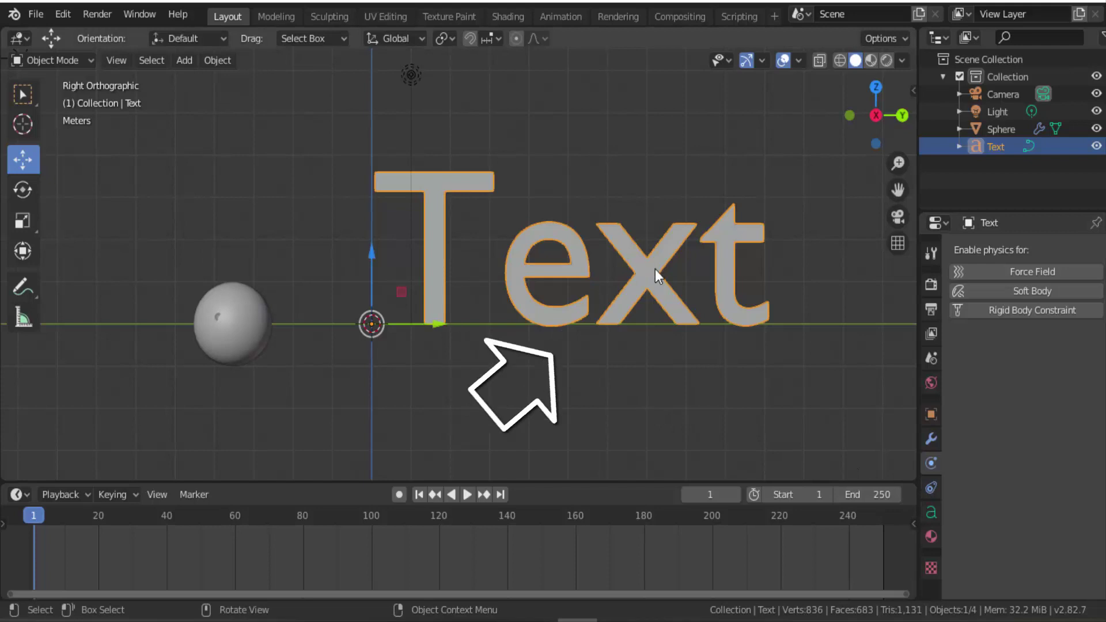
Step: Browse for a new Regular font in the text's Font panel
left_click(930, 511)
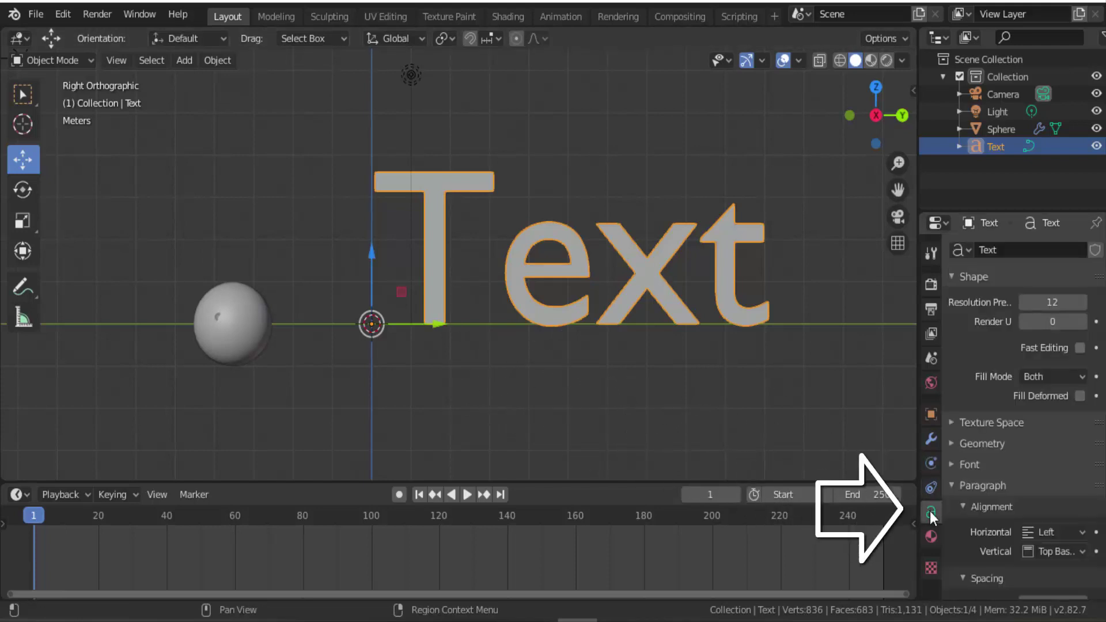
left_click(952, 465)
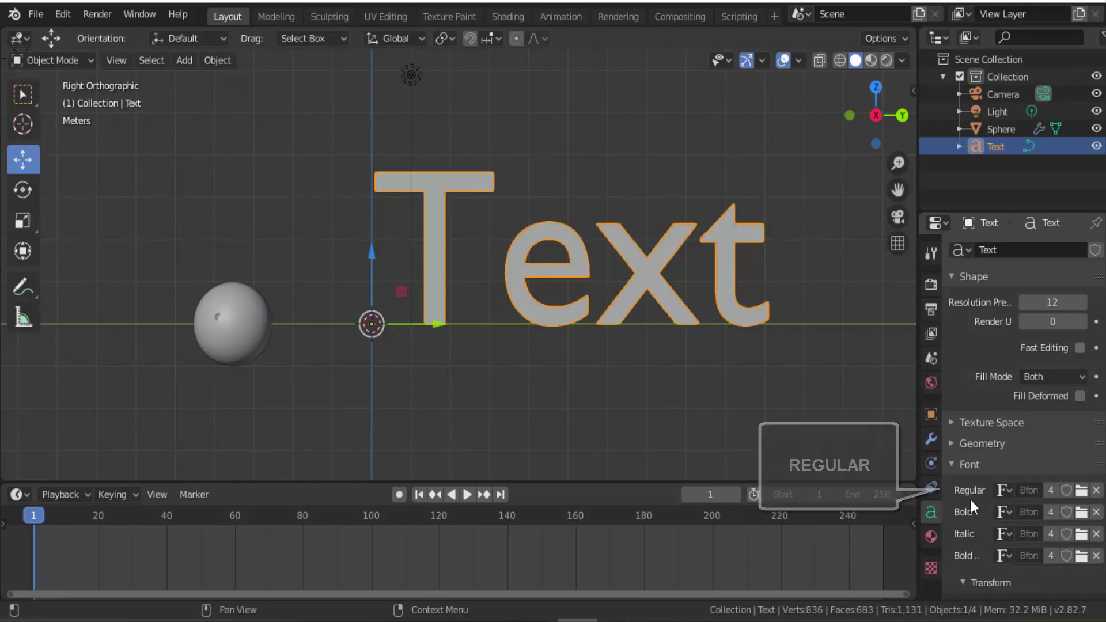
left_click(1081, 490)
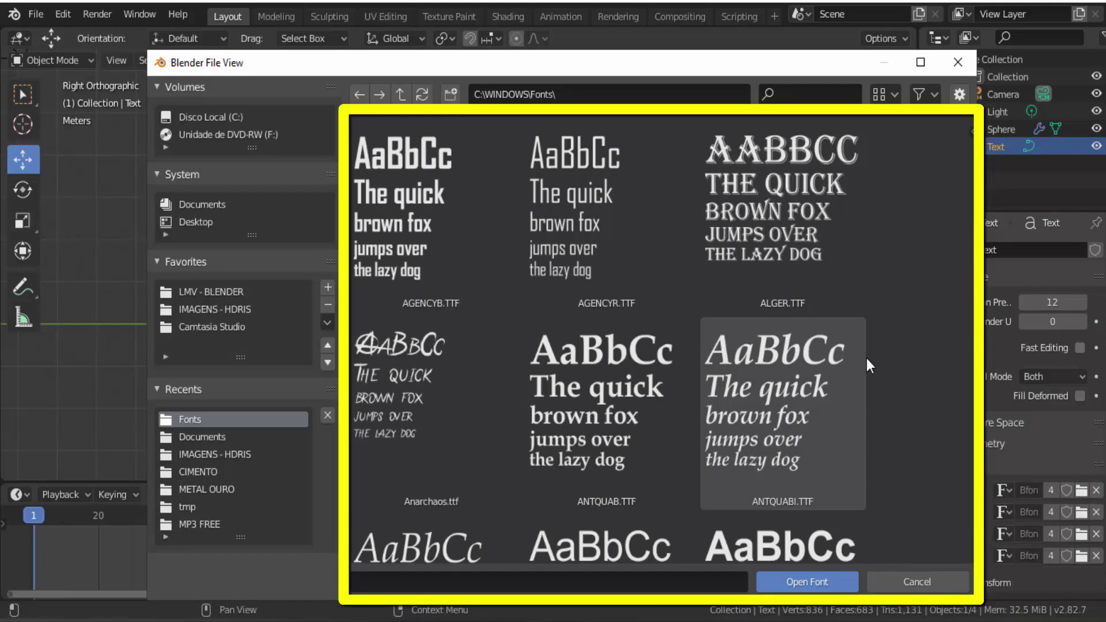
Step: Scroll down the Fonts folder and select Assault script.ttf
scroll(866, 360, "down", 2)
scroll(867, 359, "down", 3)
scroll(867, 360, "down", 4)
scroll(866, 358, "down", 2)
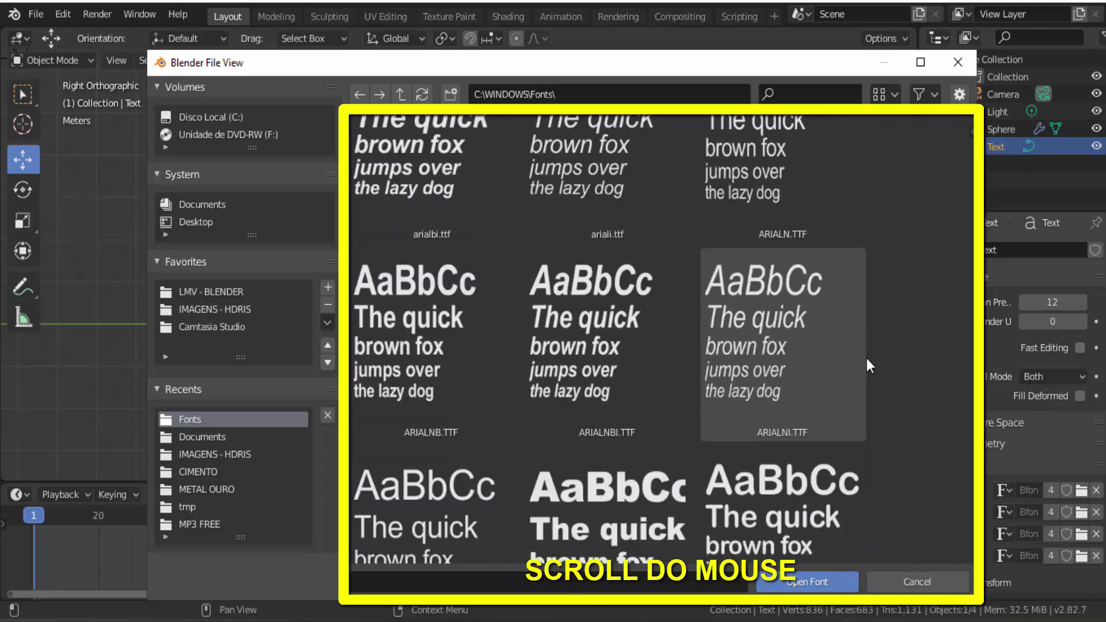
scroll(866, 358, "down", 2)
scroll(866, 358, "down", 2)
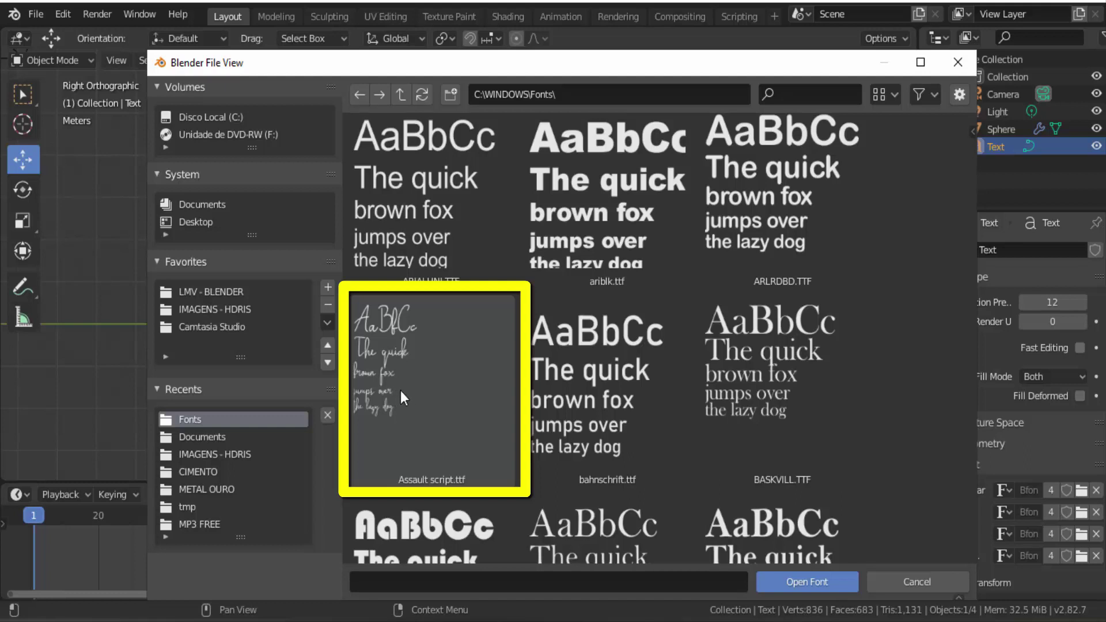
left_click(401, 398)
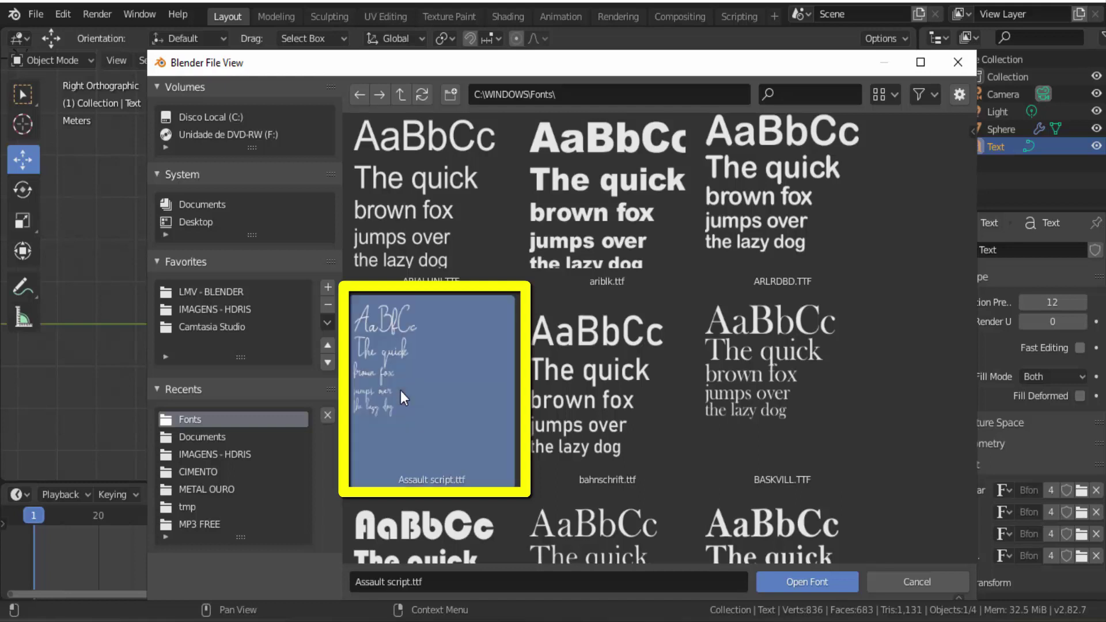
Step: Load Assault script.ttf as the text's Regular font
left_click(806, 581)
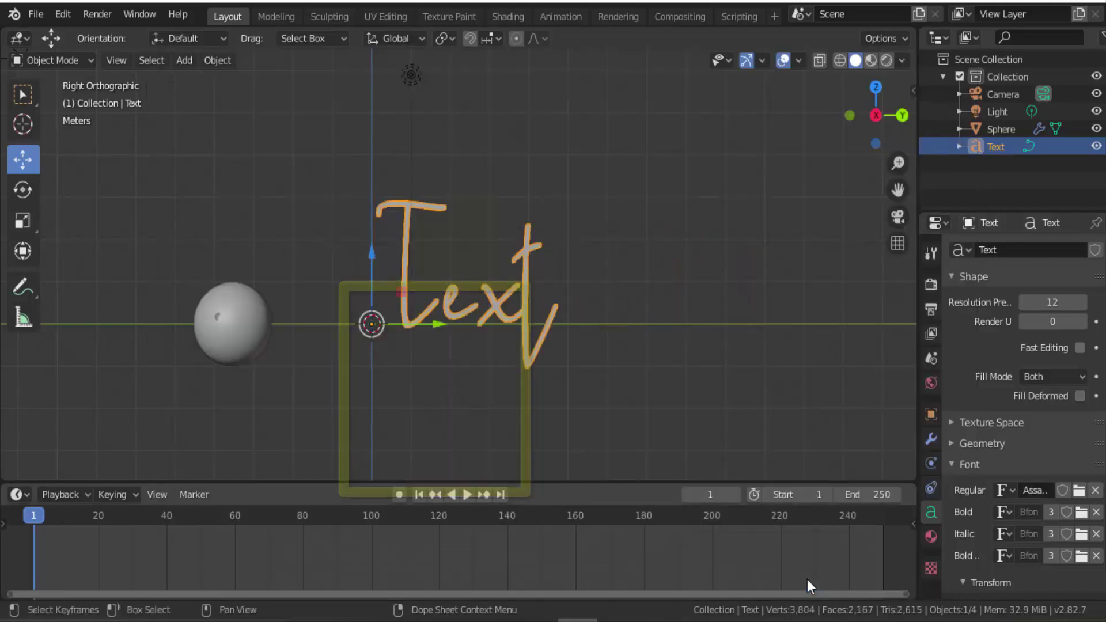
scroll(451, 350, "up", 2)
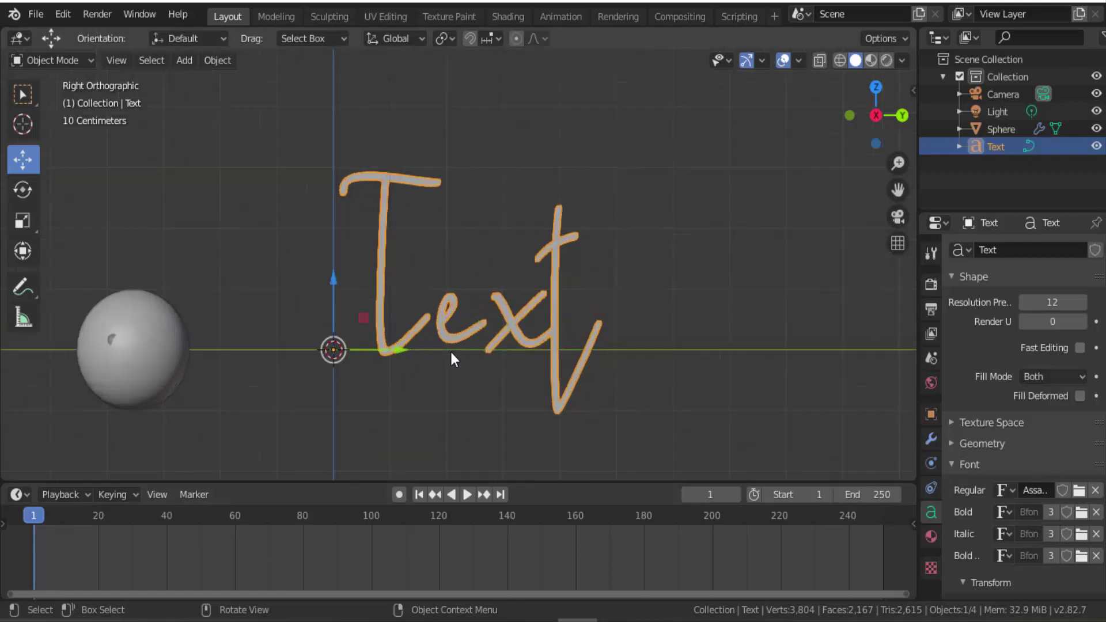
scroll(450, 351, "up", 1)
scroll(450, 350, "down", 2)
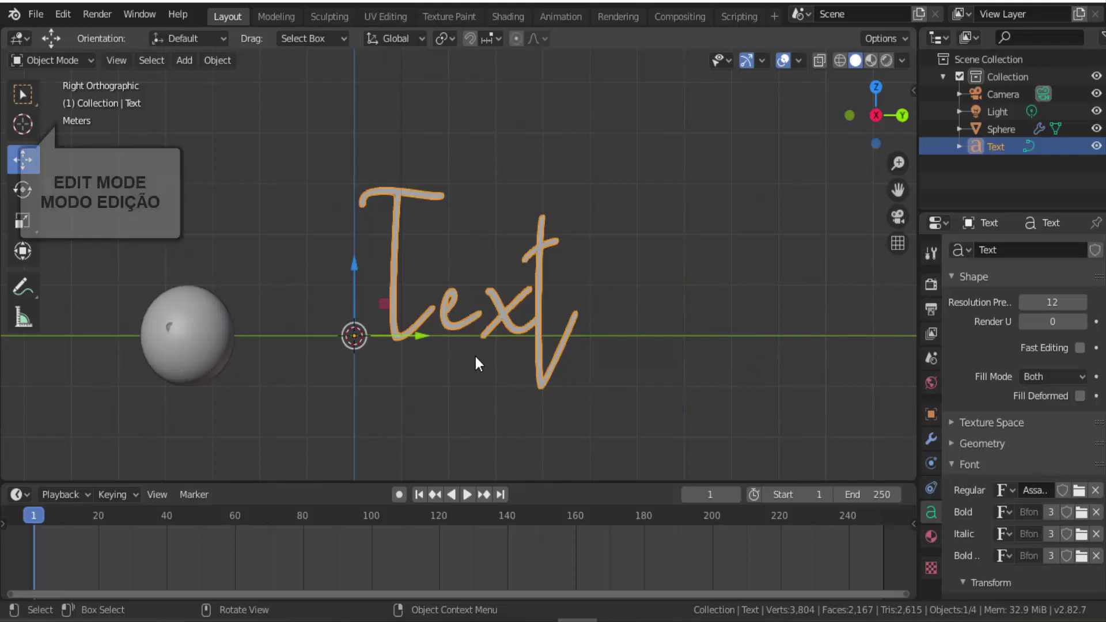
Step: Replace the wording 'Text' with 'texto' in Edit Mode, then return to Object Mode
left_click(50, 65)
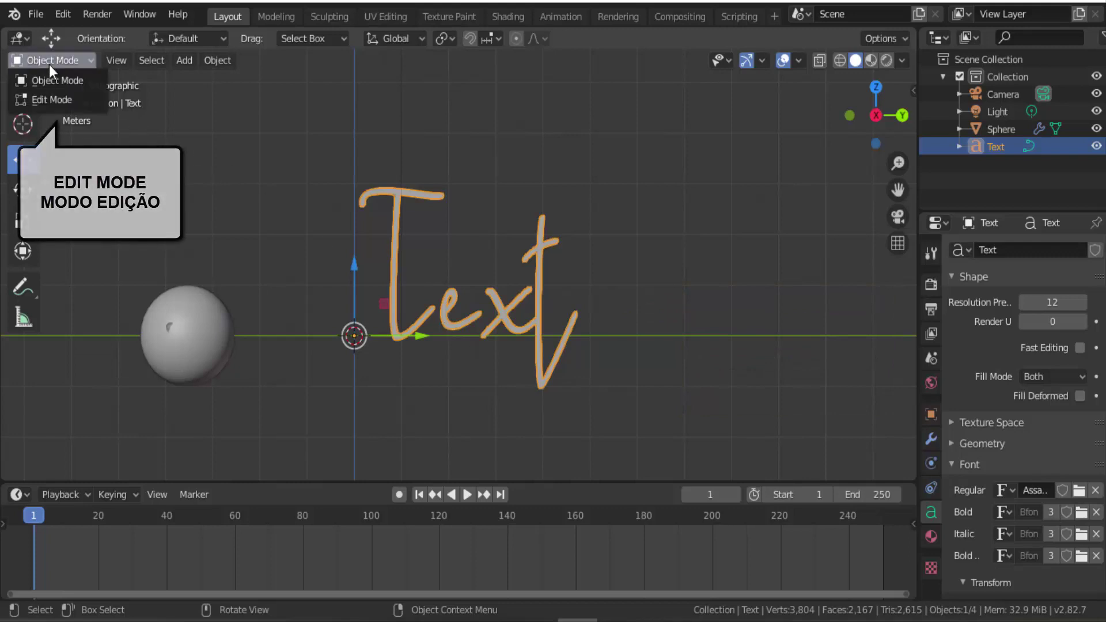
left_click(49, 95)
key("BackSpace")
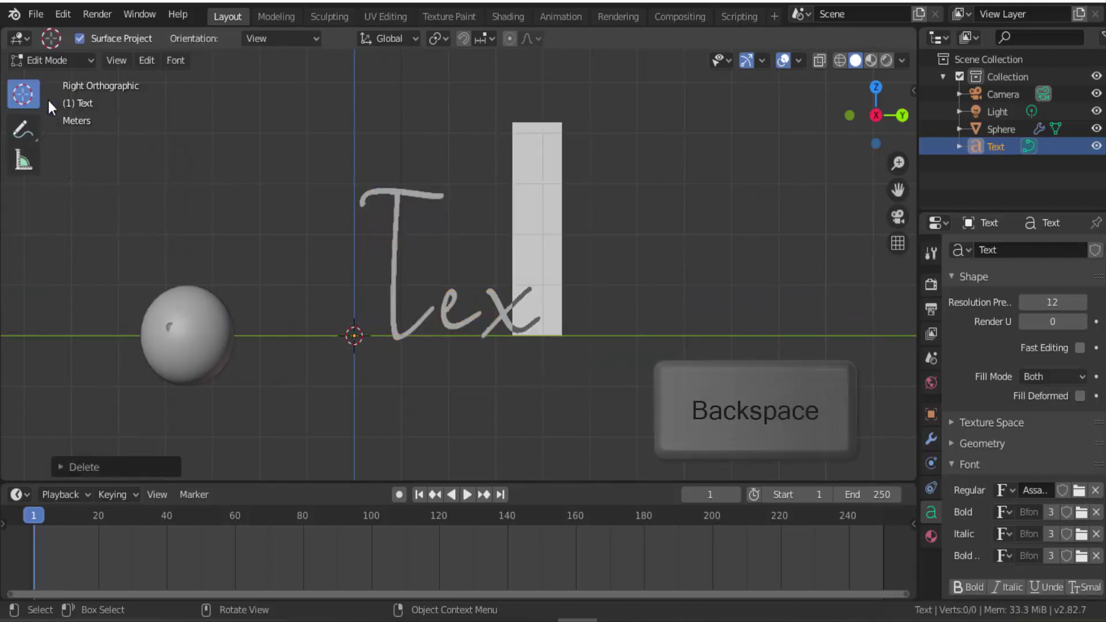
key("BackSpace")
key("BackSpace")
key("BackSpace")
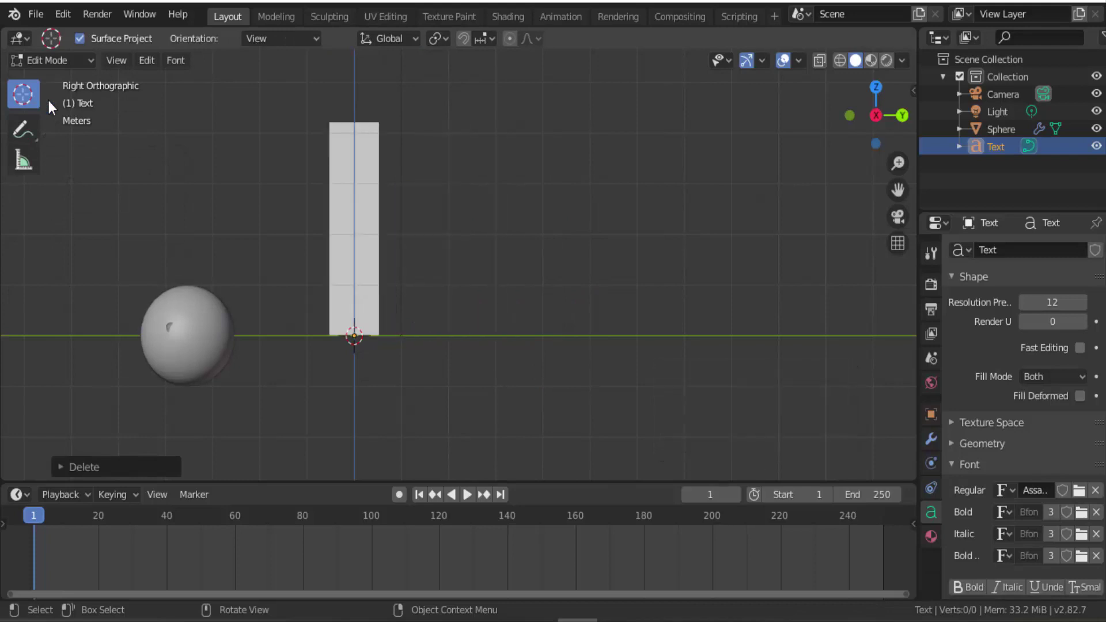
type("tex")
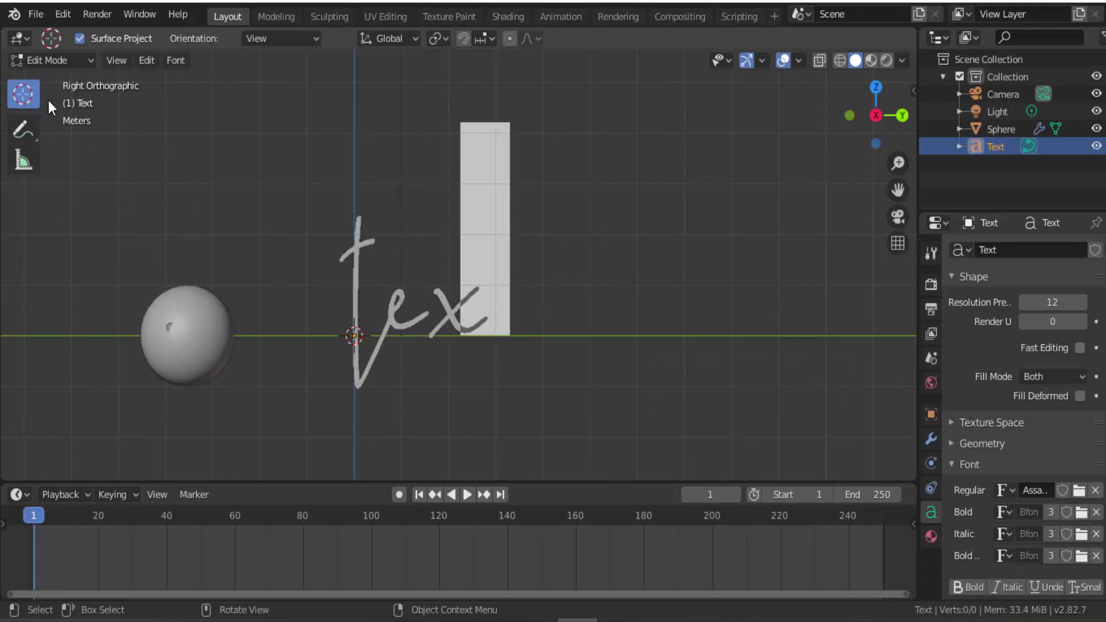
type("to")
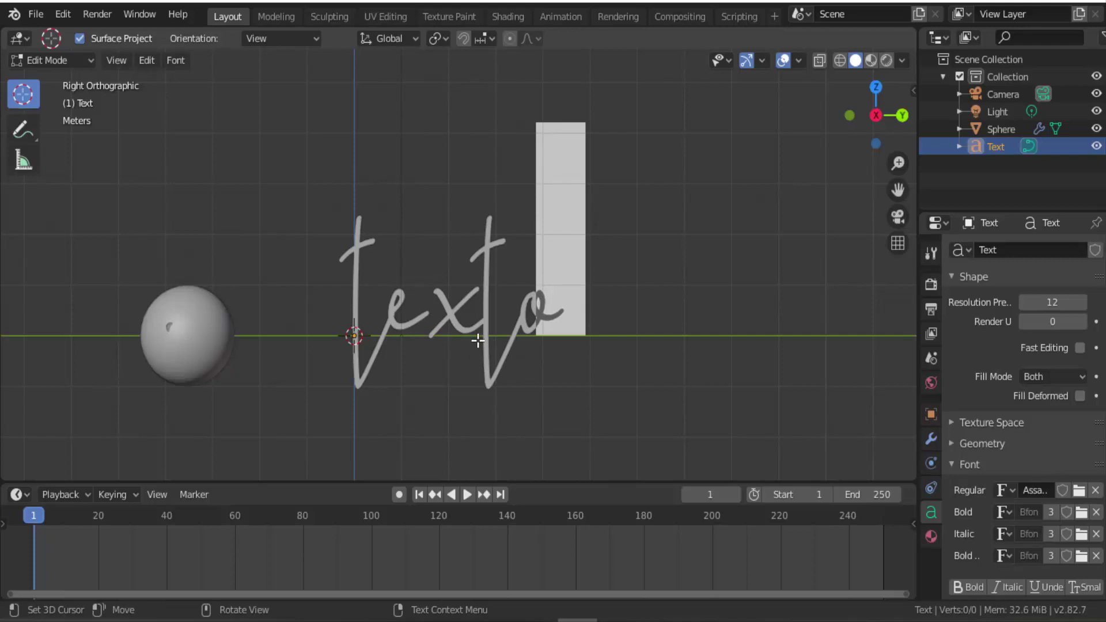
left_click(83, 65)
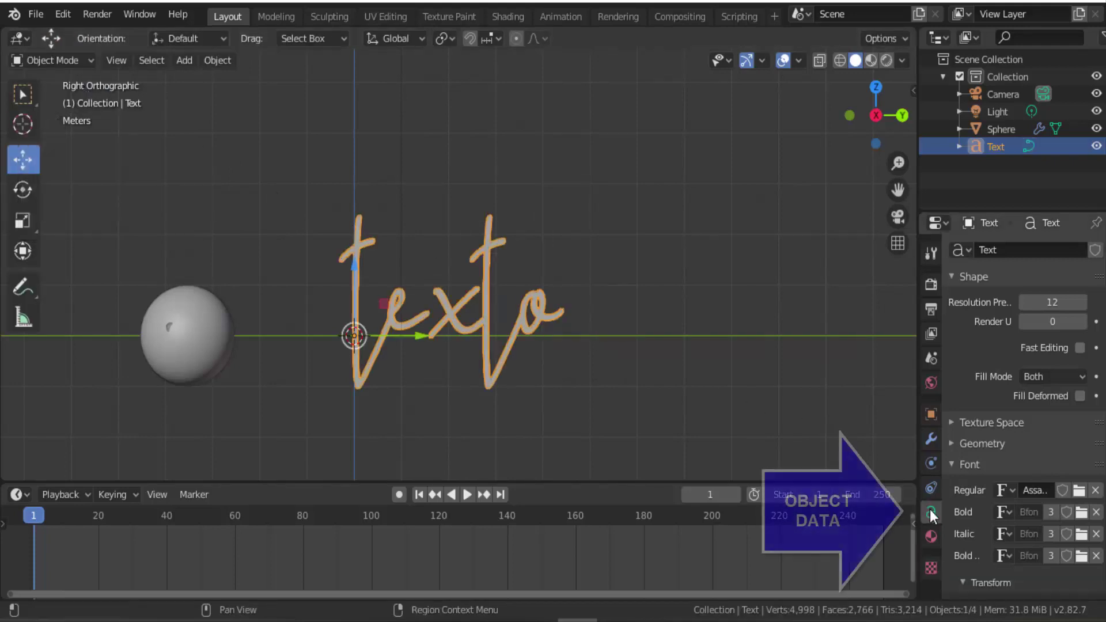
Step: Search the font files for 'mistra' and load MISTRAL.TTF as the Regular font
left_click(1078, 490)
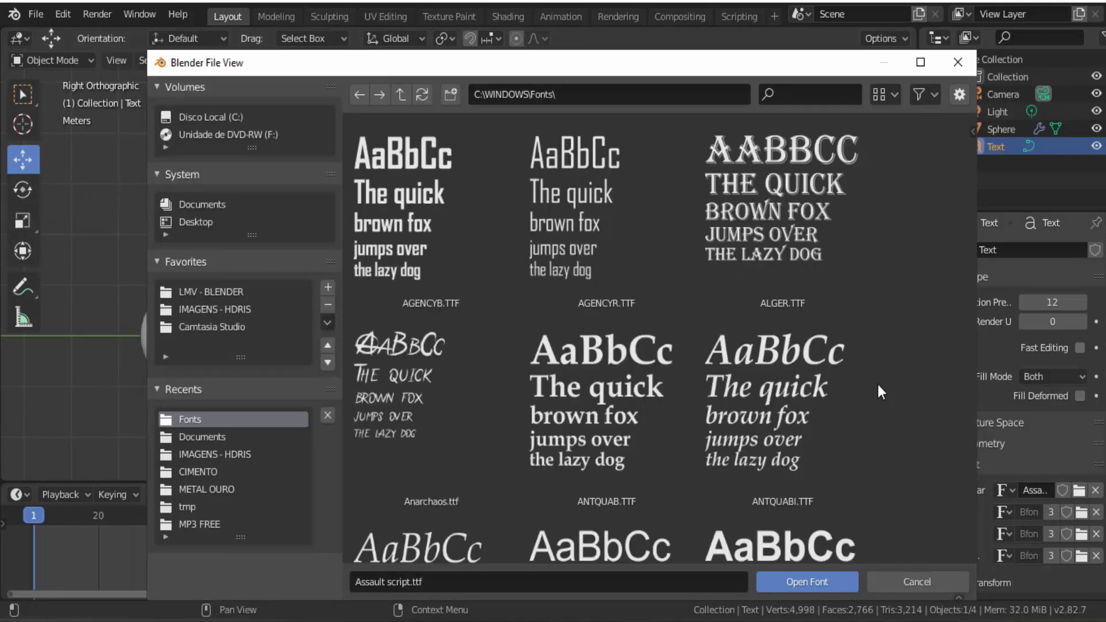
left_click(800, 97)
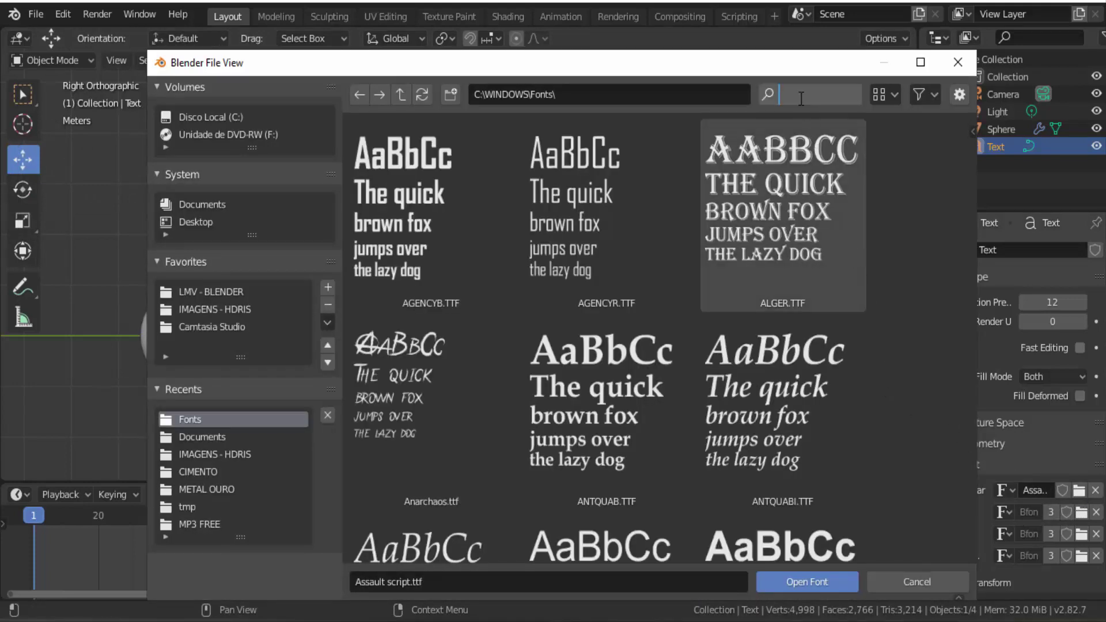
type("mist")
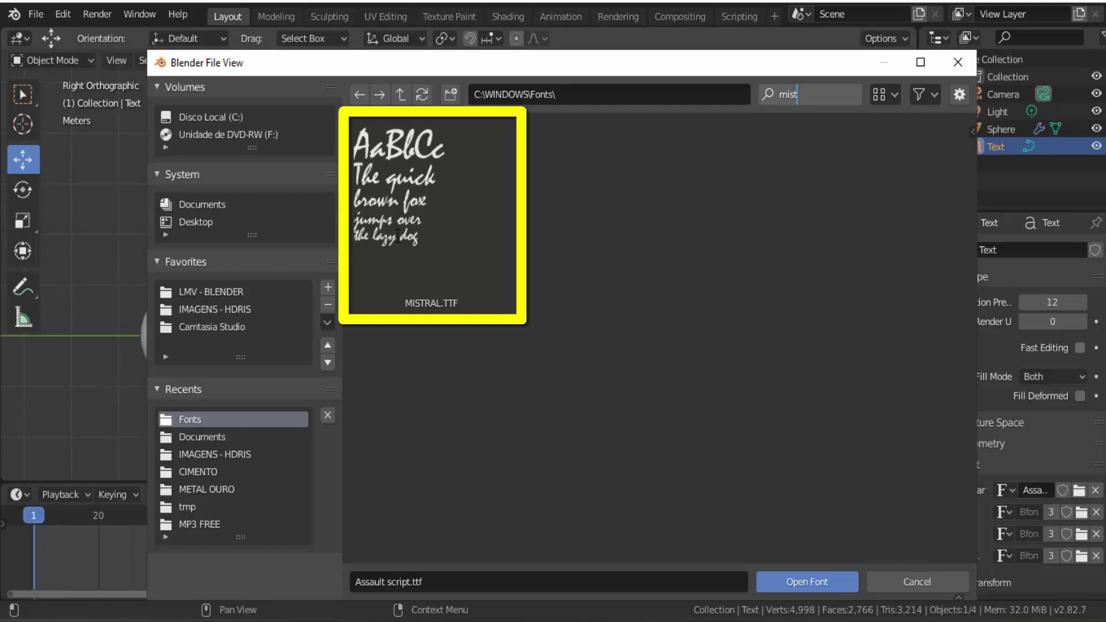
type("ra")
key("Return")
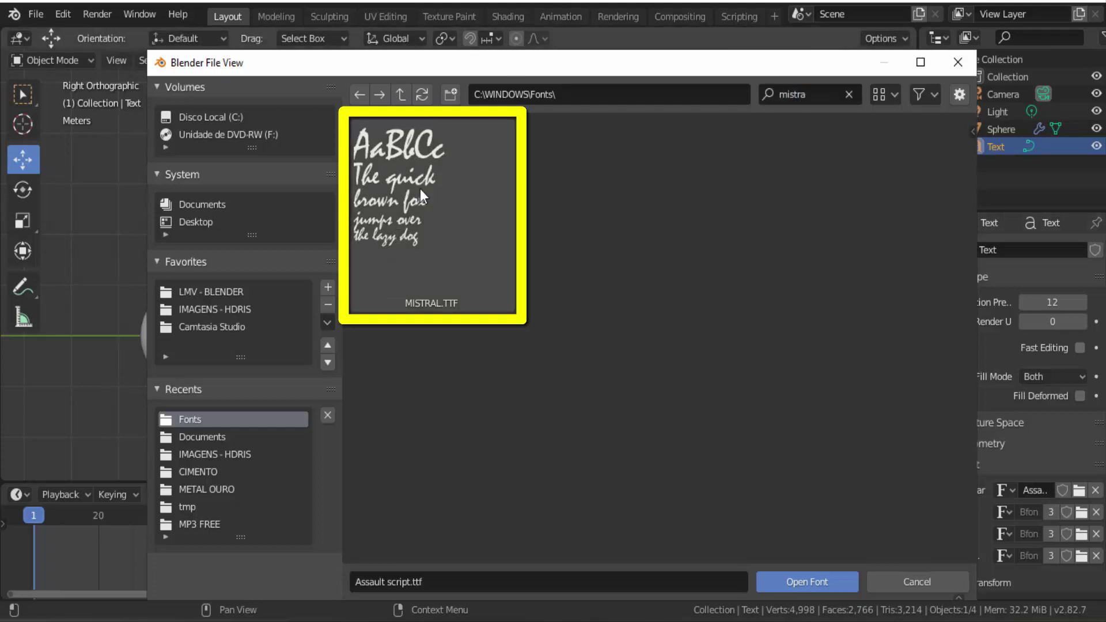
left_click(420, 189)
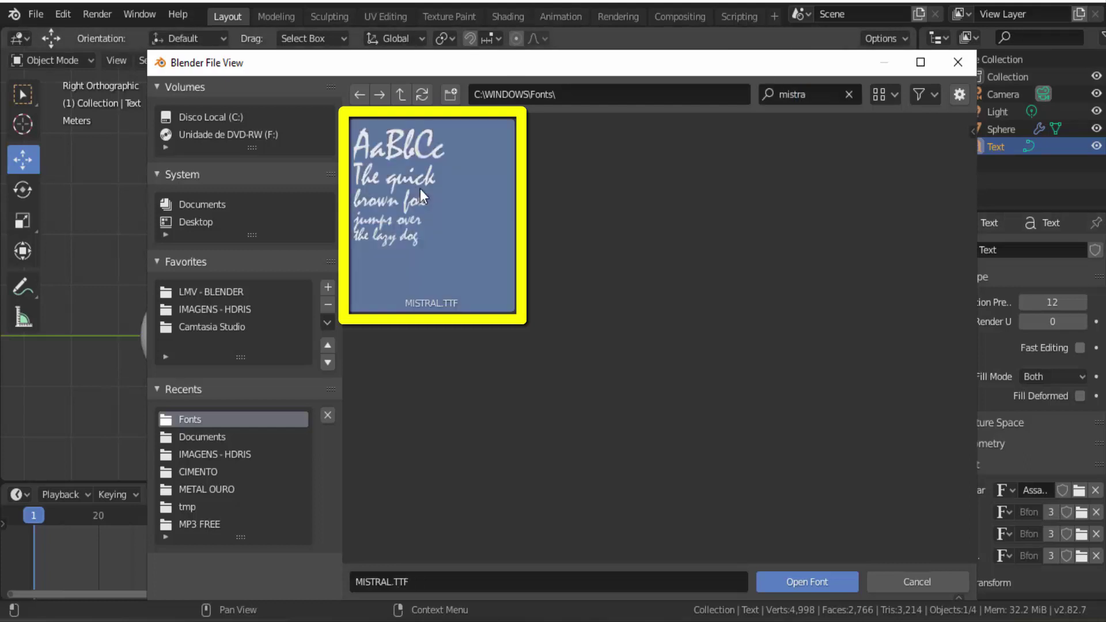
left_click(821, 581)
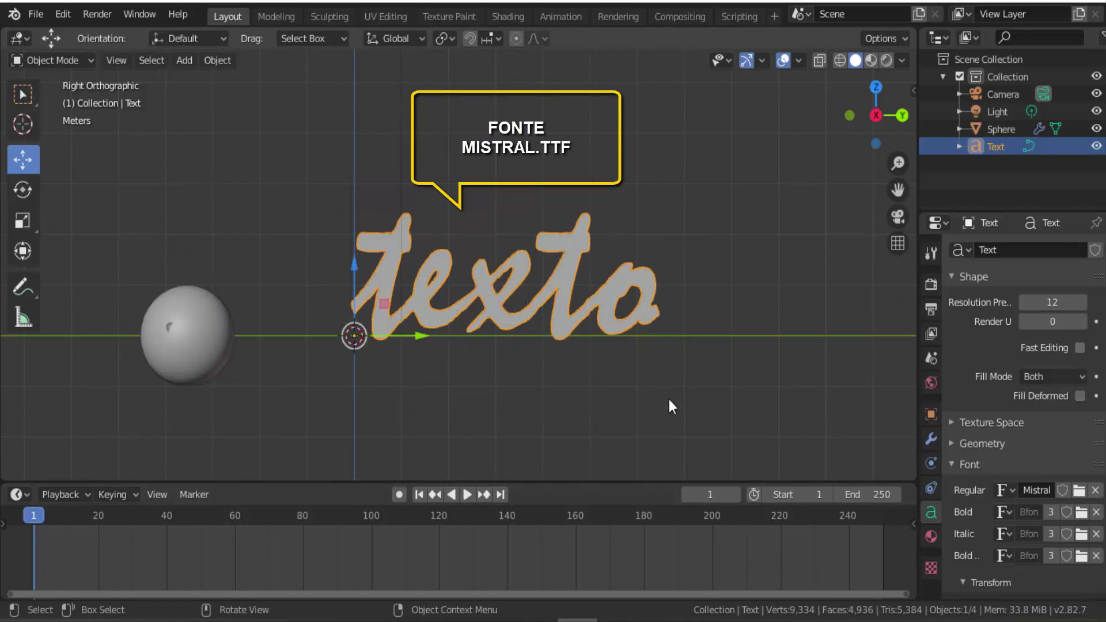
Step: Zoom the viewport to frame the 'texto' text beside the sphere
scroll(669, 399, "up", 2)
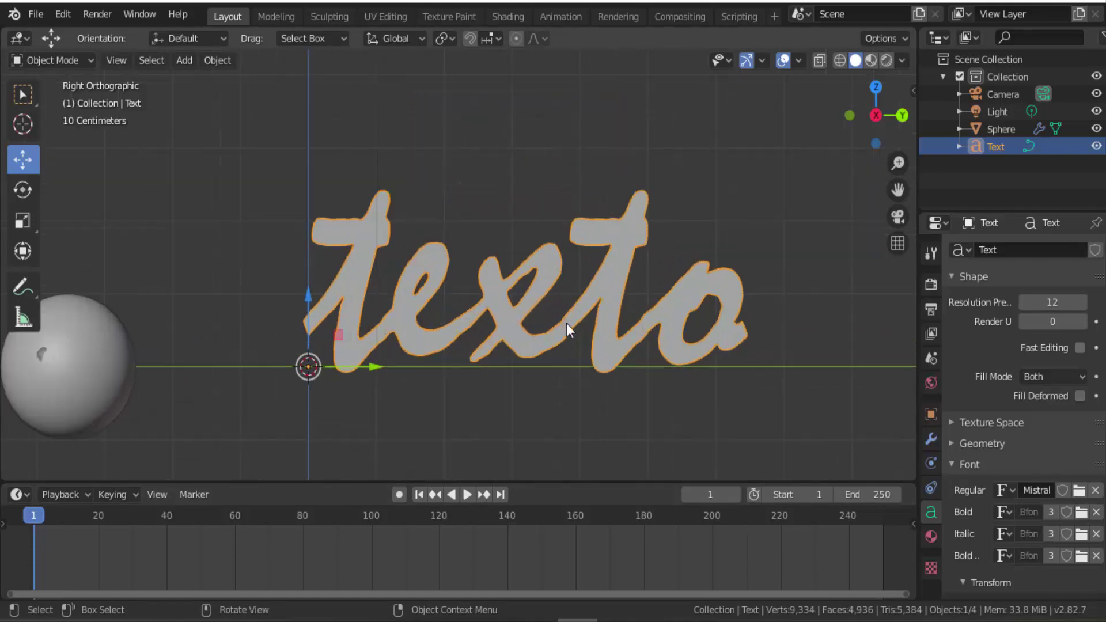
scroll(492, 375, "down", 2)
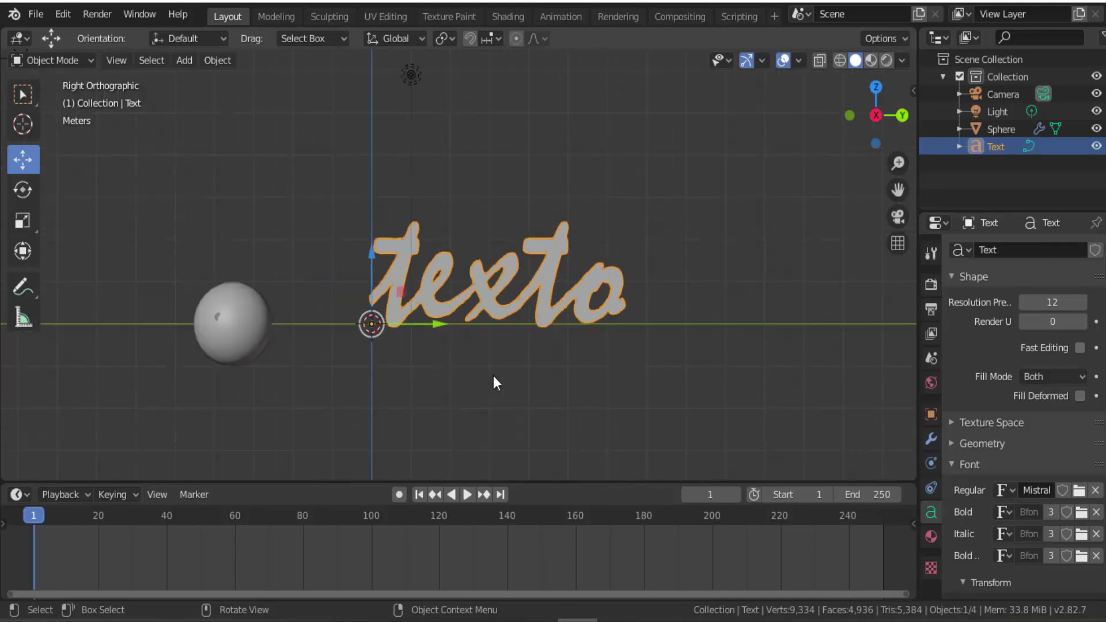
scroll(492, 375, "up", 1)
scroll(493, 376, "up", 1)
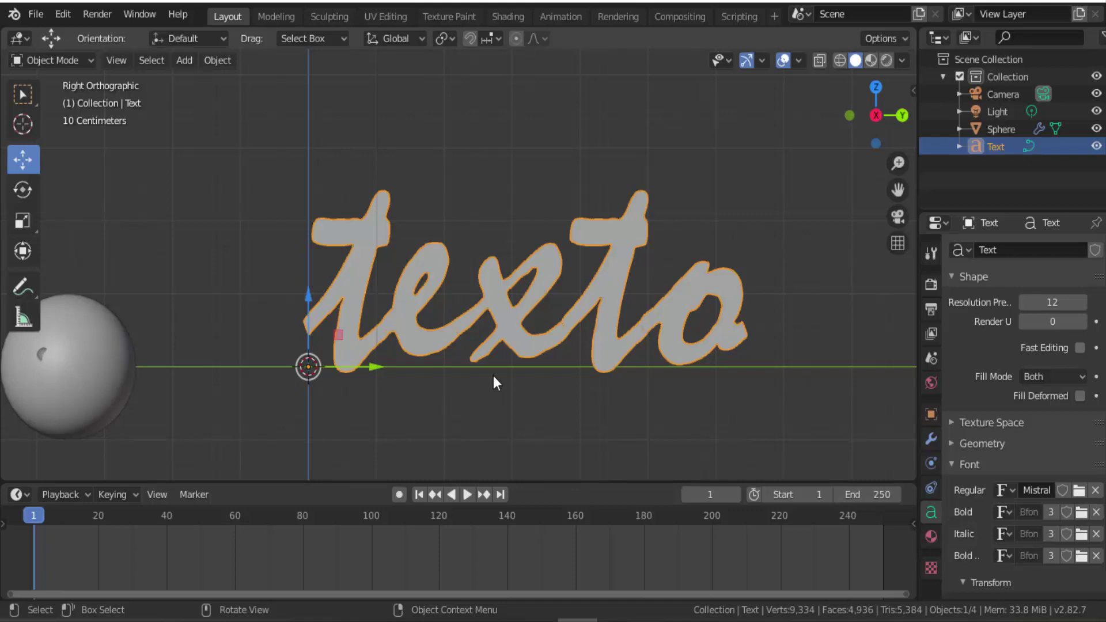
scroll(493, 376, "down", 1)
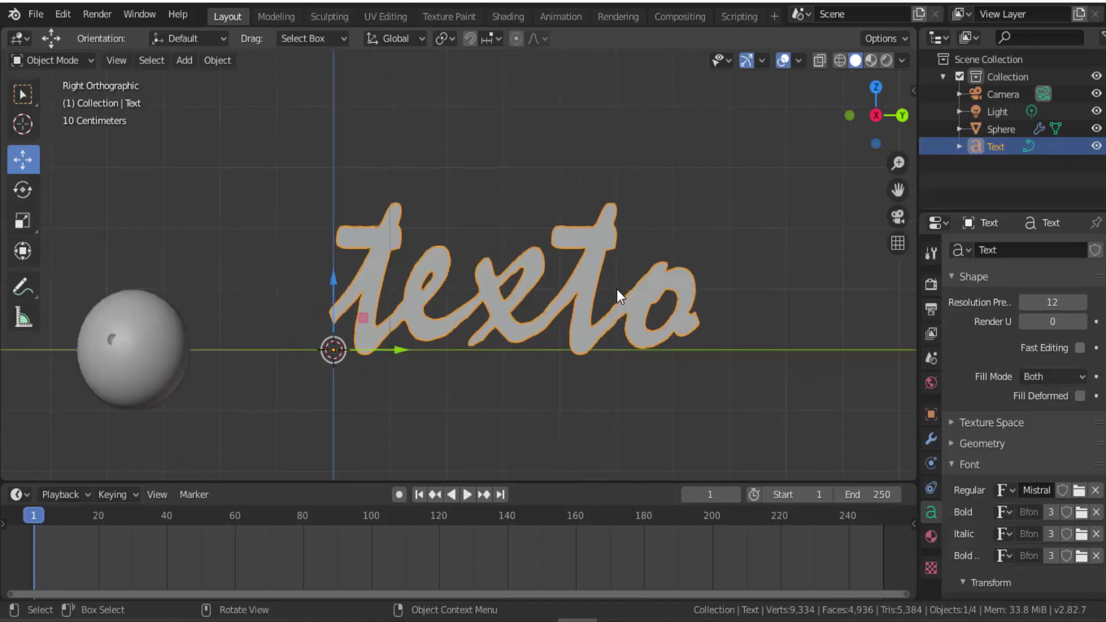
Step: Convert the 'texto' text to a curve and set its Fill Mode to None
left_click(223, 64)
mouse_move(243, 520)
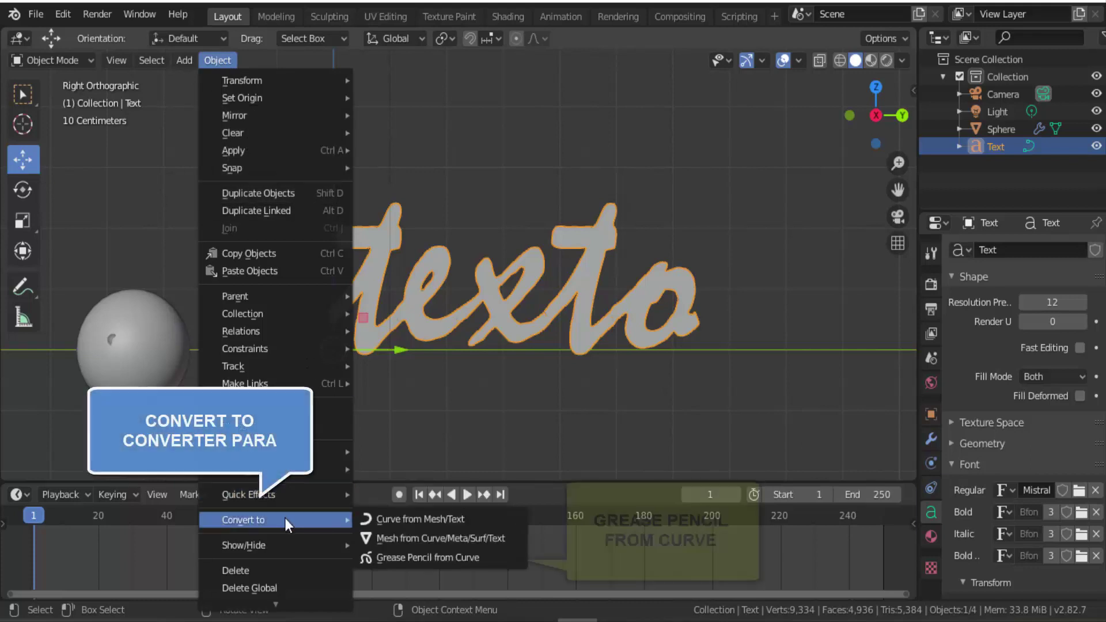
left_click(430, 558)
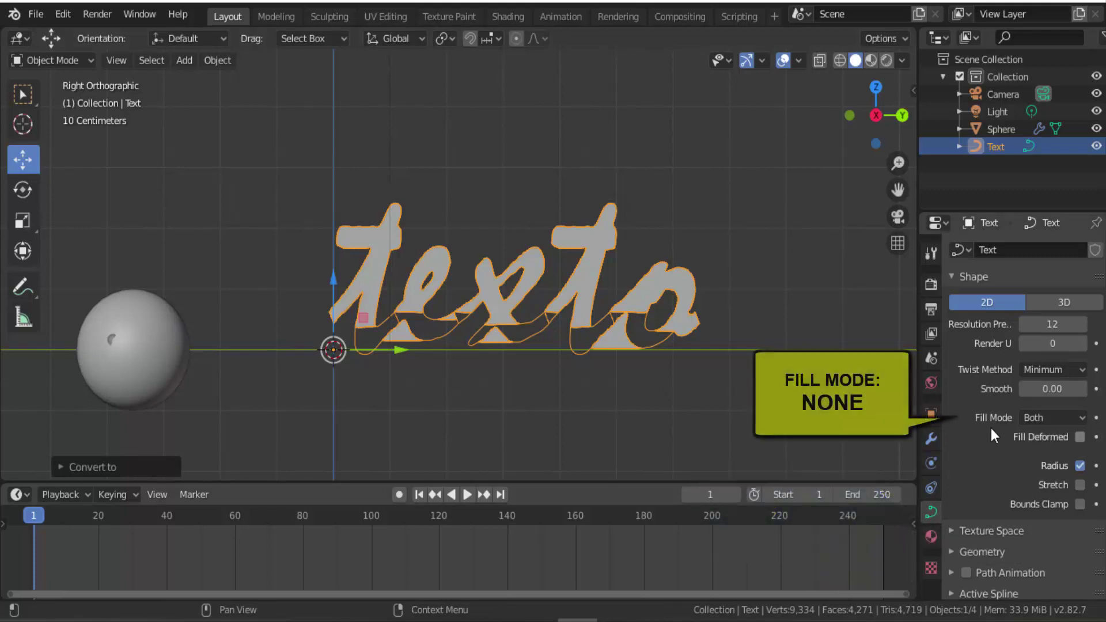
left_click(1052, 419)
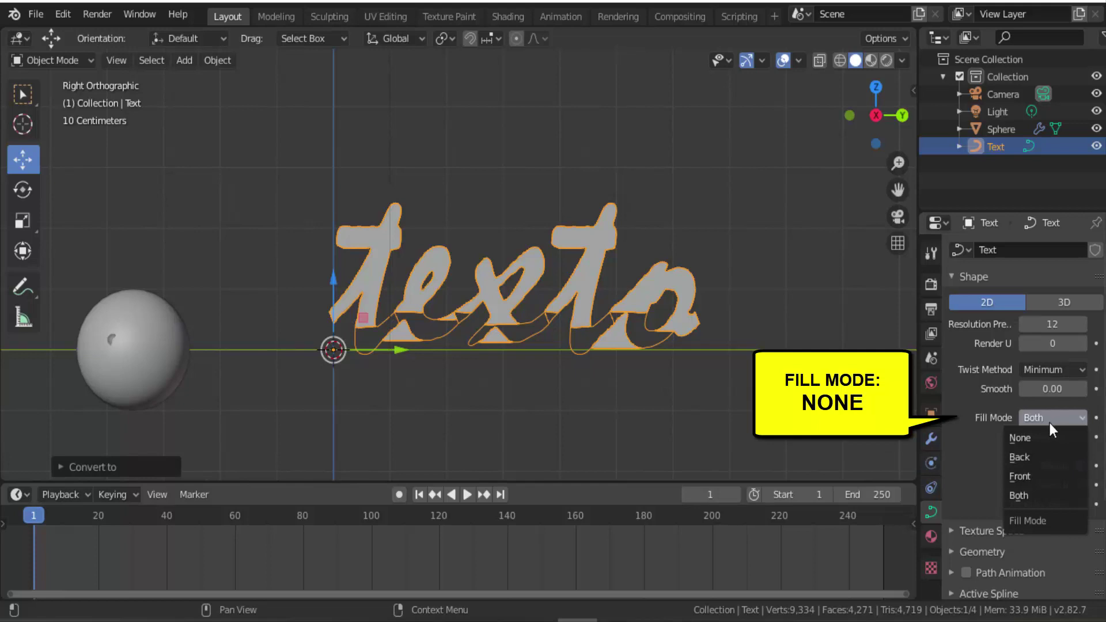
left_click(1038, 437)
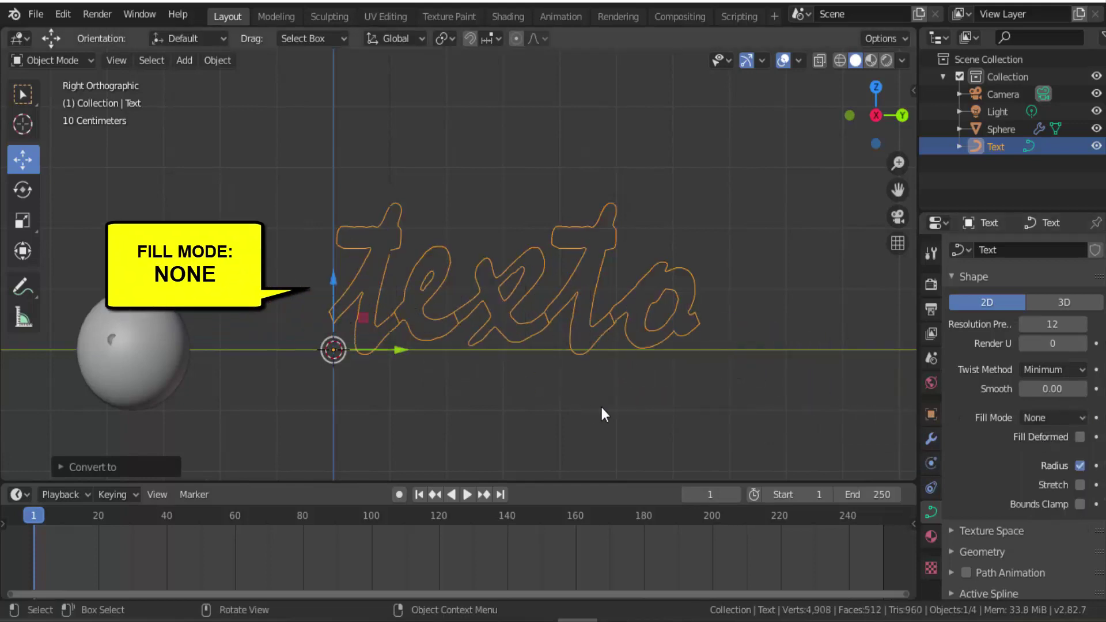
Step: Zoom to inspect the hollow Mistral outlines, then select the sphere
scroll(478, 398, "up", 4)
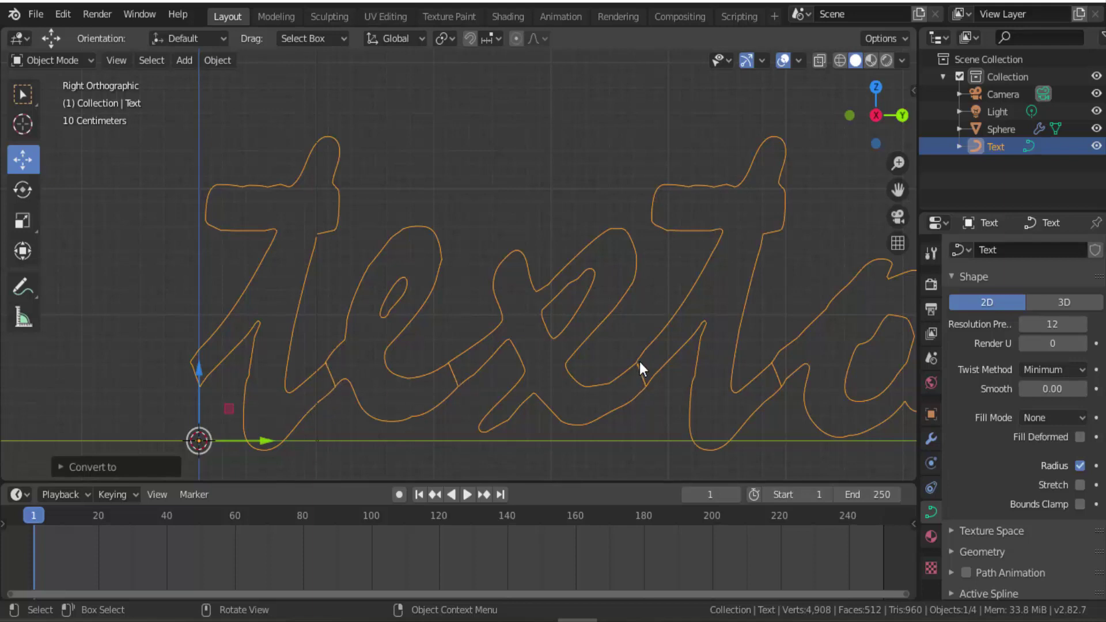
scroll(808, 364, "down", 4)
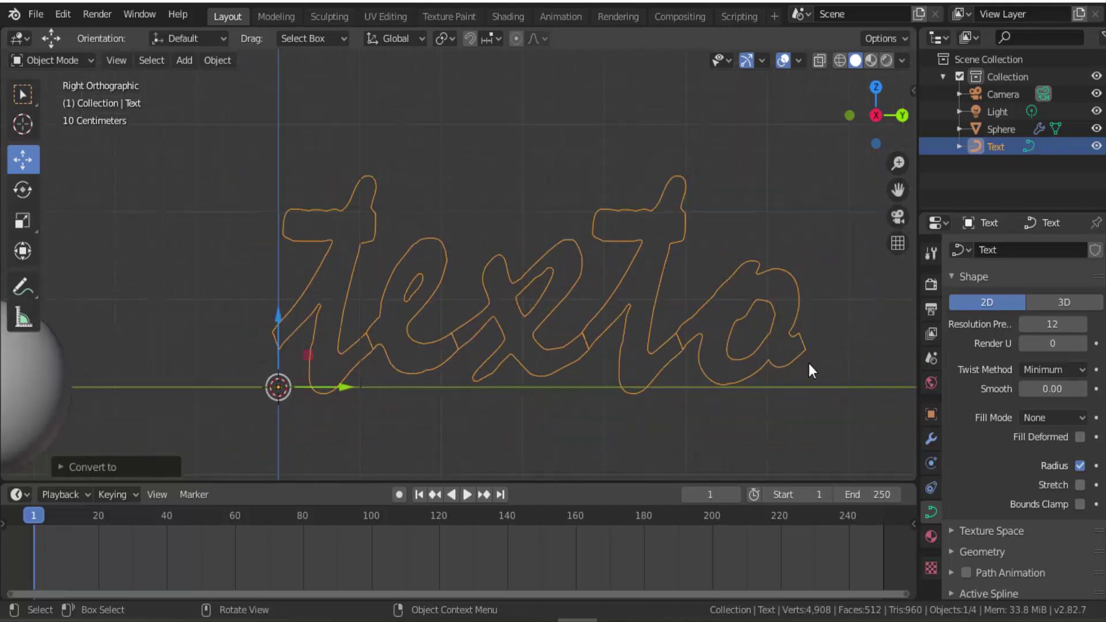
scroll(809, 364, "down", 3)
scroll(809, 364, "down", 2)
scroll(809, 364, "up", 1)
scroll(808, 364, "up", 1)
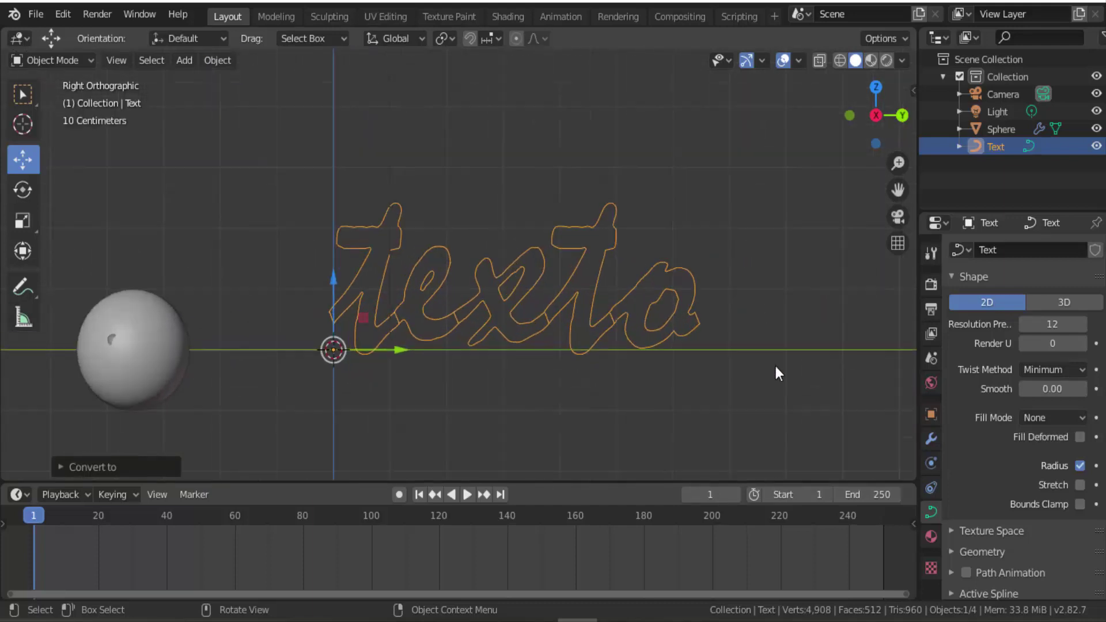
left_click(160, 344)
Step: Reselect the 'texto' curve and give it a Curve-shaped Force Field
left_click(422, 280)
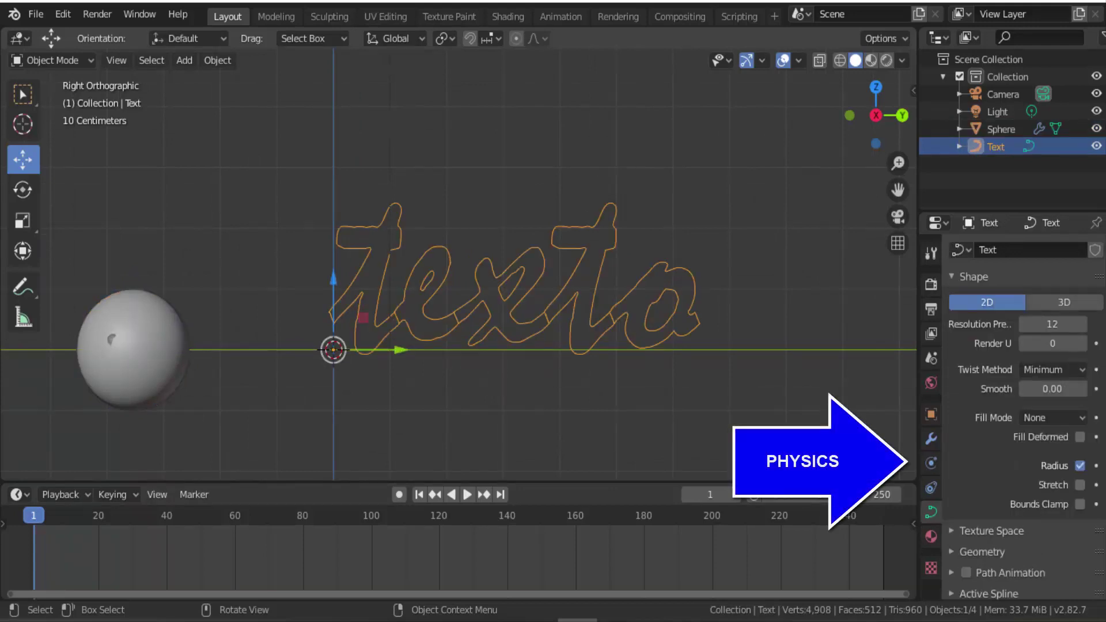
left_click(930, 459)
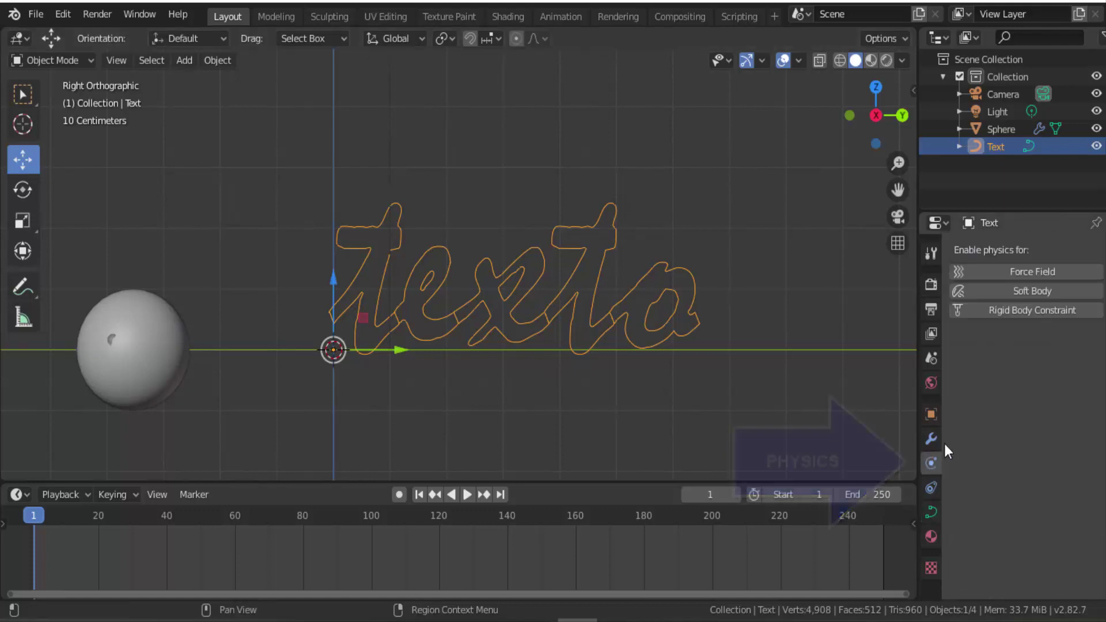
left_click(1024, 274)
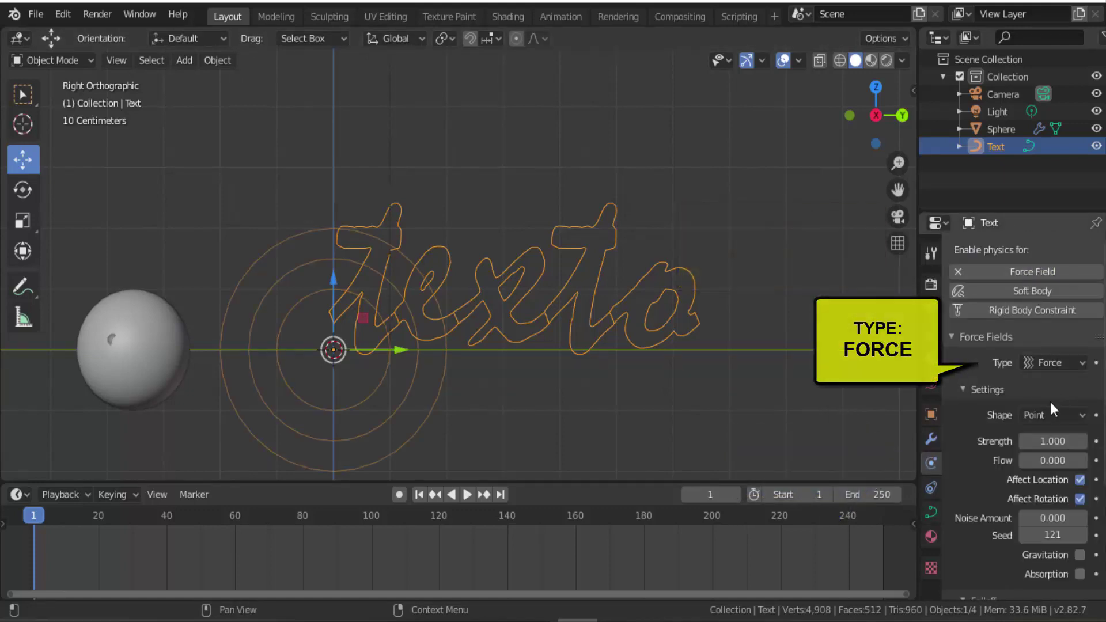
left_click(1042, 415)
left_click(1032, 492)
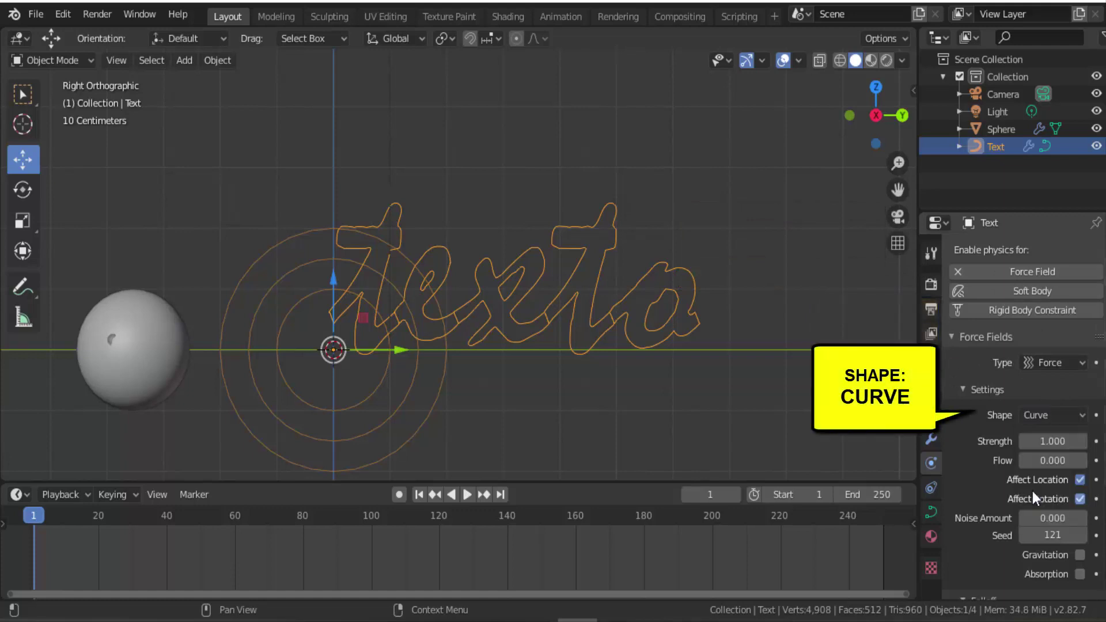
Step: Set the force field's Strength to -15, Flow to 5 and Noise Amount to 10
left_click(1052, 441)
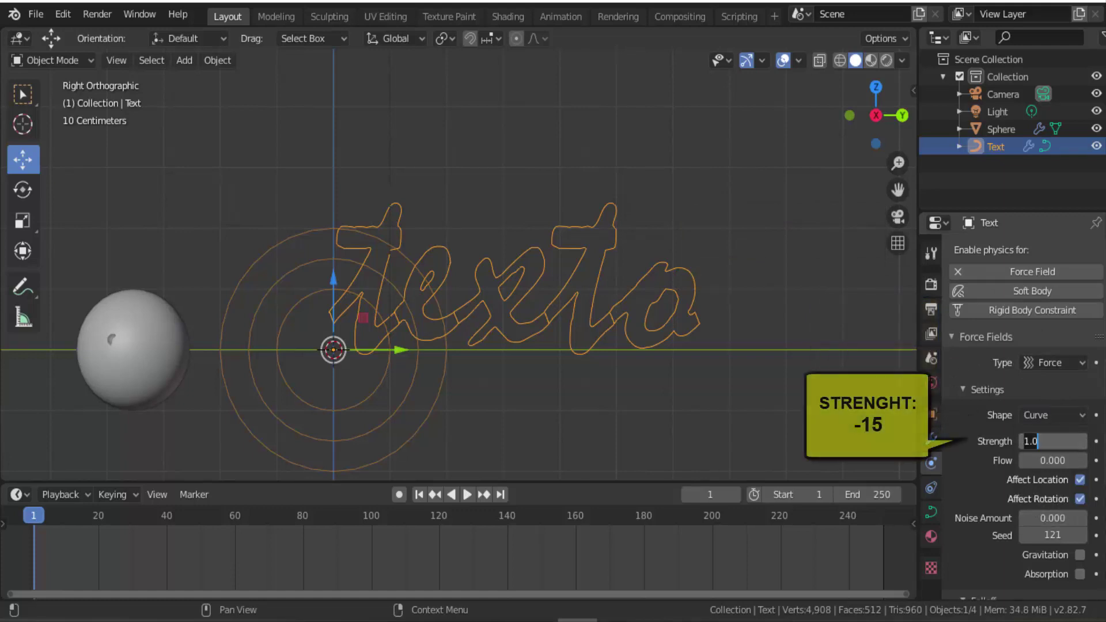
type("-15")
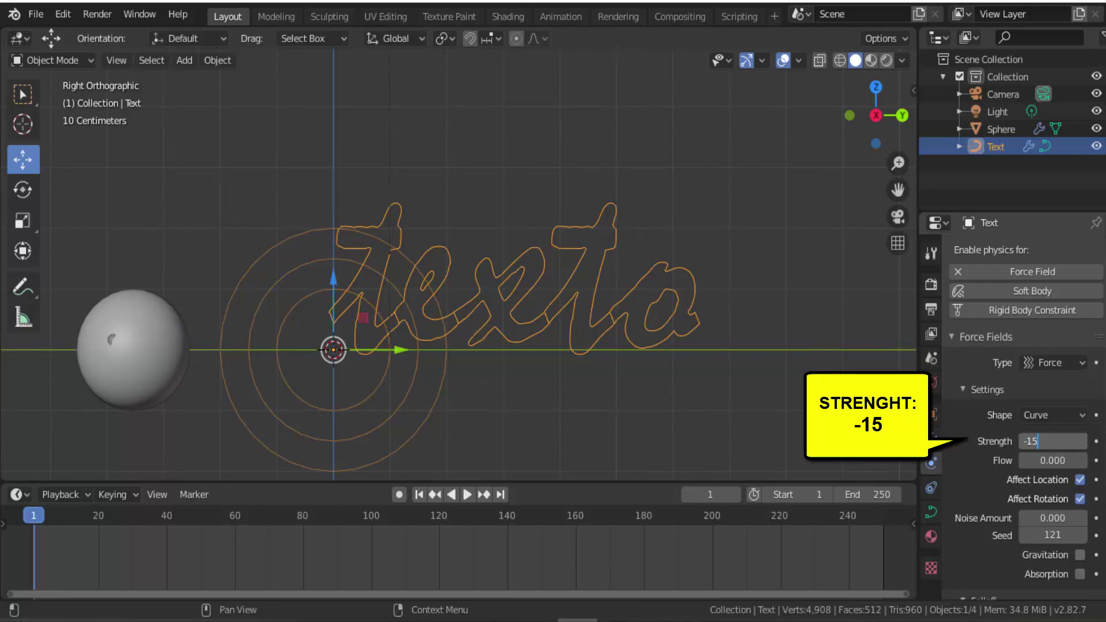
key("Tab")
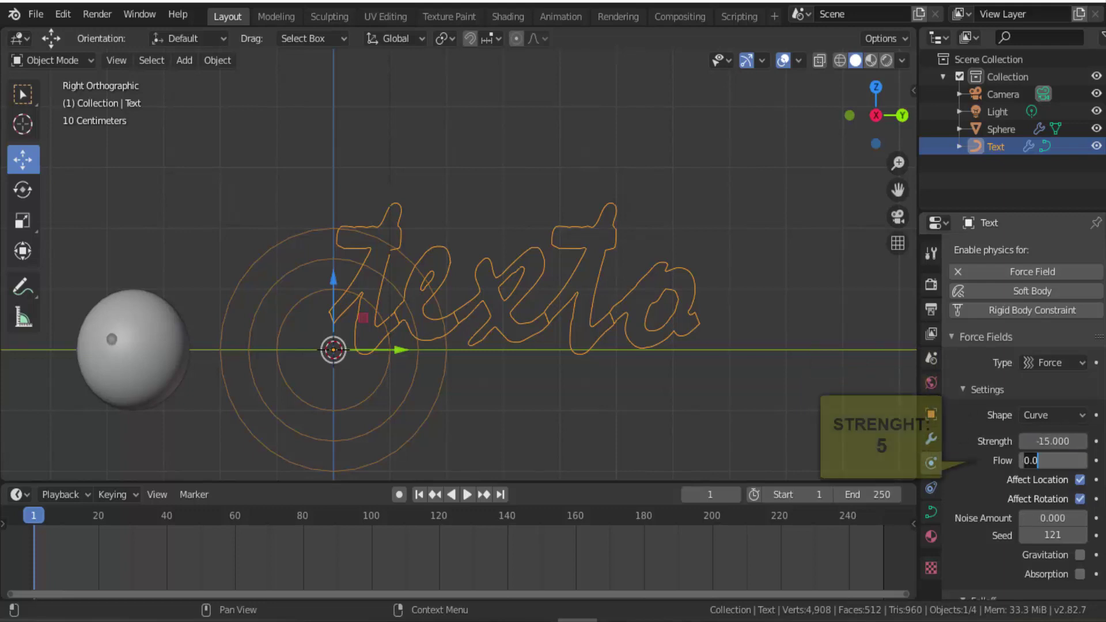
type("5")
key("Return")
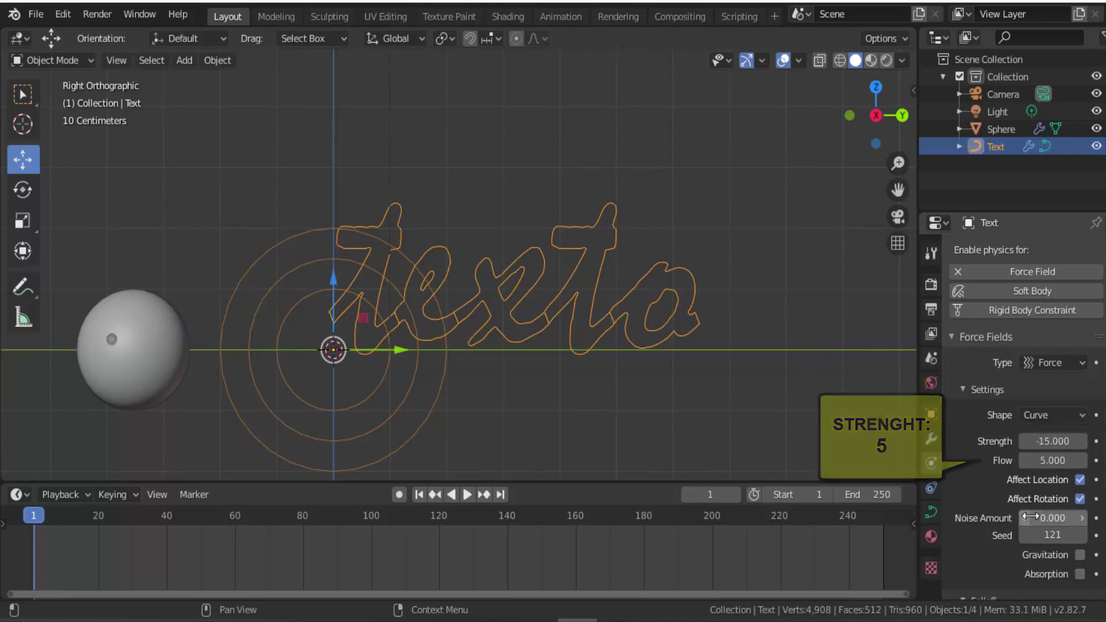
left_click(1030, 517)
type("10")
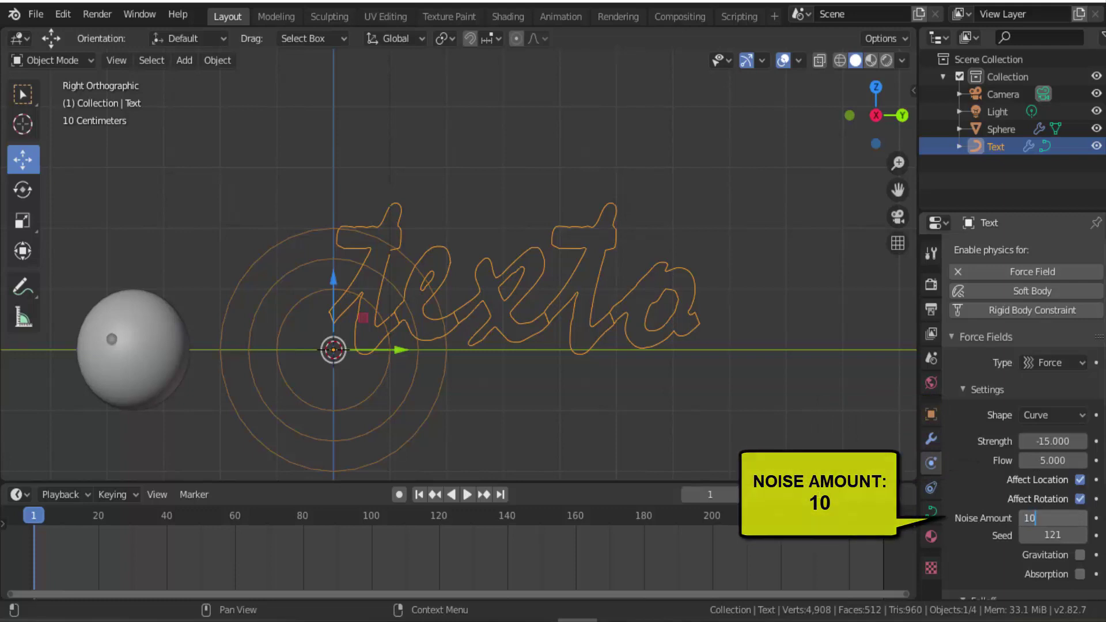
key("Return")
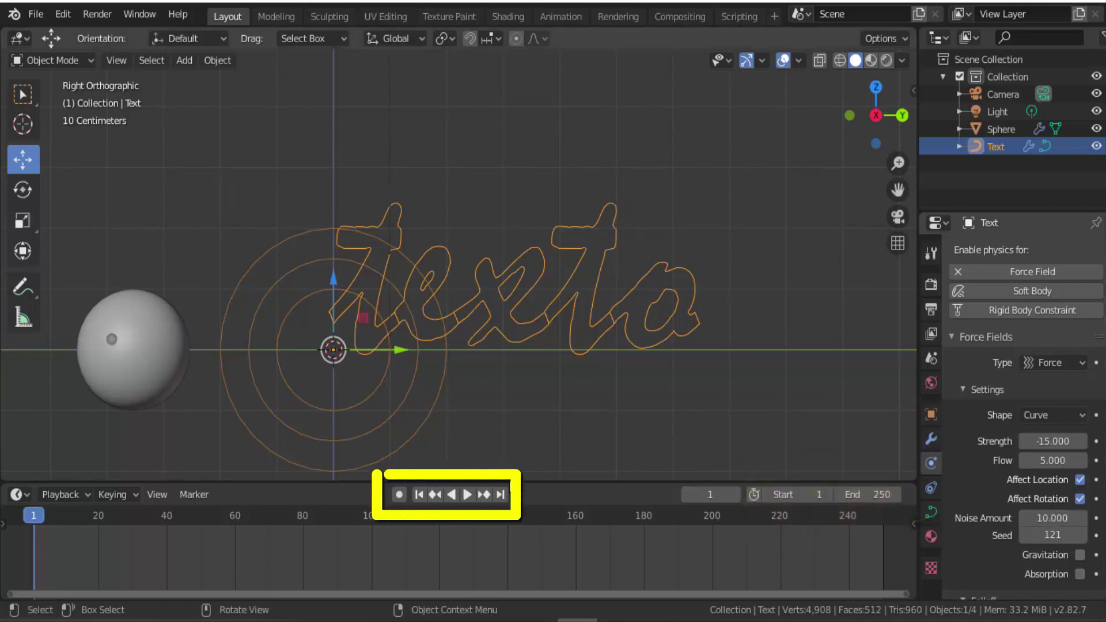
Step: Preview the particle playback, set the end frame to 1000, and return to frame 1
left_click(465, 495)
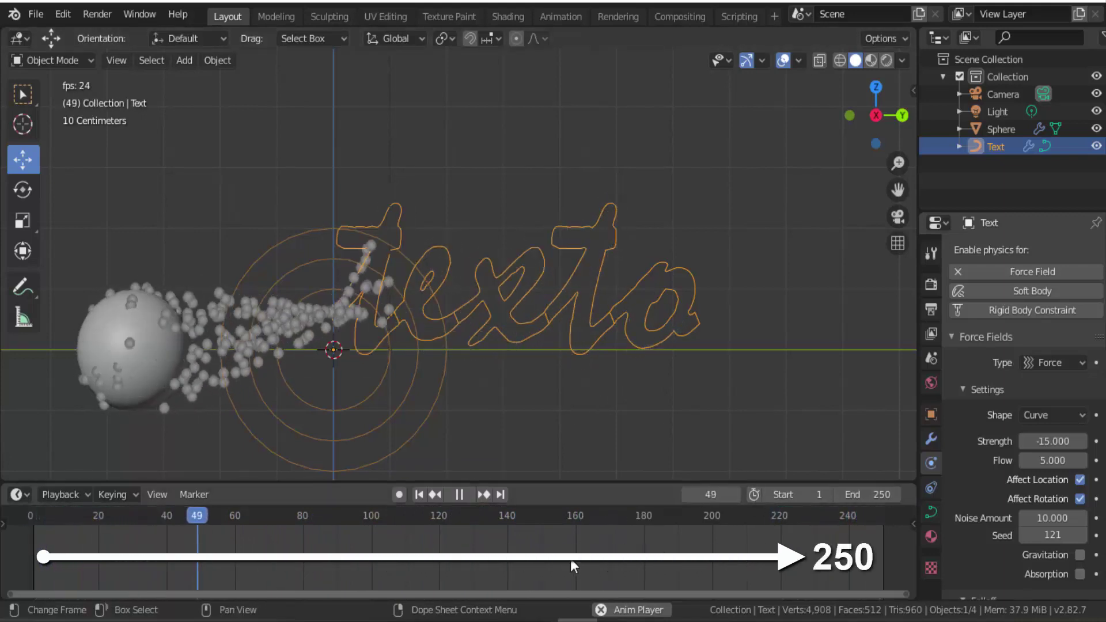
left_click(458, 494)
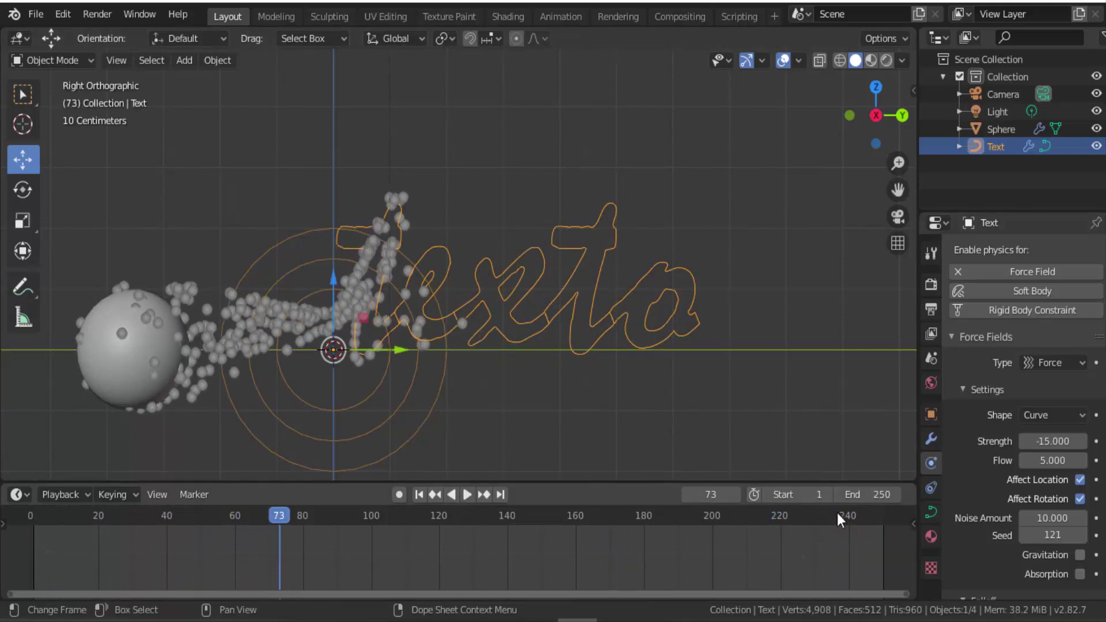
left_click(878, 494)
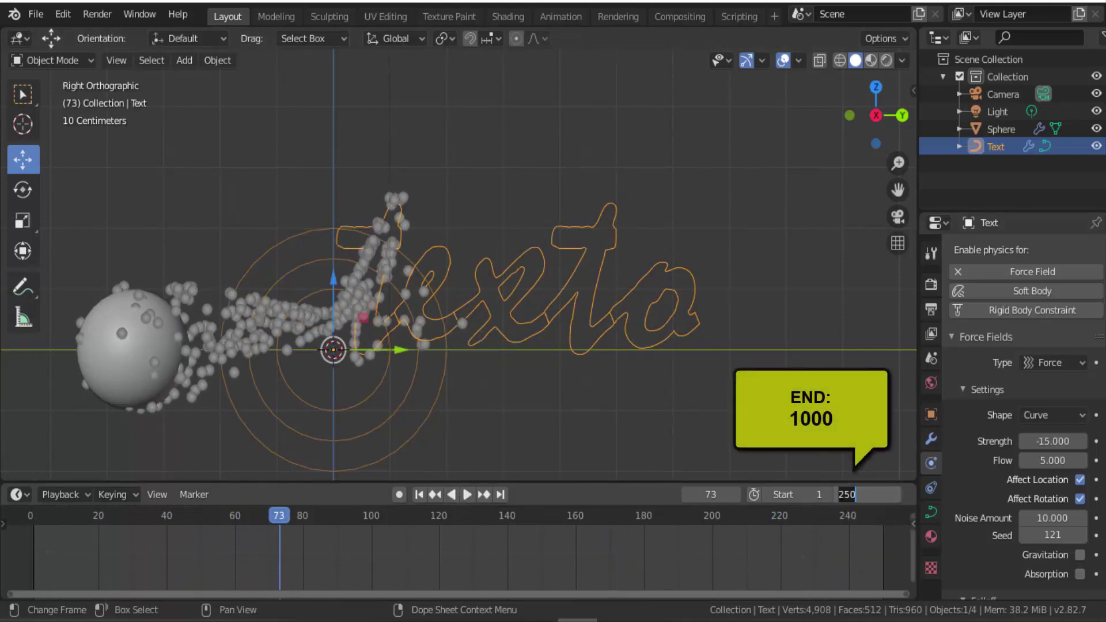
type("1000")
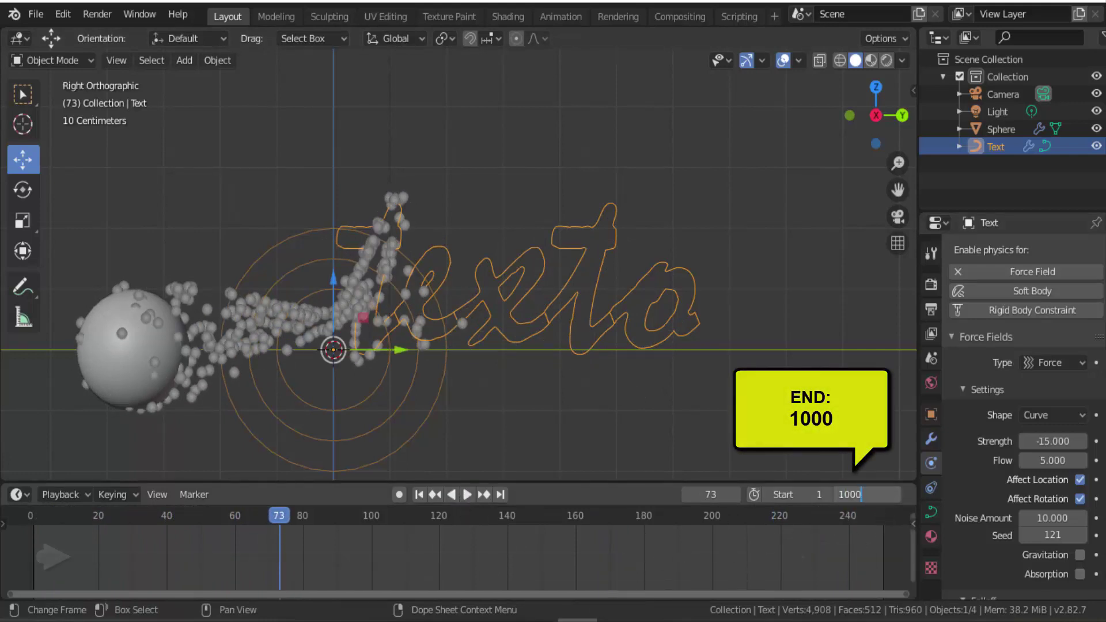
key("Return")
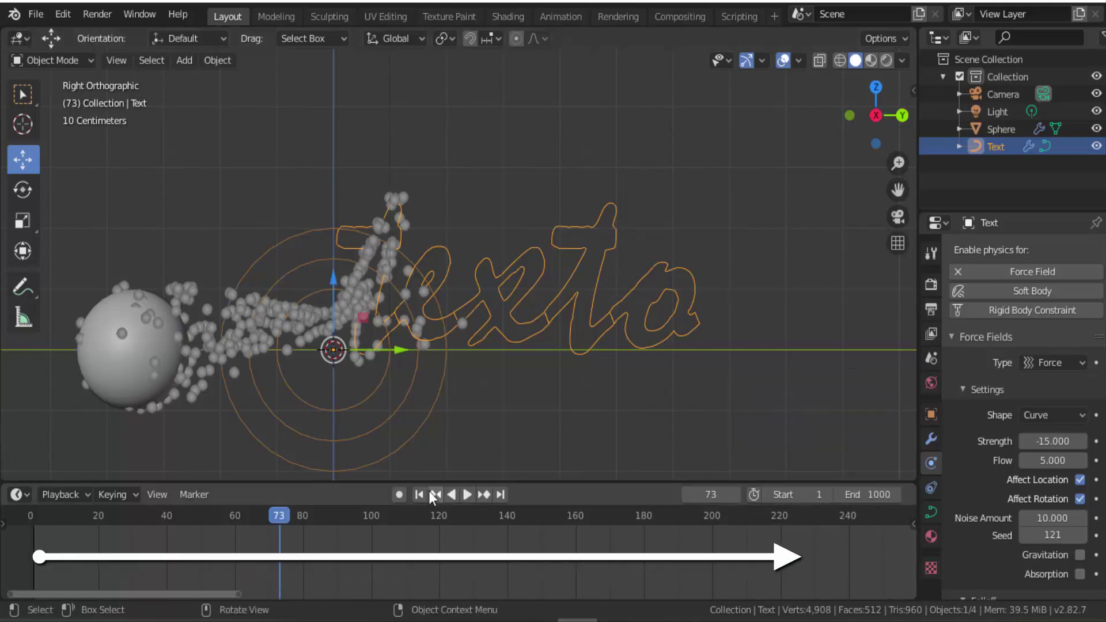
left_click(419, 494)
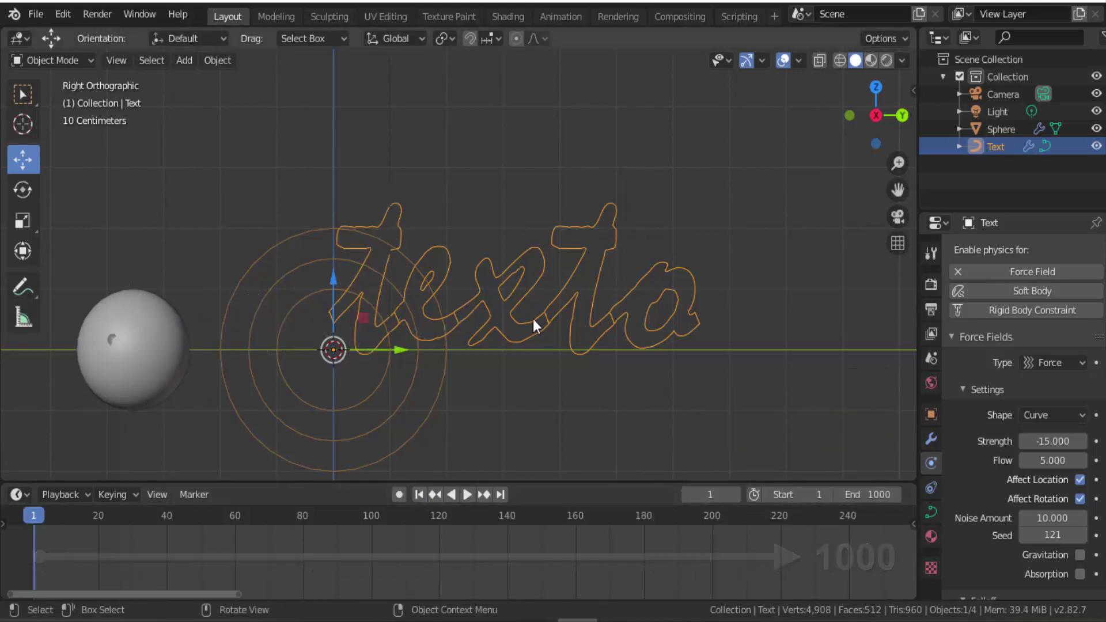
Step: Give the sphere's particles Number 8000, End frame 5 and Lifetime 1000, then preview playback
left_click(126, 343)
left_click(931, 462)
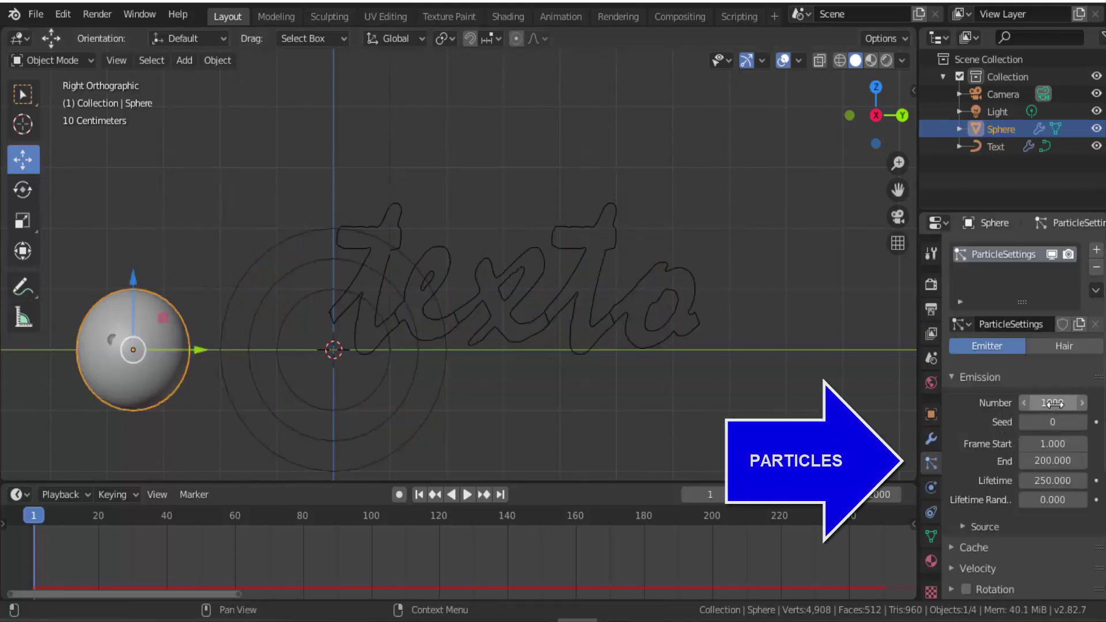
left_click(1037, 403)
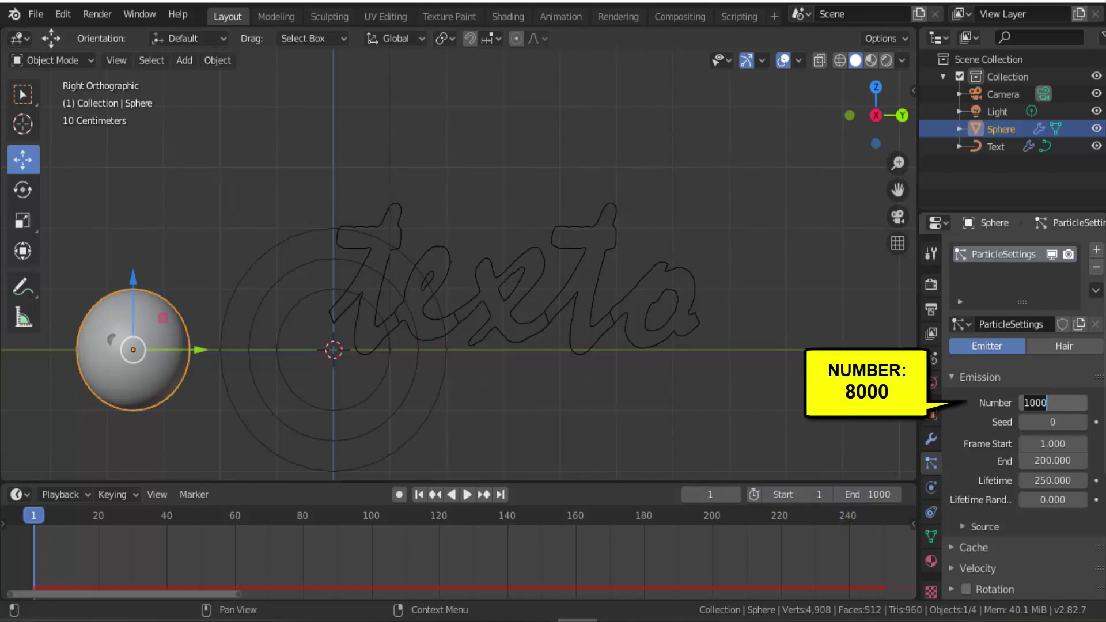
type("8000")
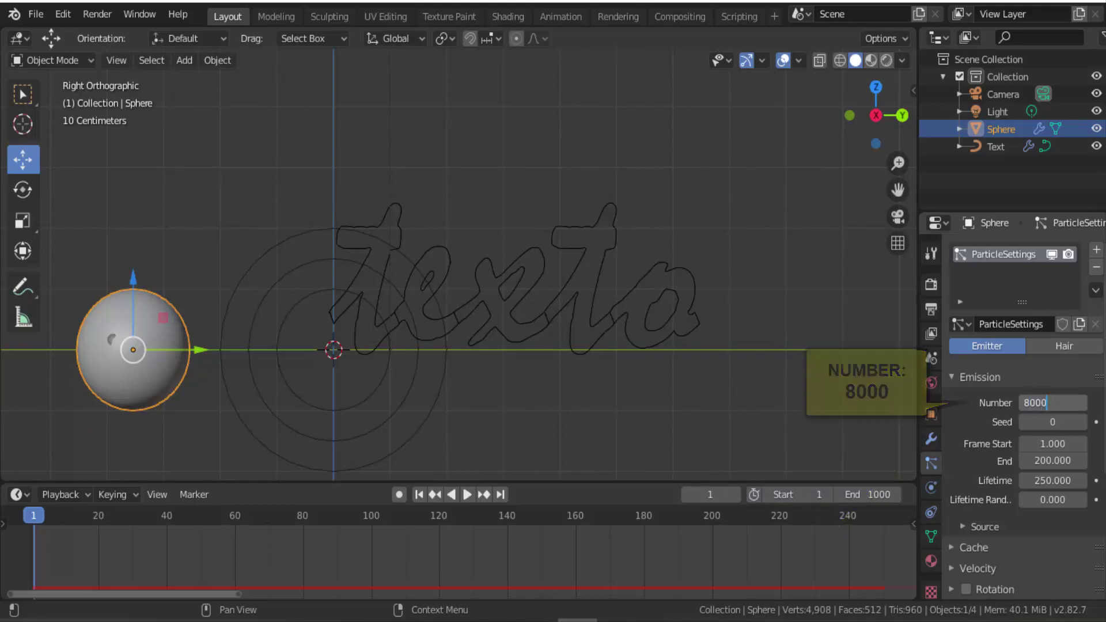
key("Return")
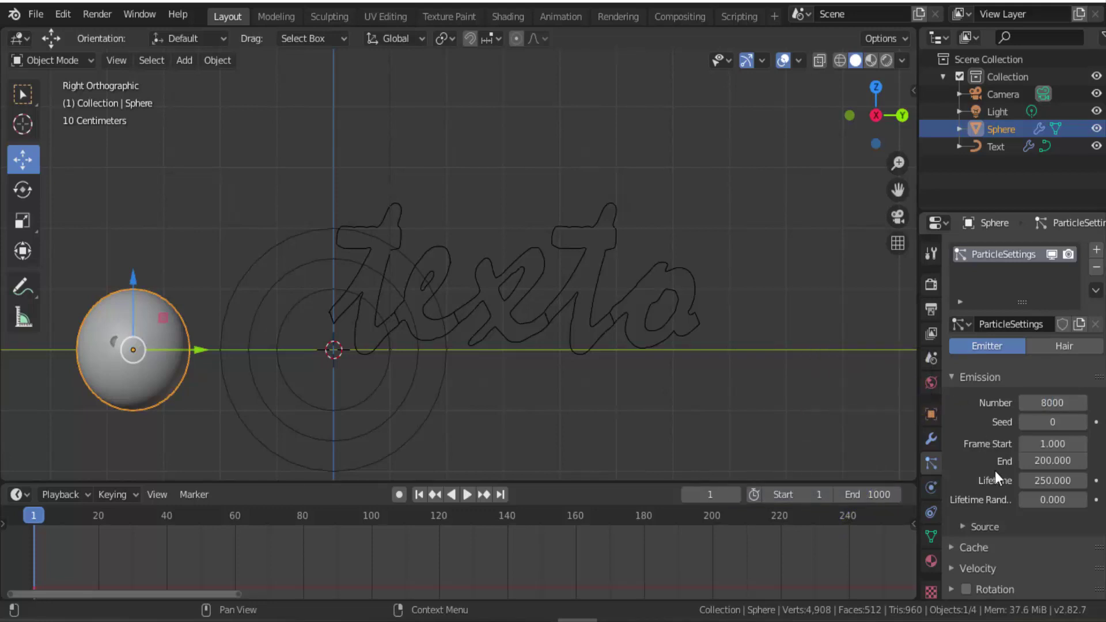
left_click(1029, 458)
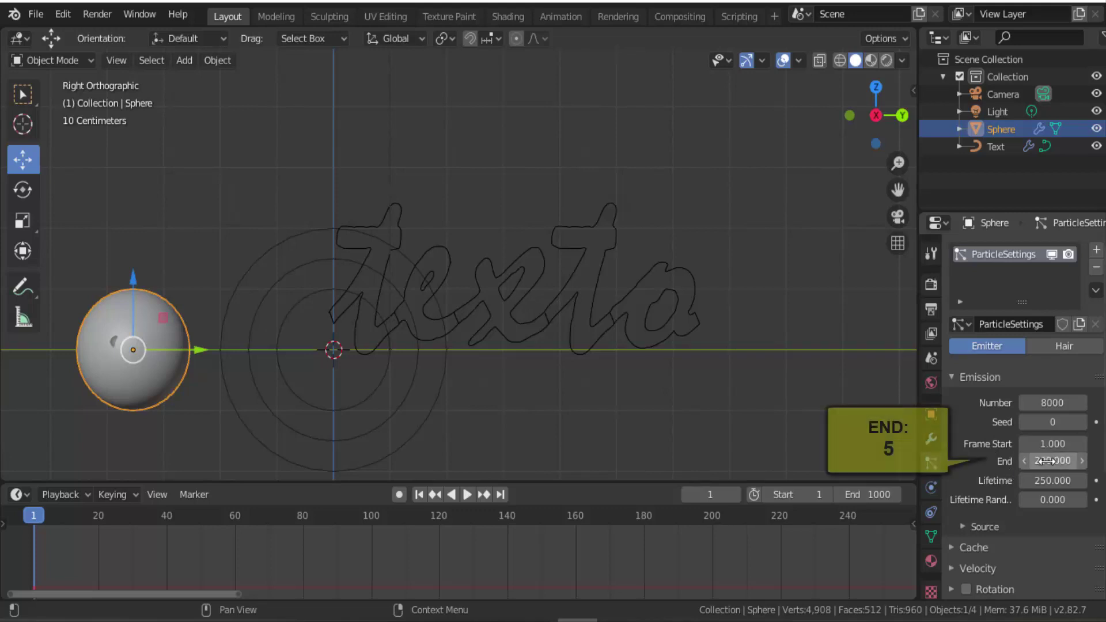
type("5")
key("Return")
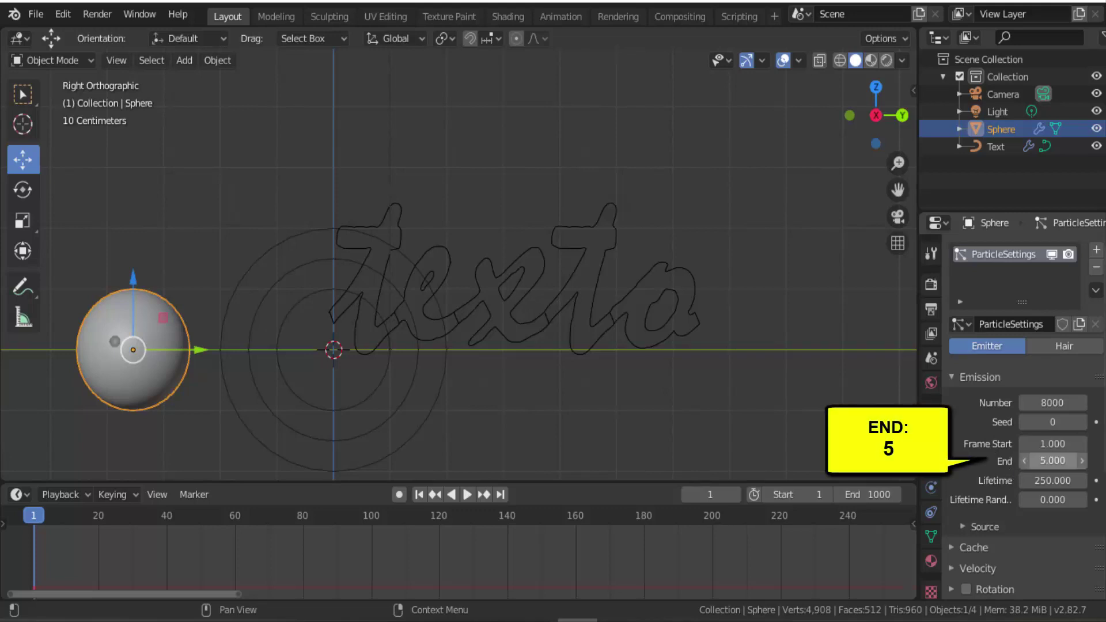
left_click(1059, 482)
type("1000")
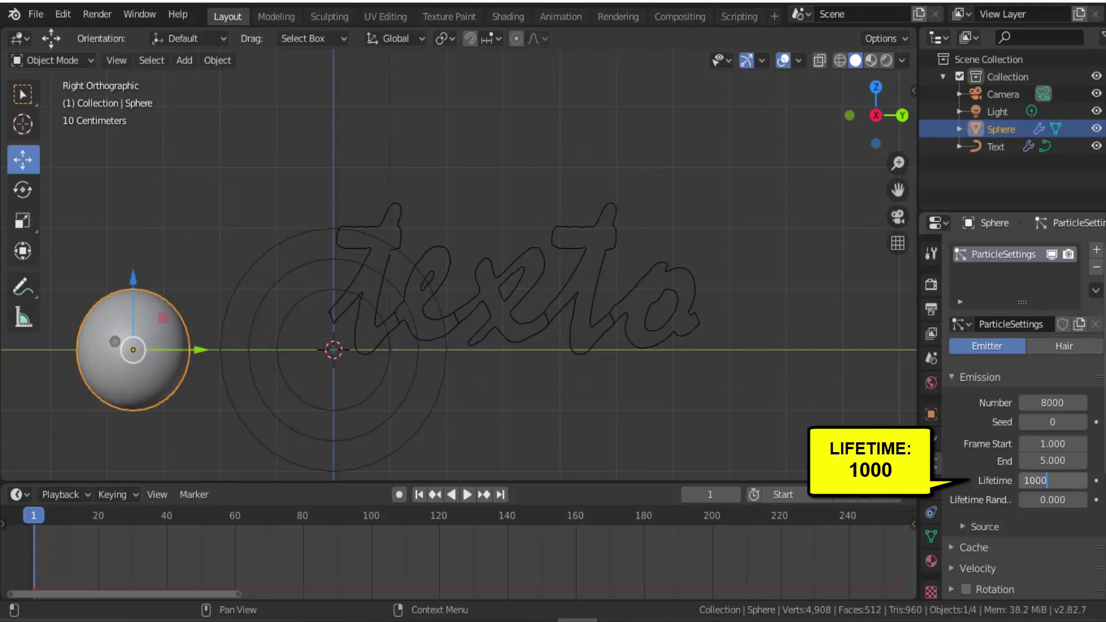
key("Return")
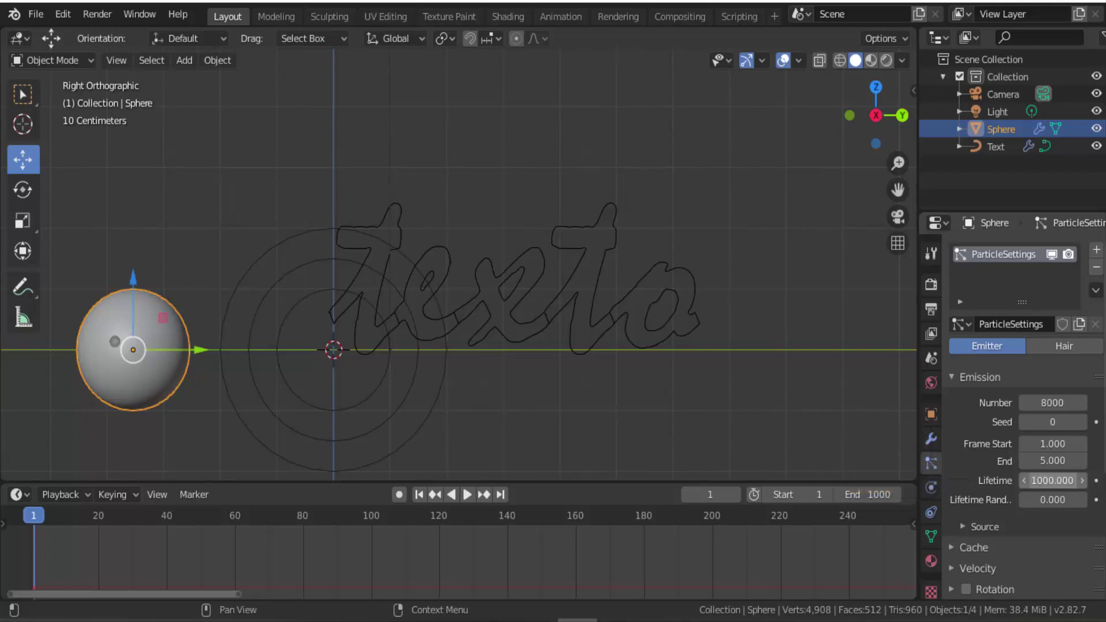
left_click(471, 492)
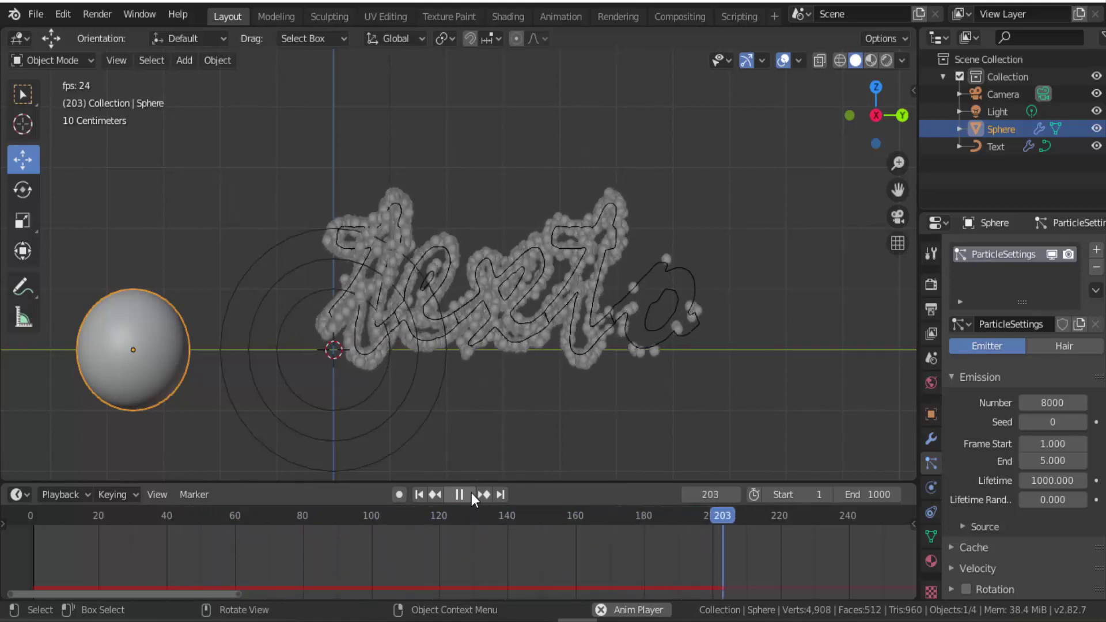
Step: Set the texto force field to Strength -25 and Flow 10, then replay from frame 1
left_click(471, 492)
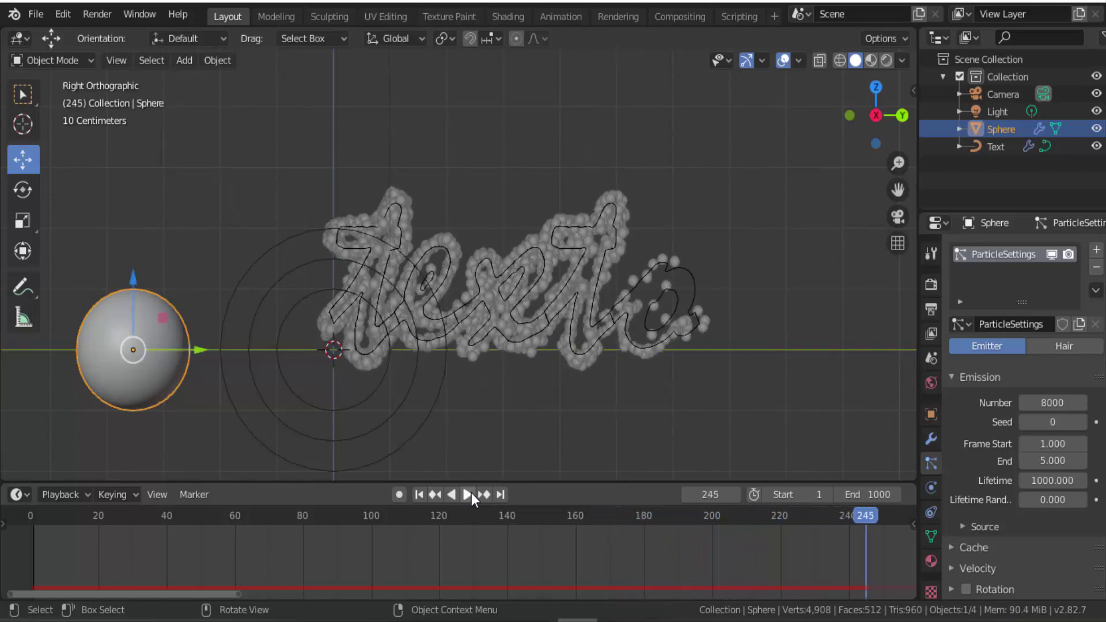
left_click(671, 272)
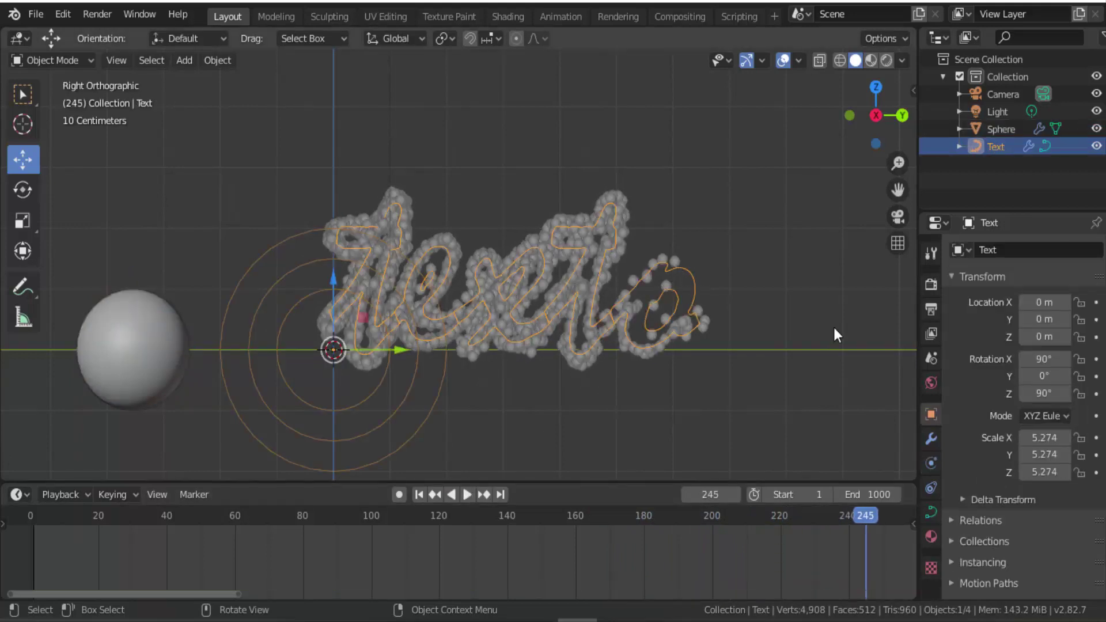
left_click(931, 463)
double_click(1052, 441)
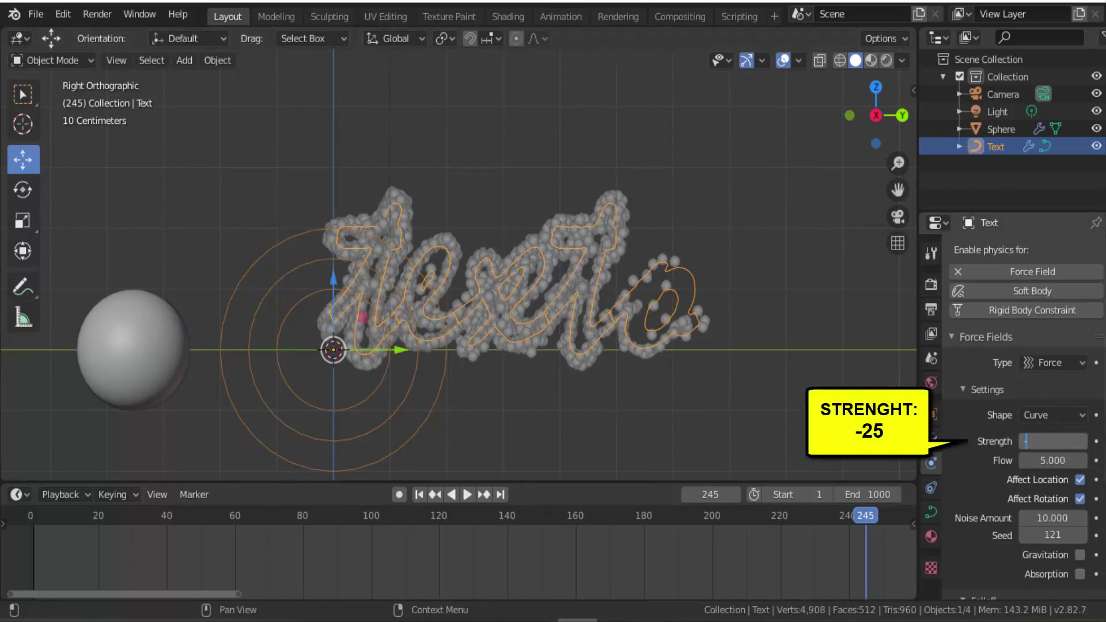
type("-25")
key("Return")
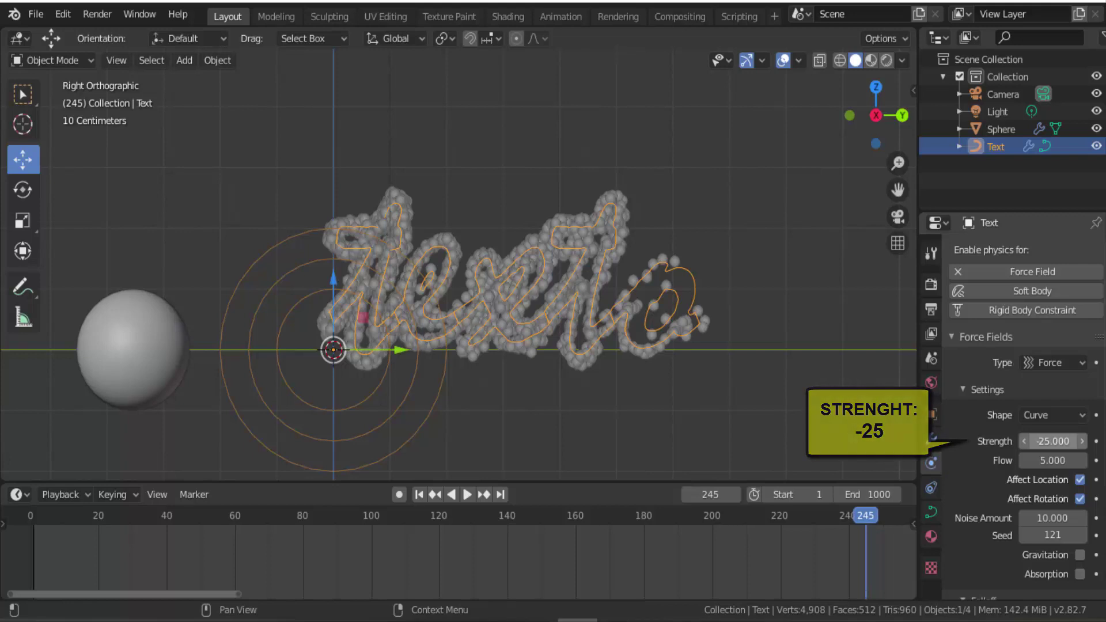
double_click(1047, 461)
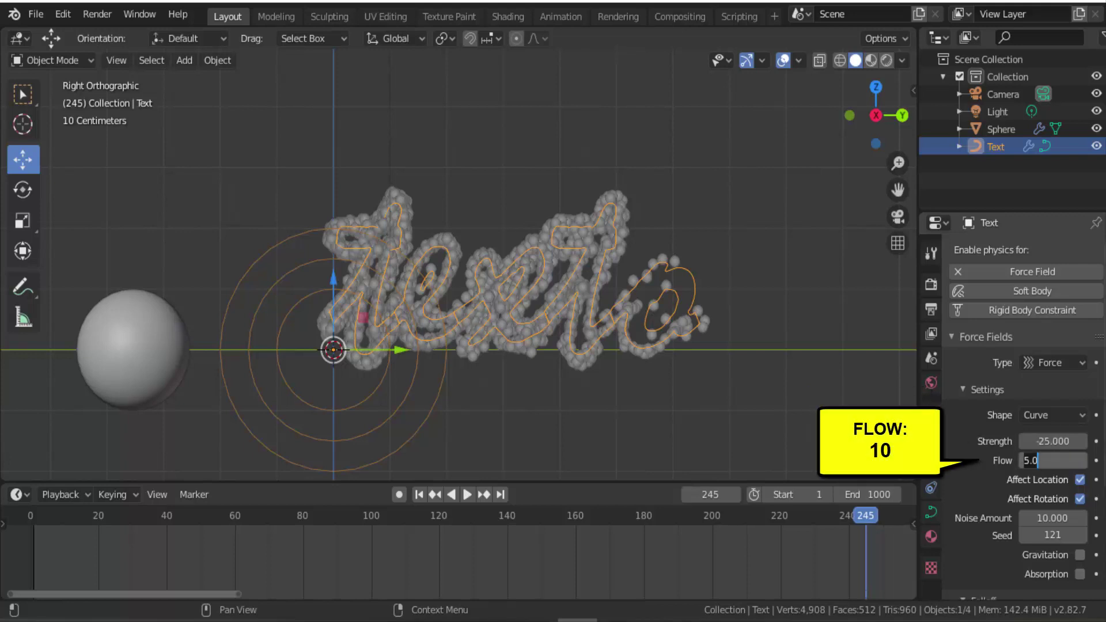
type("10")
key("Return")
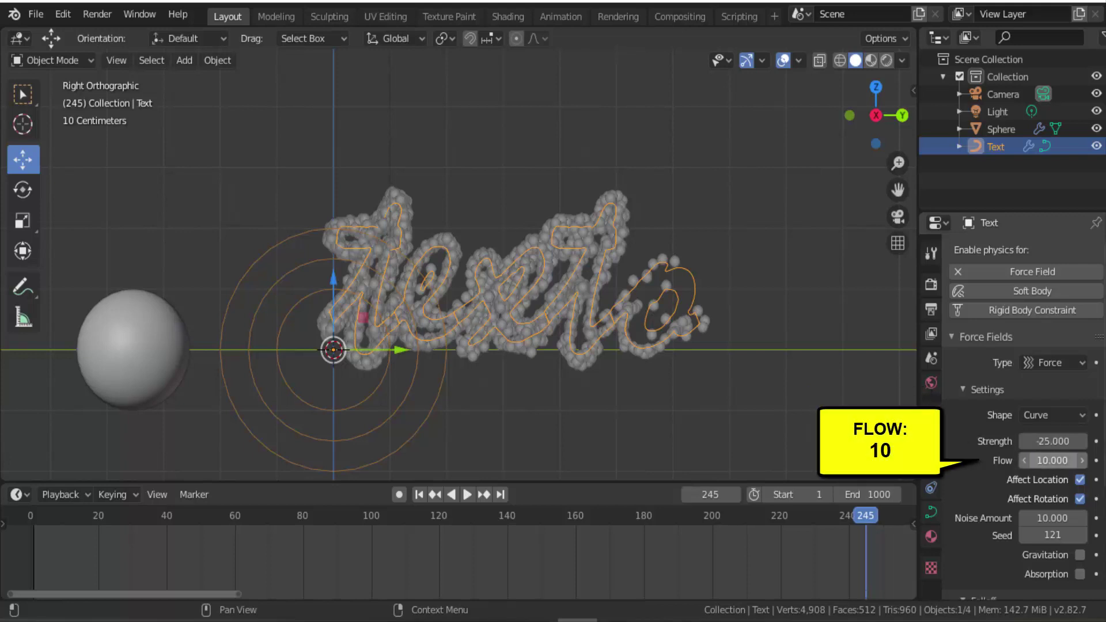
left_click(421, 495)
left_click(467, 494)
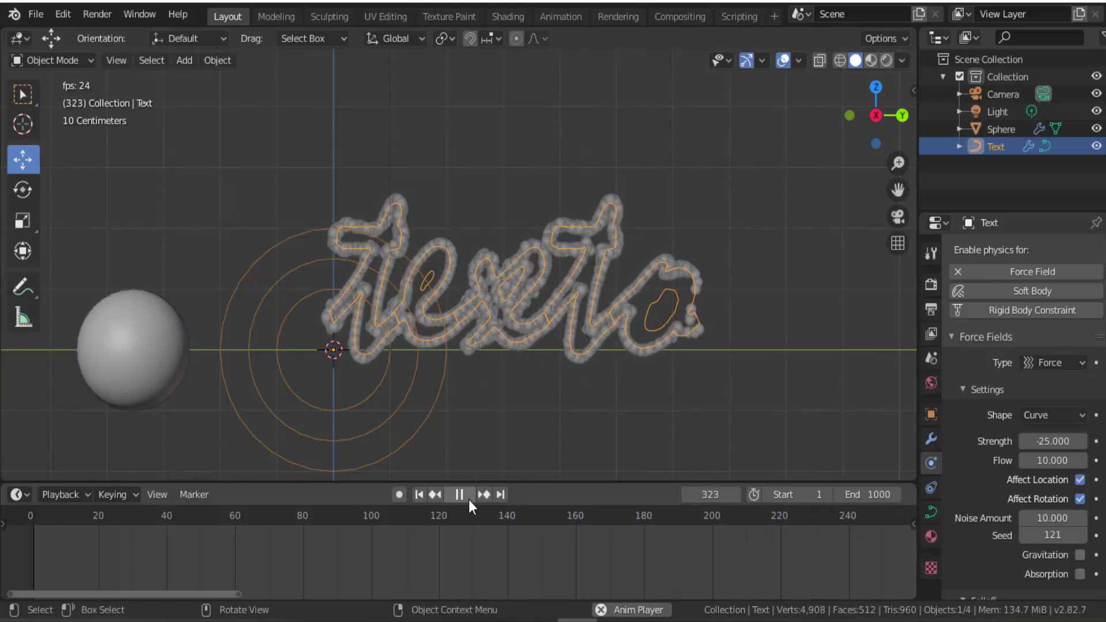
Step: Stop at frame 368, inspect the text through the camera, return to side view, and select the Sphere
left_click(467, 496)
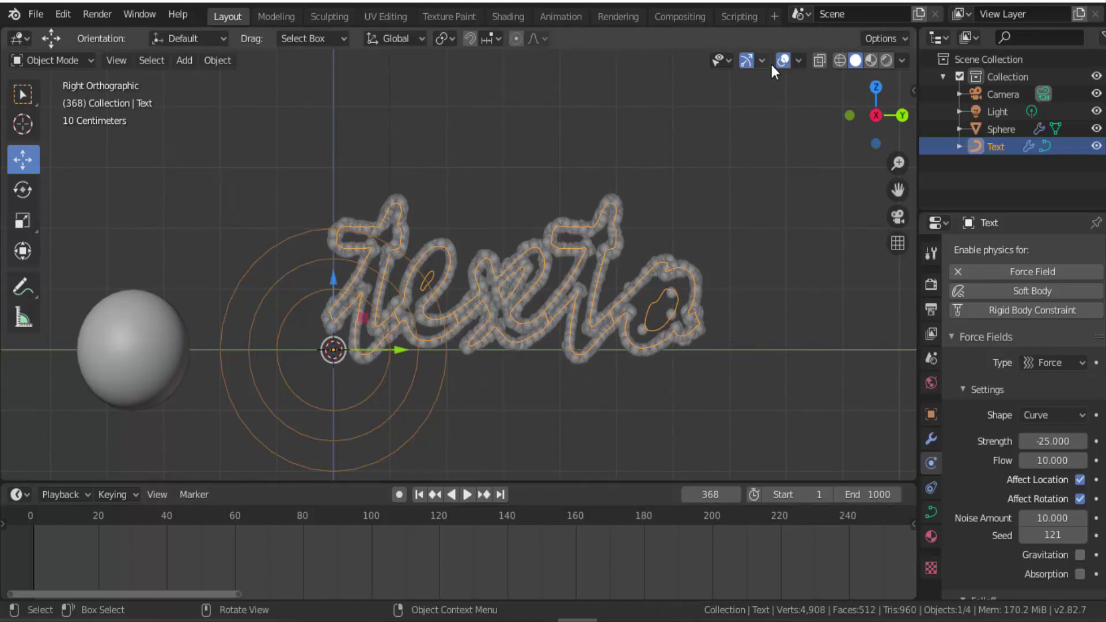
left_click(900, 219)
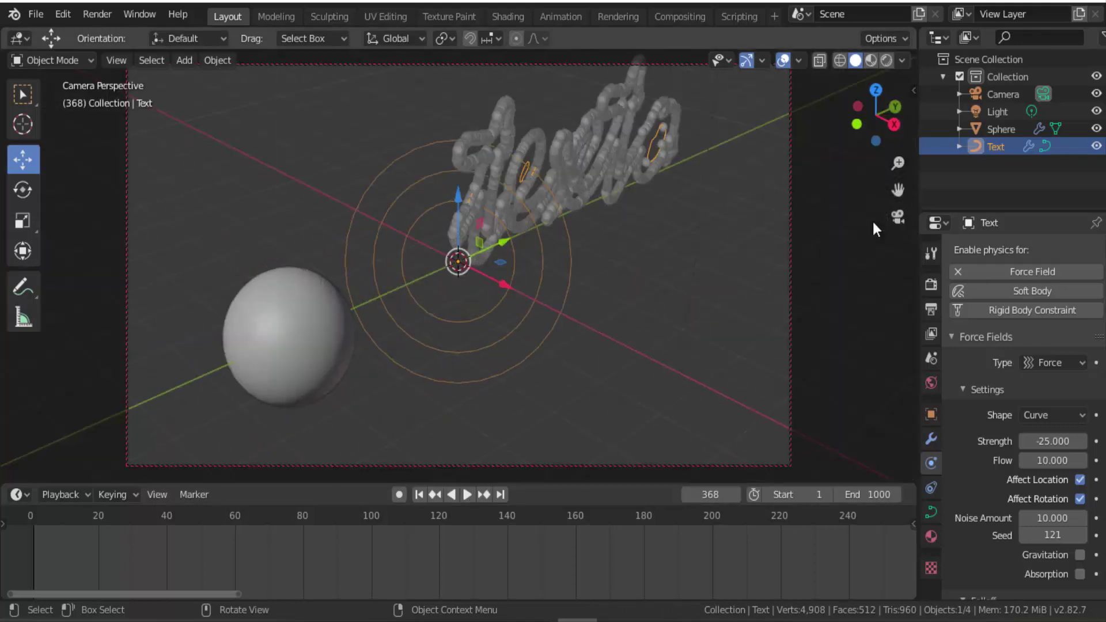
mouse_move(897, 190)
left_mouse_down()
mouse_move(894, 198)
mouse_move(899, 187)
left_mouse_up()
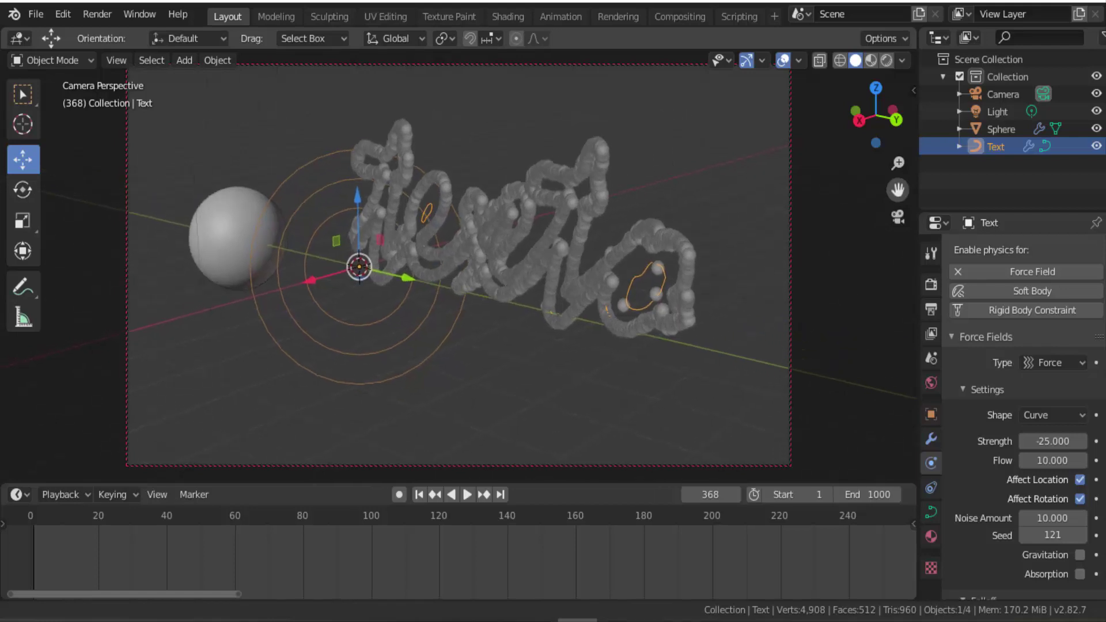
left_click_drag(875, 118, 890, 115)
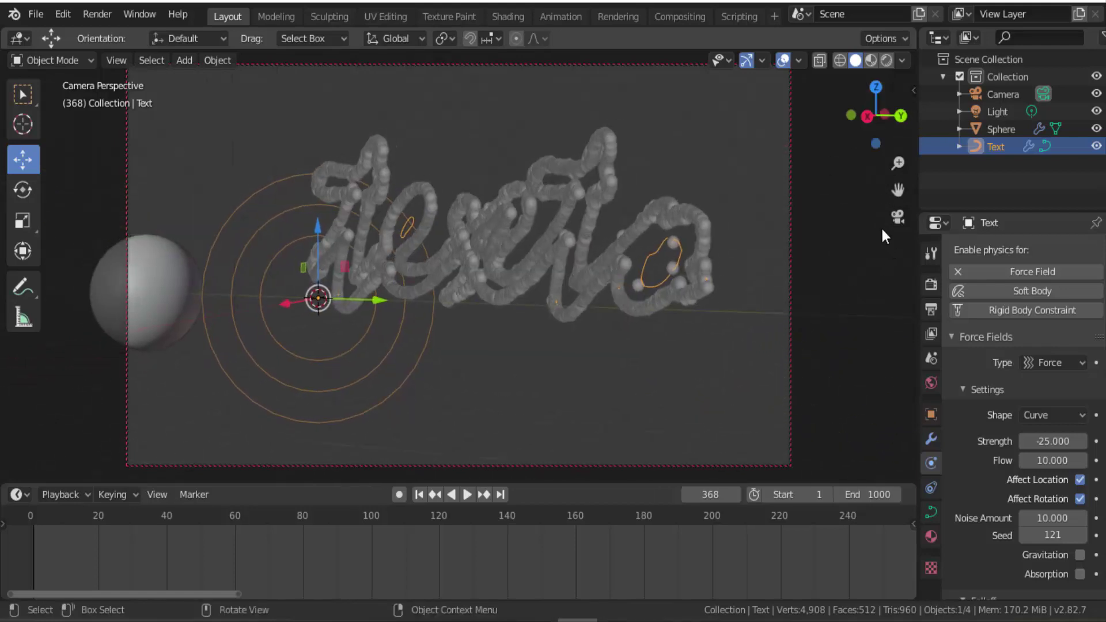
left_click(897, 217)
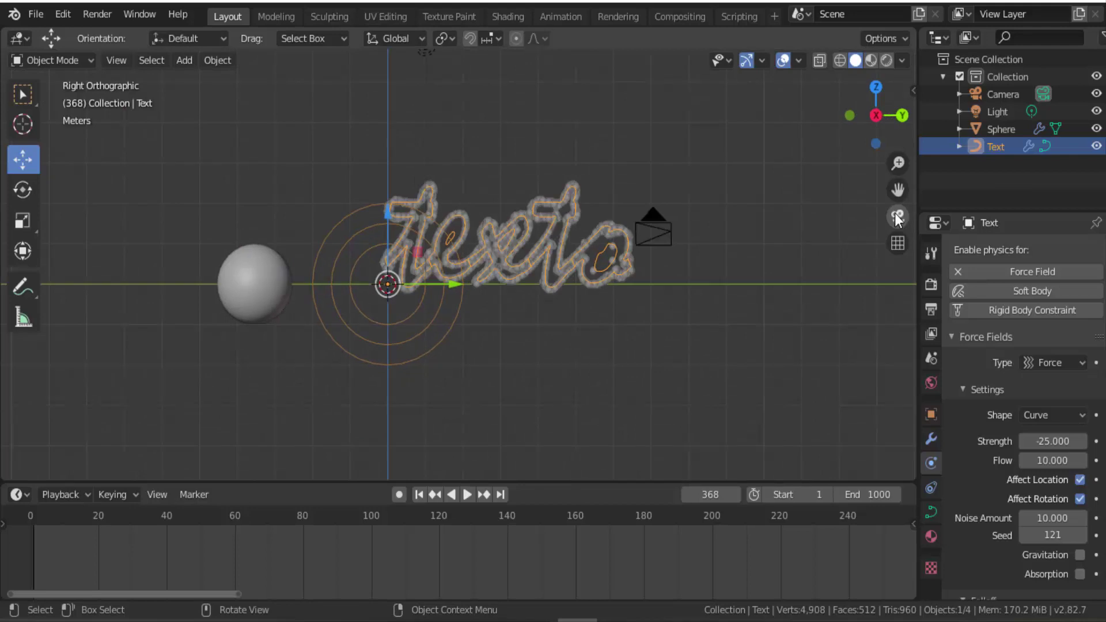
left_click(249, 295)
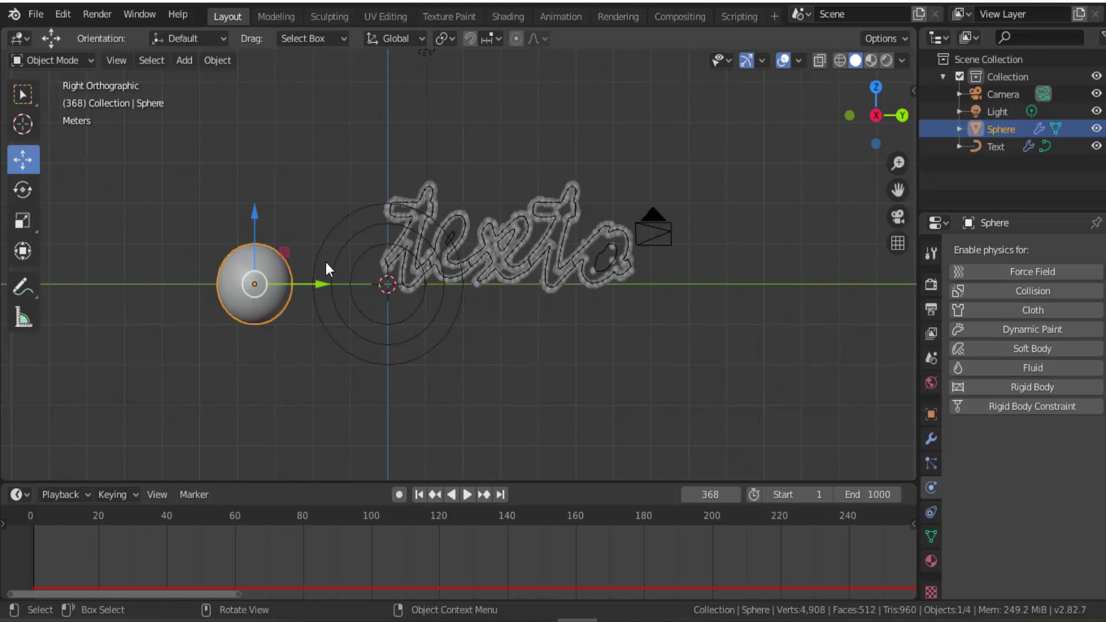
Step: Add a 1-subdivision icosphere and move it to the lower right, clear of the text
left_click(184, 60)
mouse_move(205, 79)
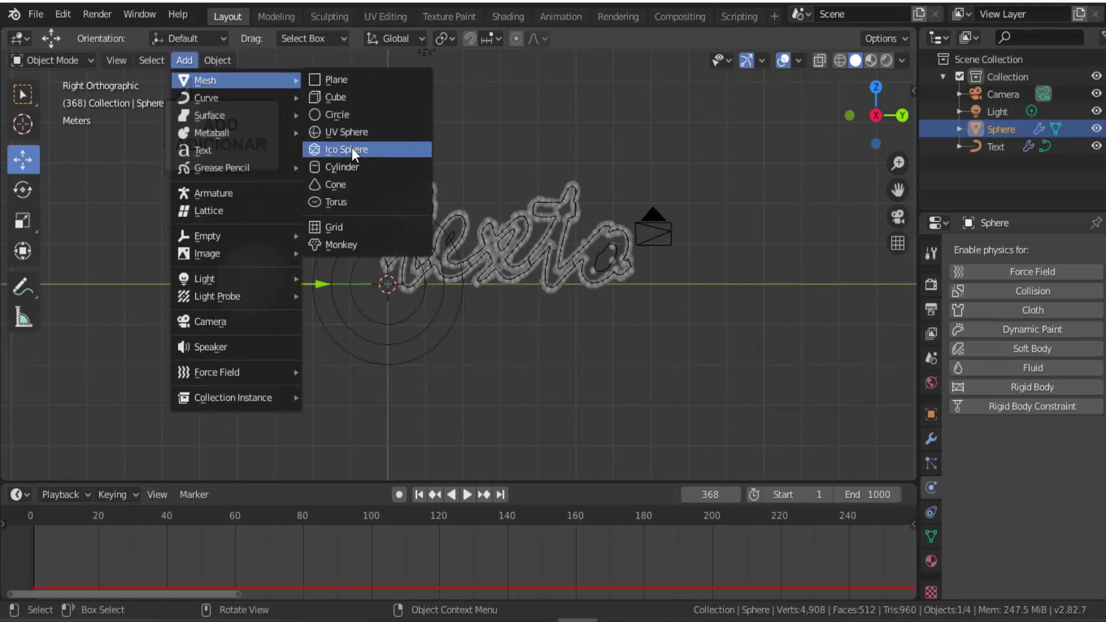
left_click(348, 149)
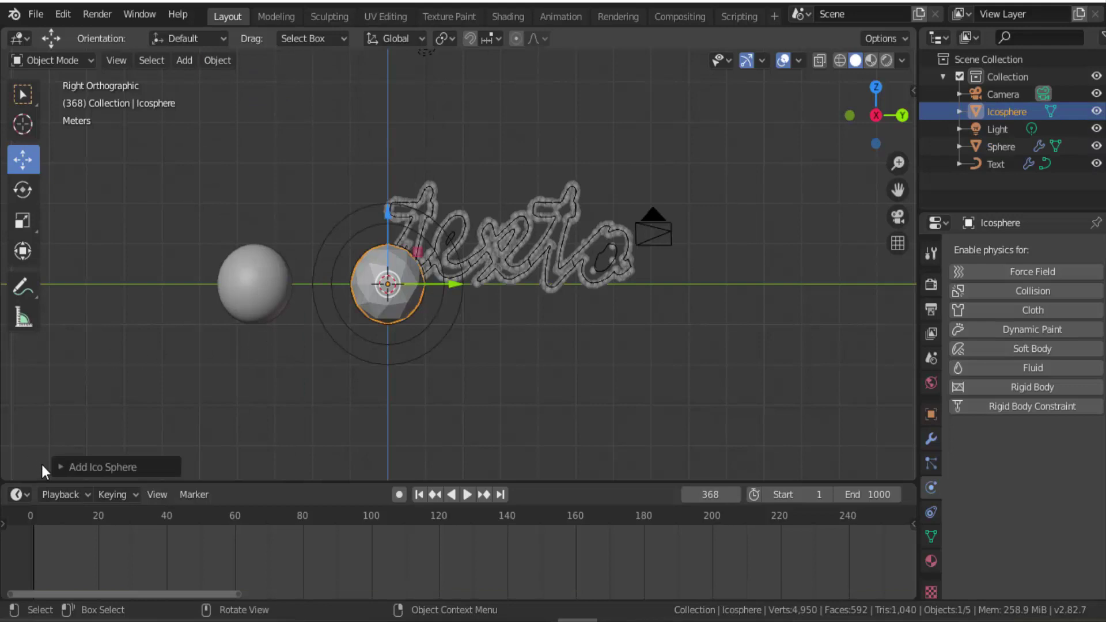
left_click(63, 467)
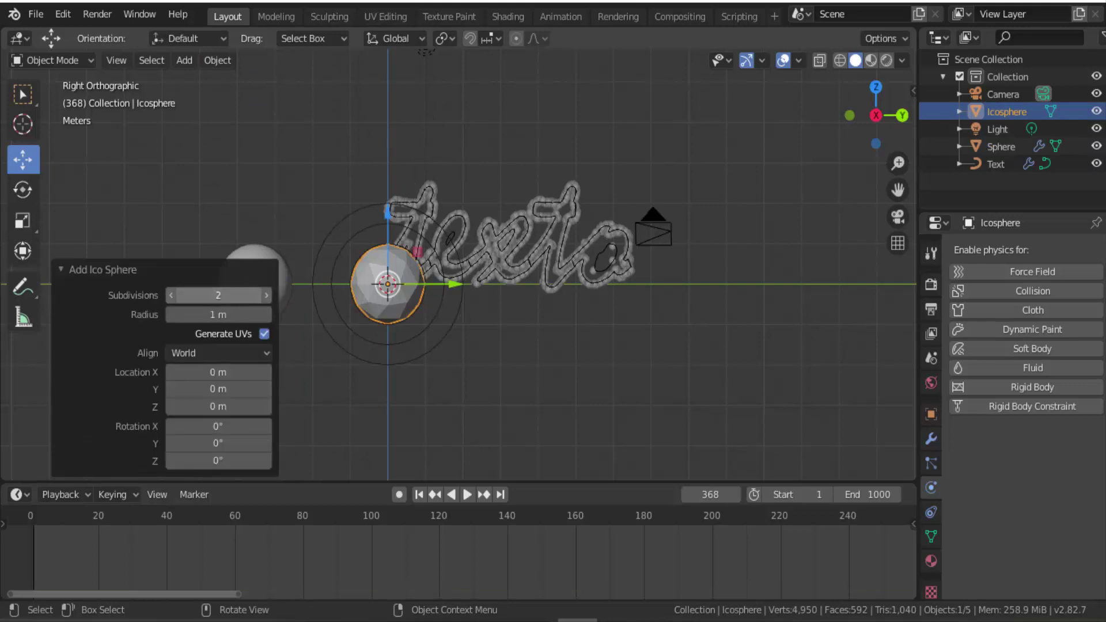
left_click(170, 295)
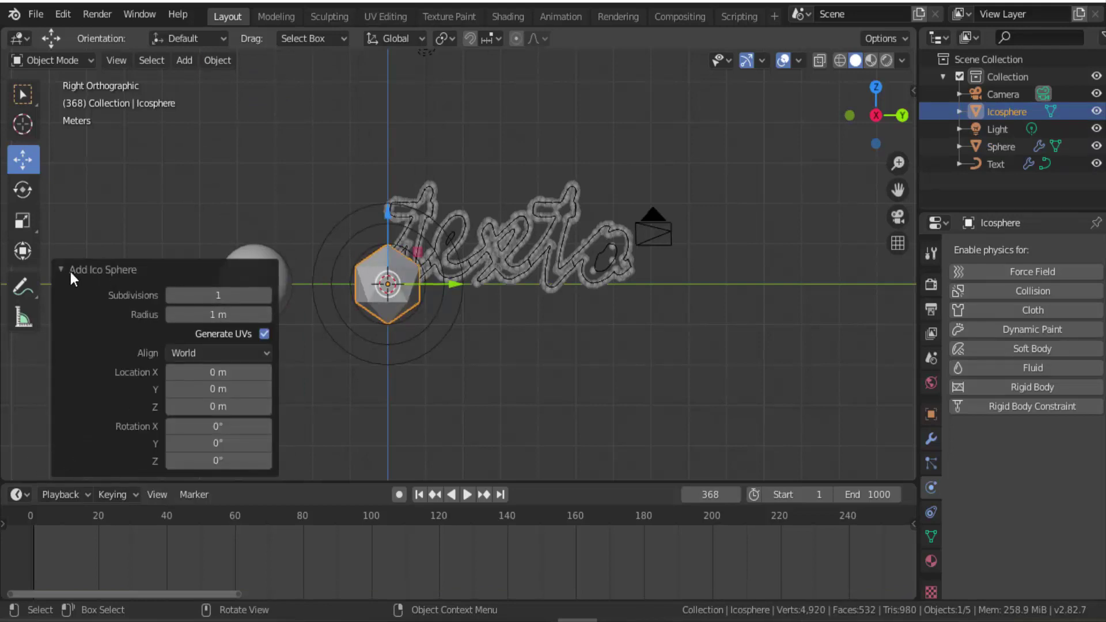
left_click(68, 270)
left_click_drag(457, 284, 832, 318)
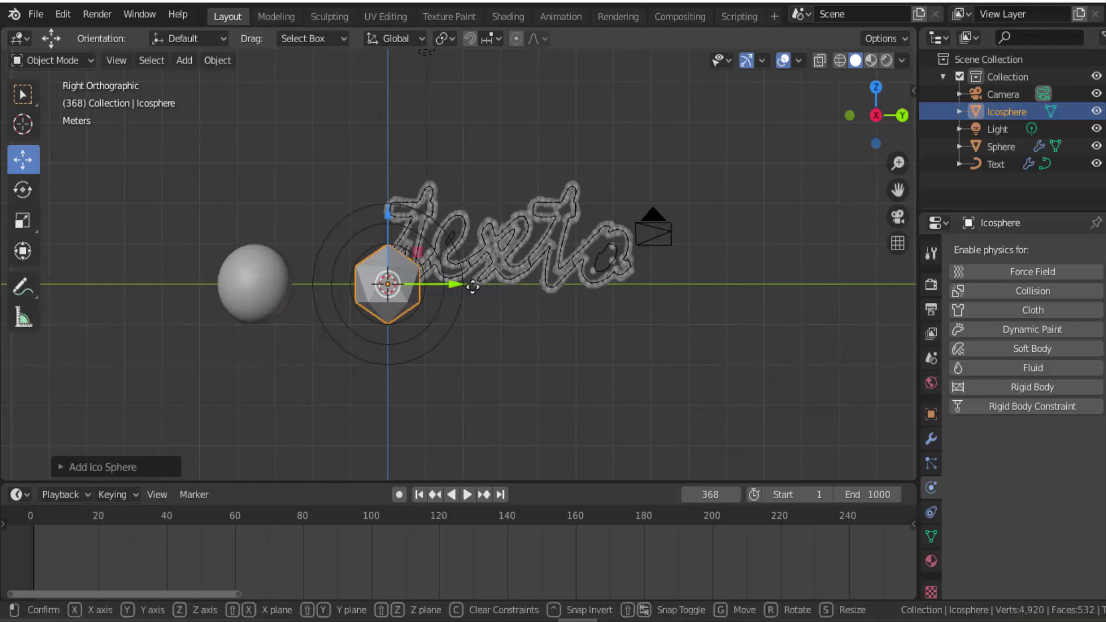
left_click_drag(777, 220, 794, 343)
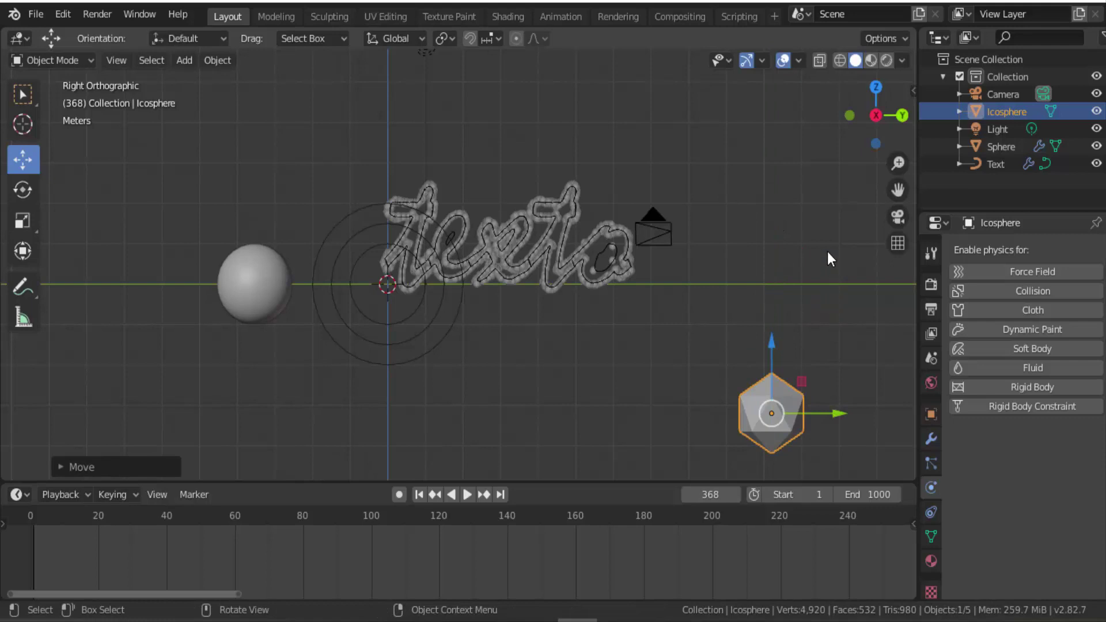
Step: Switch the viewport to Rendered shading and set the World colour Value to 0 for black
left_click(887, 61)
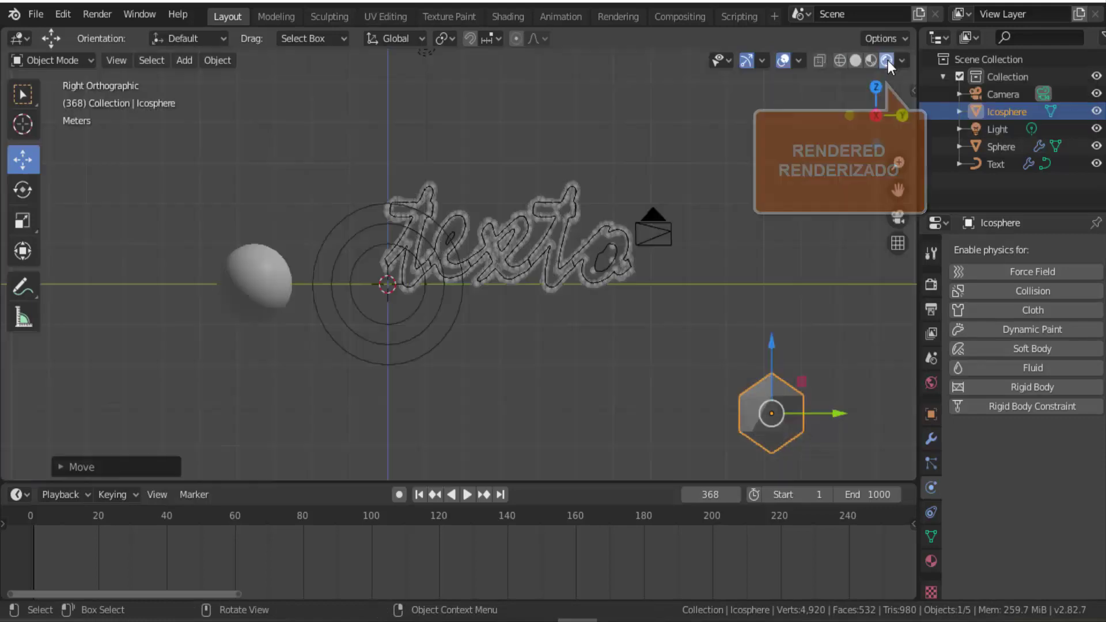
left_click(932, 380)
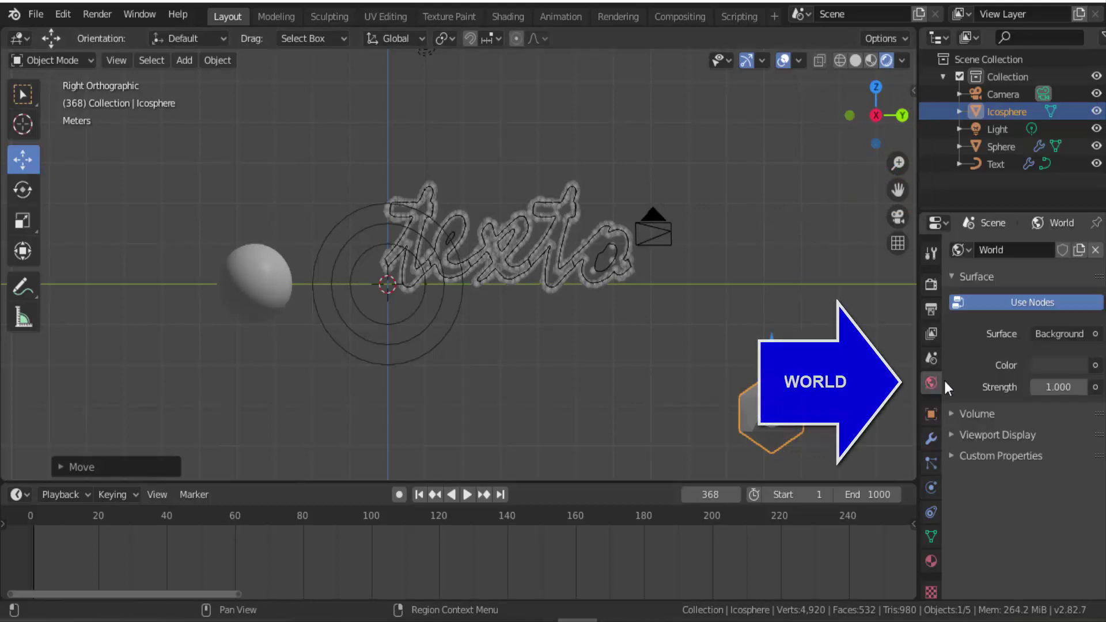
left_click(1056, 364)
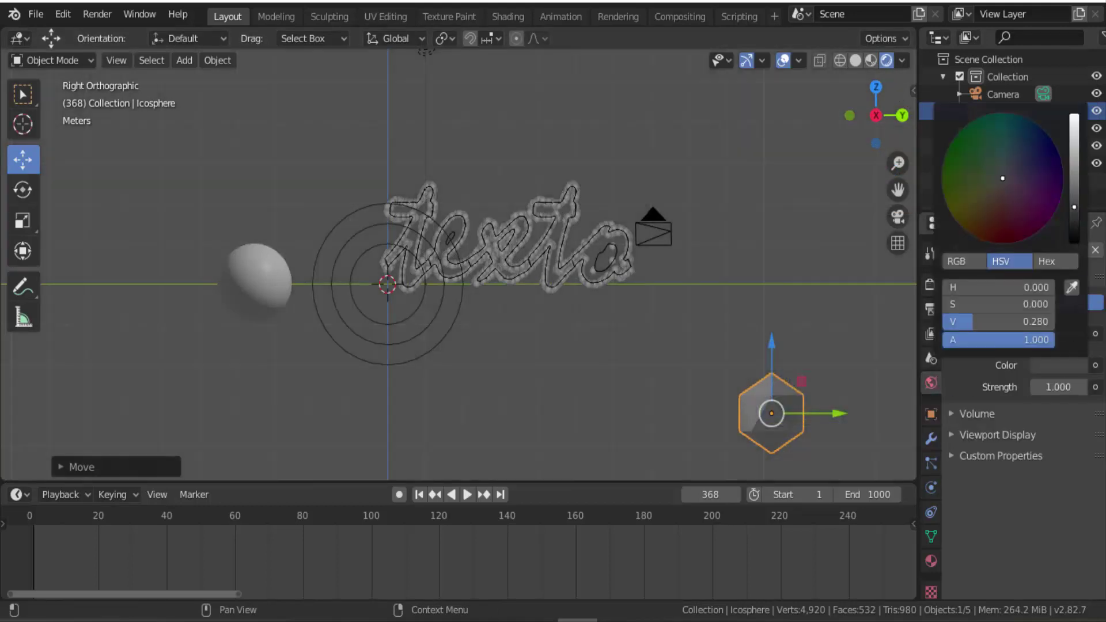
left_click_drag(1075, 209, 1074, 244)
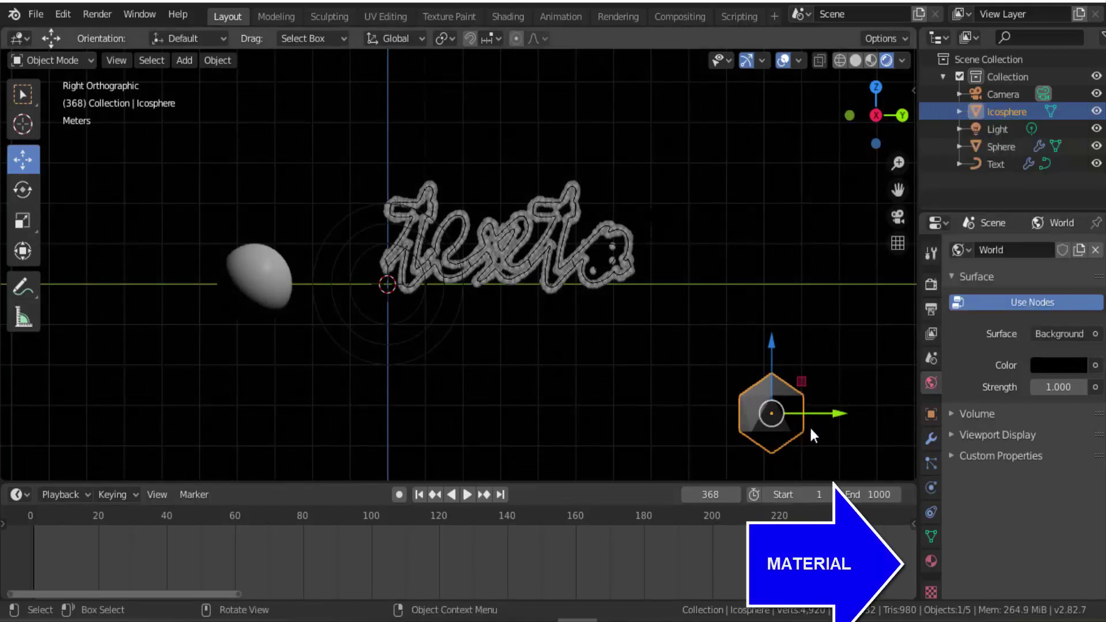
Step: Give the icosphere a new Emission material with an orange-yellow colour
left_click(933, 562)
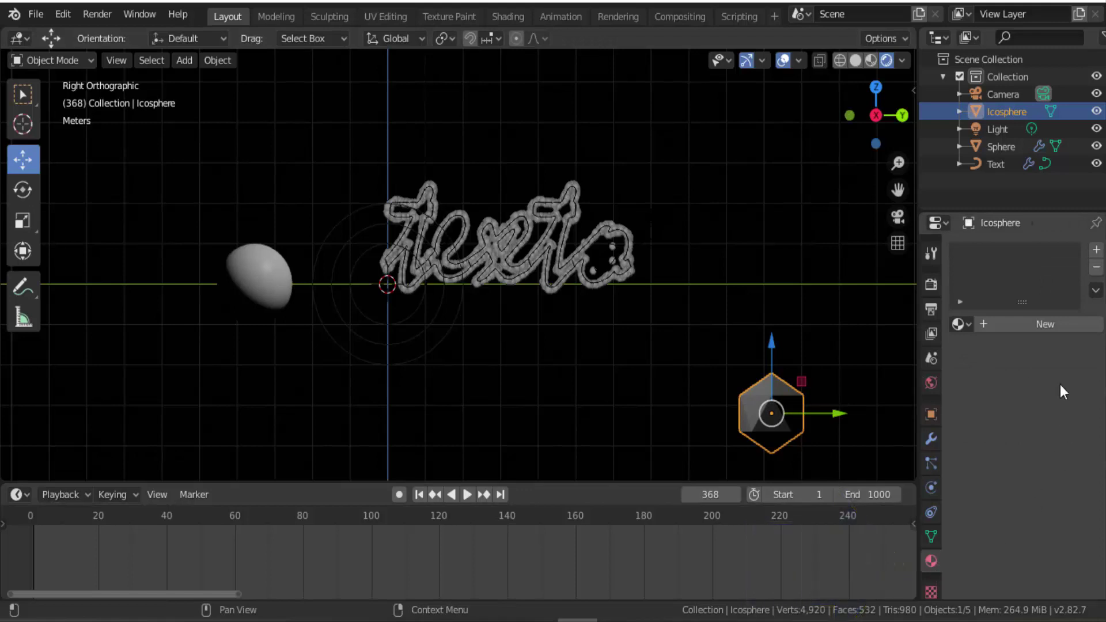
left_click(1048, 324)
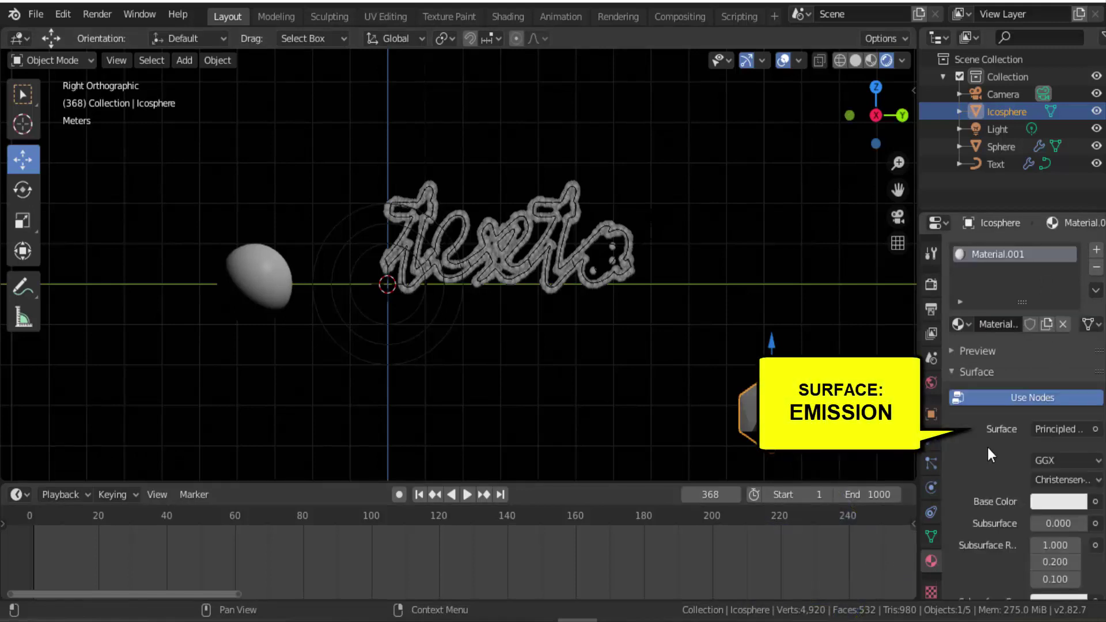
left_click(1094, 429)
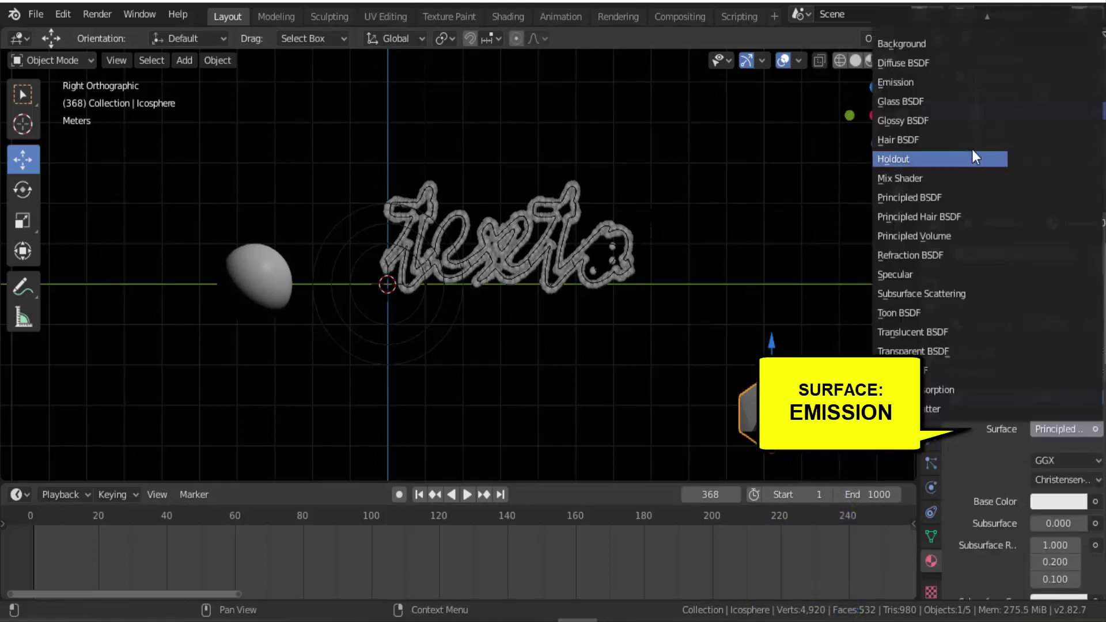
left_click(933, 84)
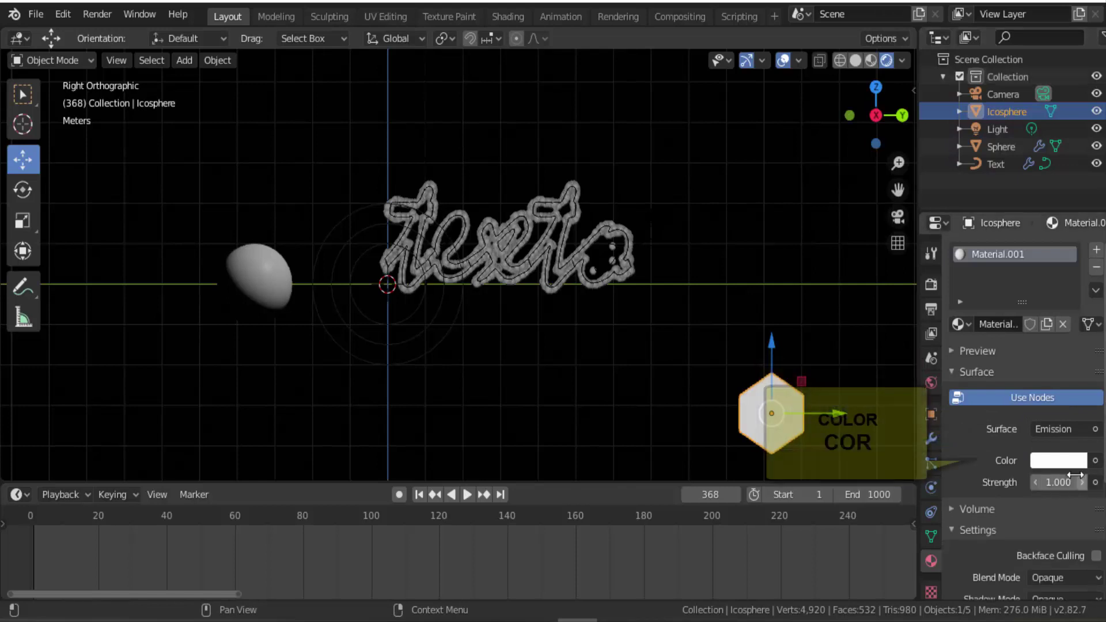
left_click(1058, 460)
left_click(979, 318)
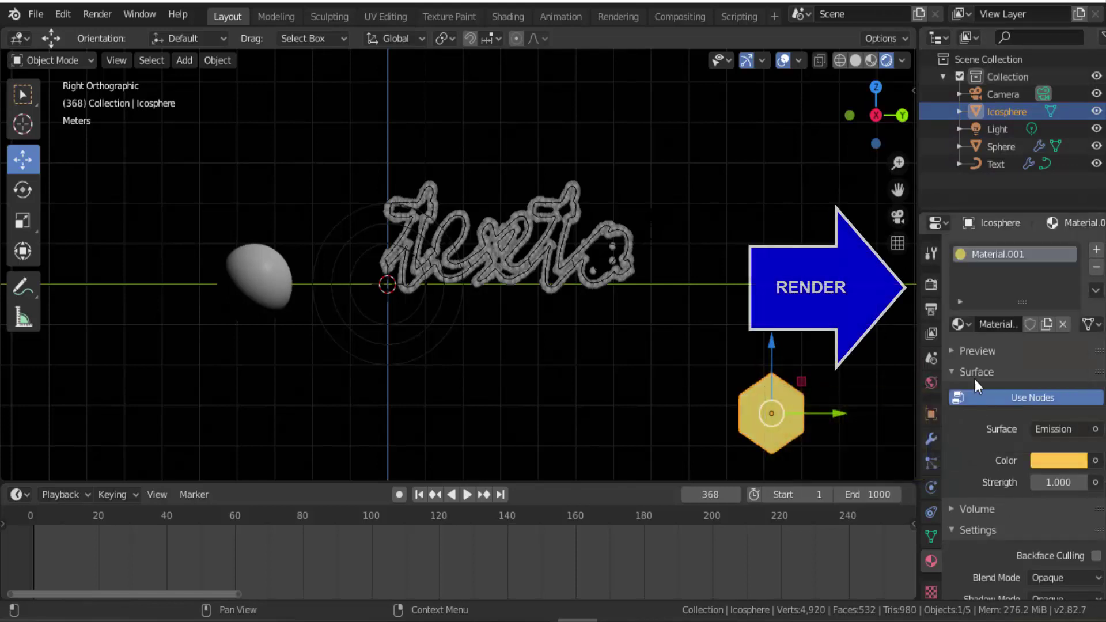
Step: Enable Bloom in the render settings and raise the emission Strength to 3.3
left_click(931, 285)
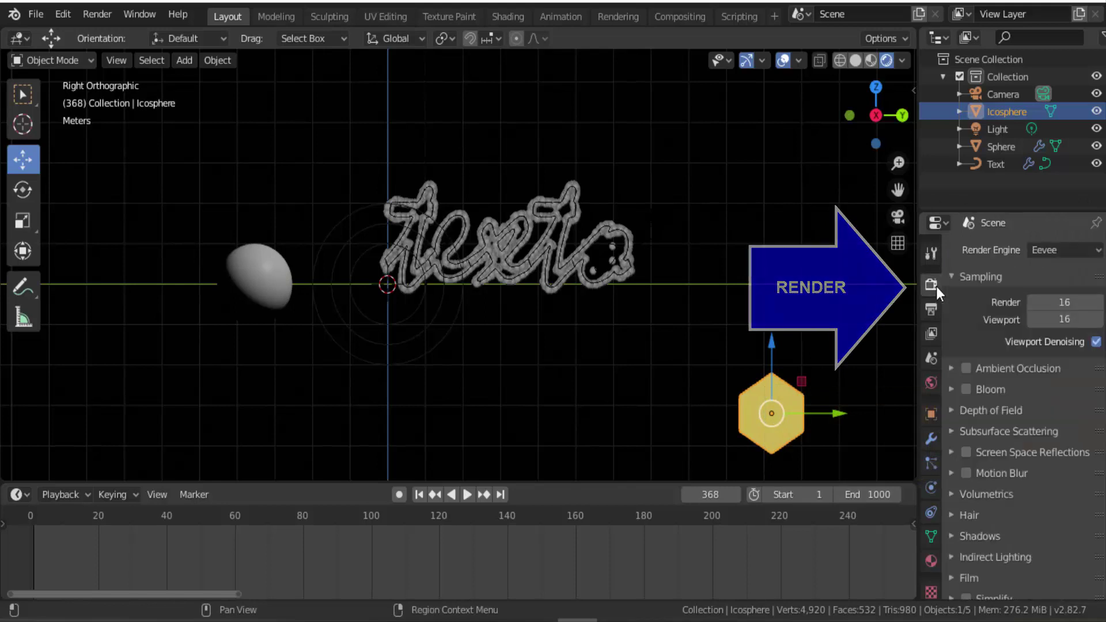
left_click(966, 388)
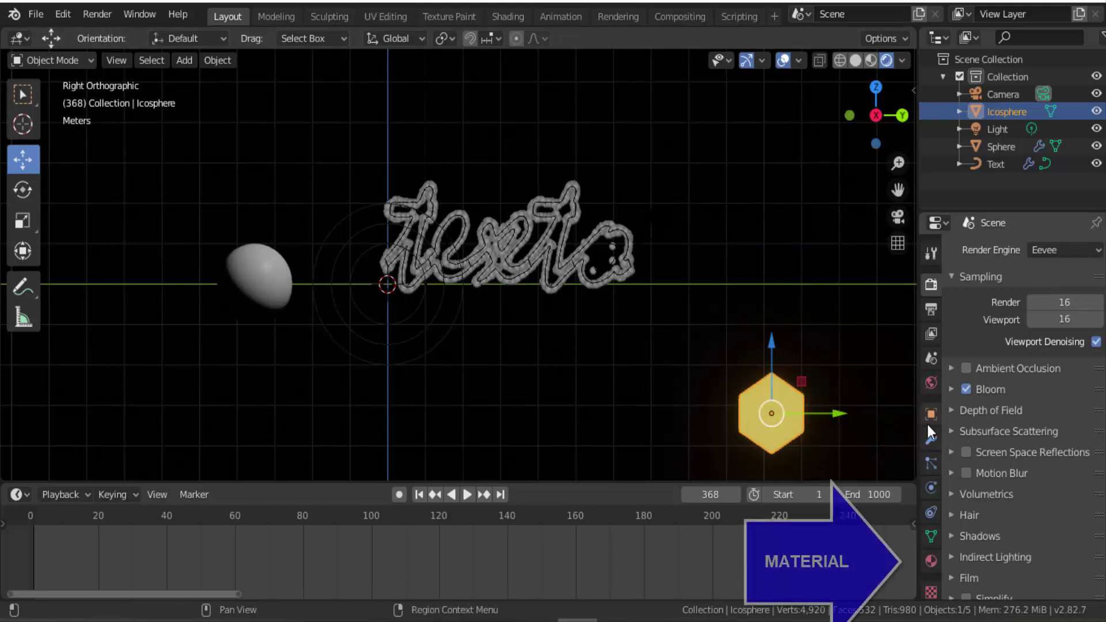
left_click(931, 561)
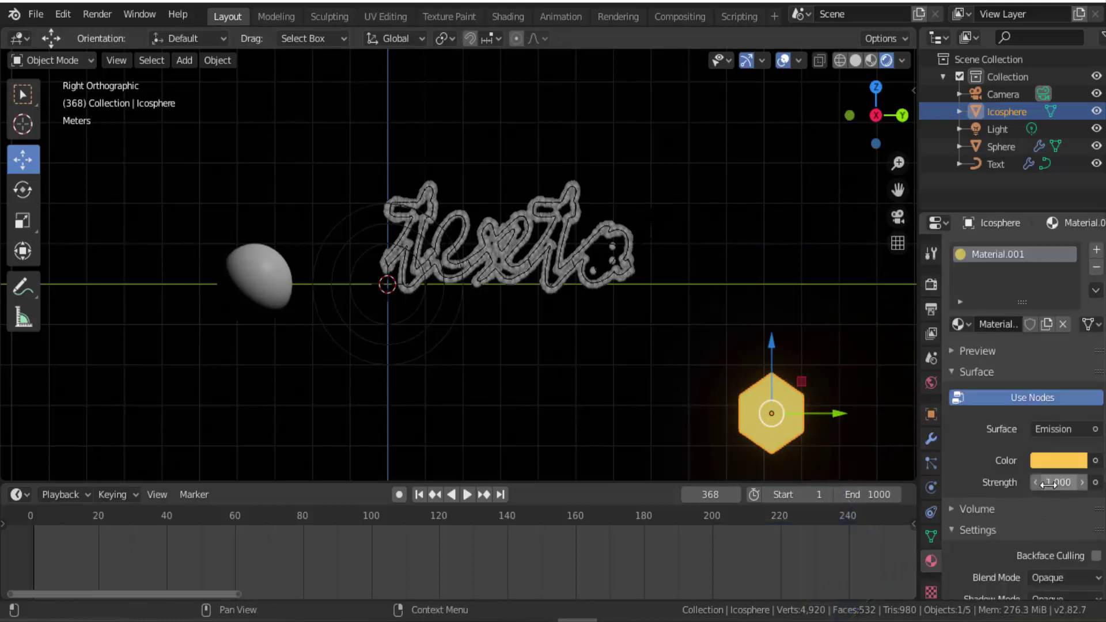
left_click_drag(1058, 482, 1083, 482)
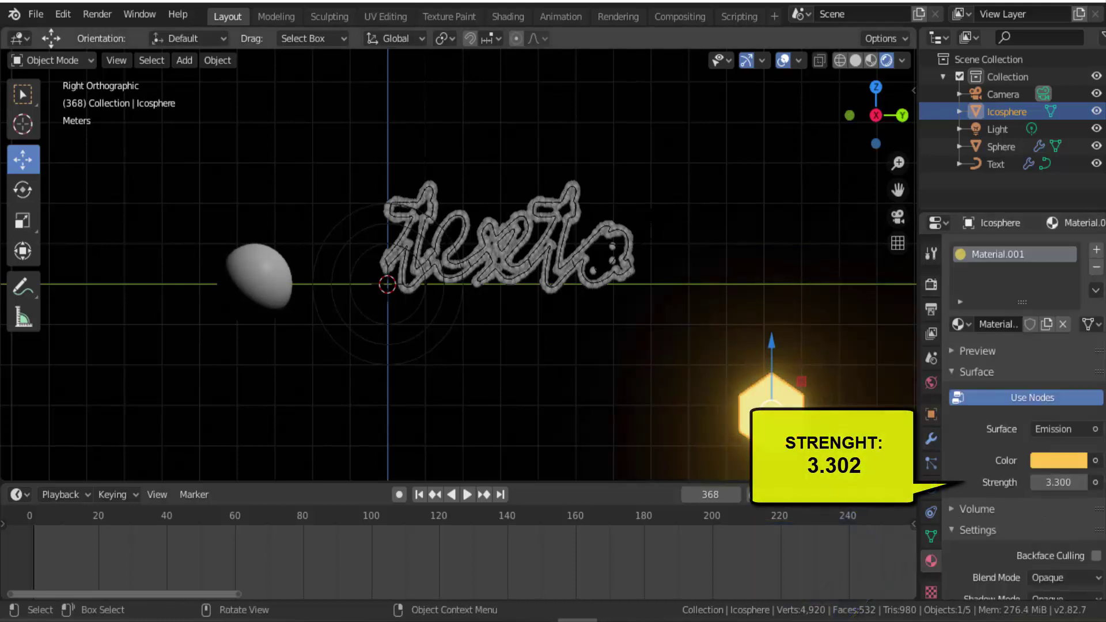
Step: Render the Sphere's particles as Object, with the Icosphere as the instance object
left_click(267, 277)
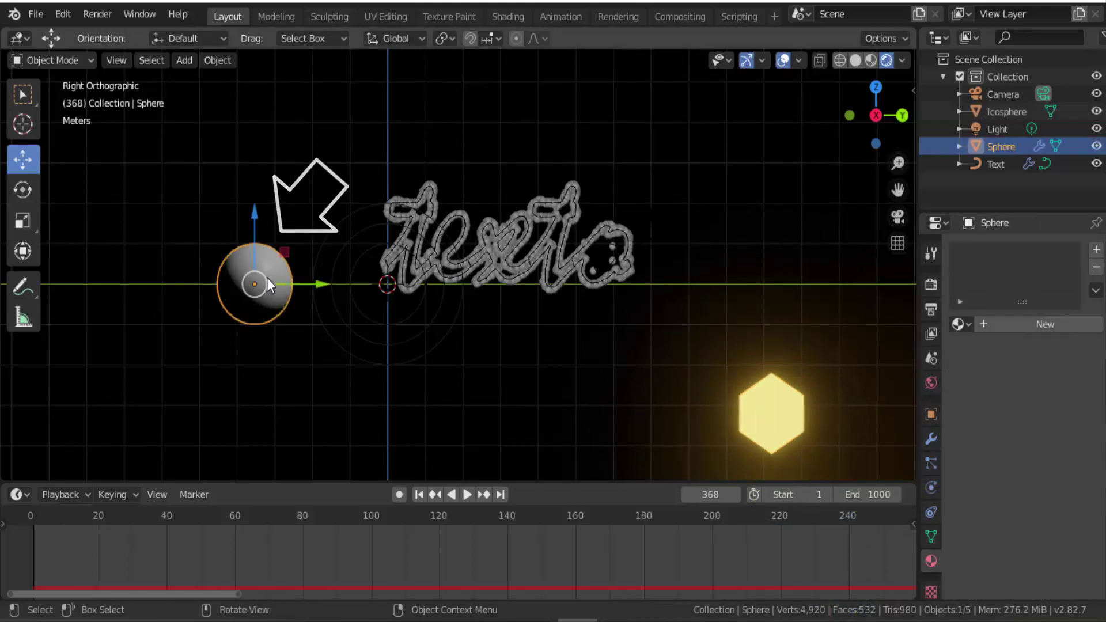
left_click(931, 464)
scroll(987, 447, "down", 3)
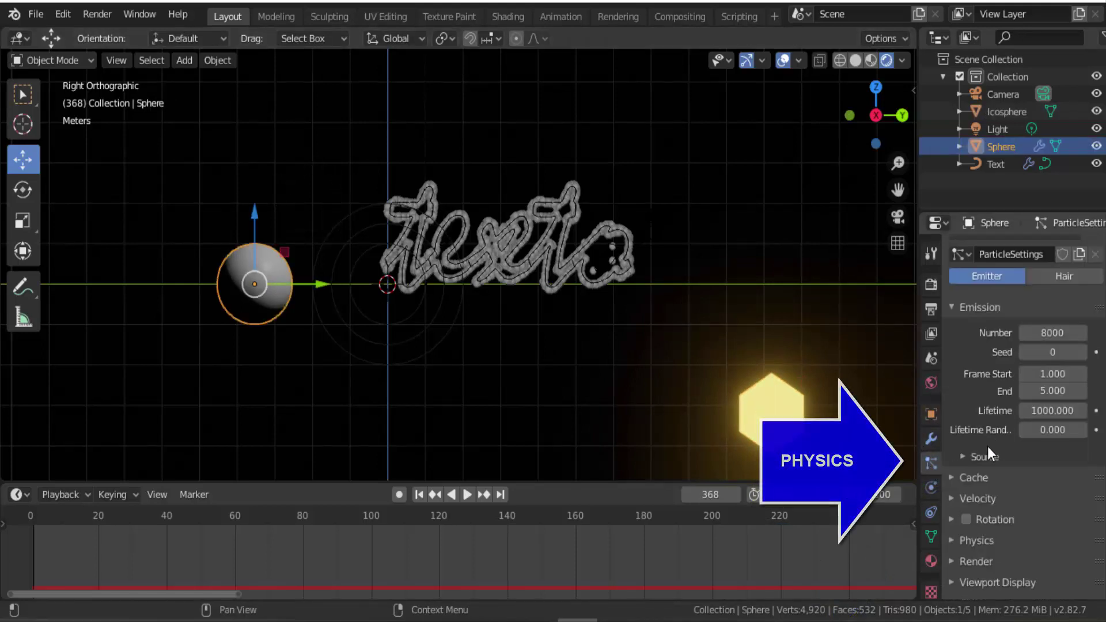
scroll(987, 447, "down", 5)
left_click(949, 443)
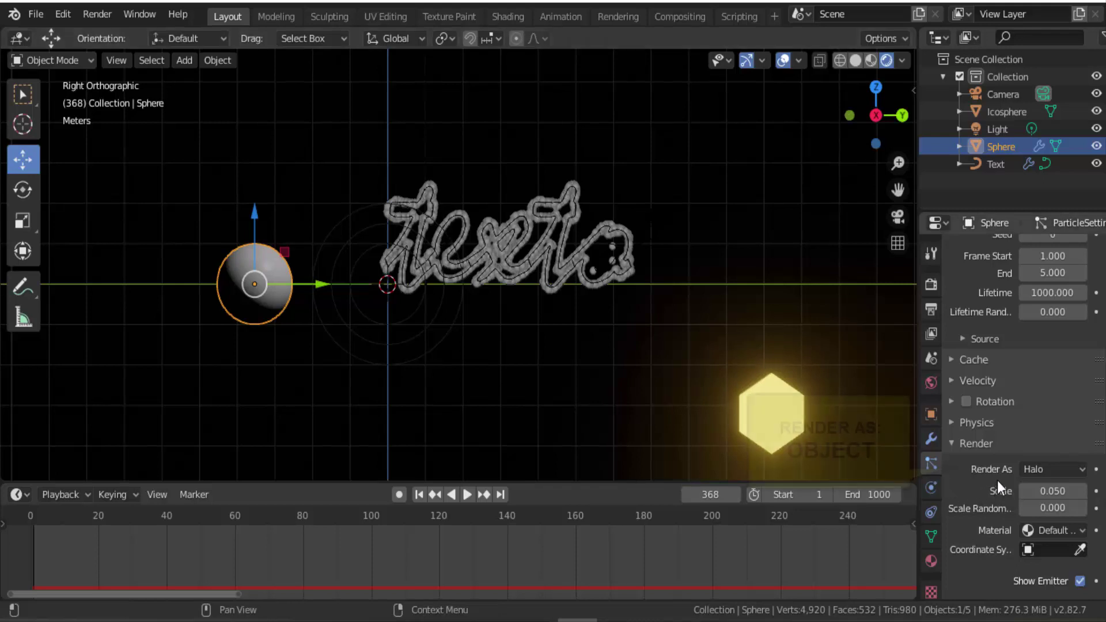
left_click(1038, 469)
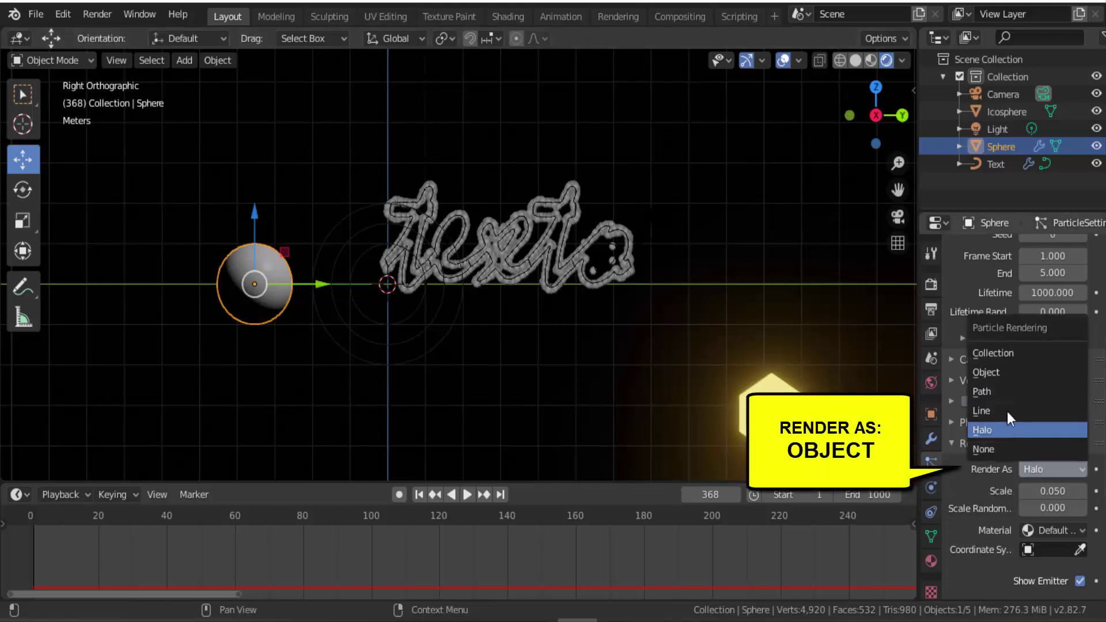
left_click(996, 375)
scroll(1003, 513, "down", 3)
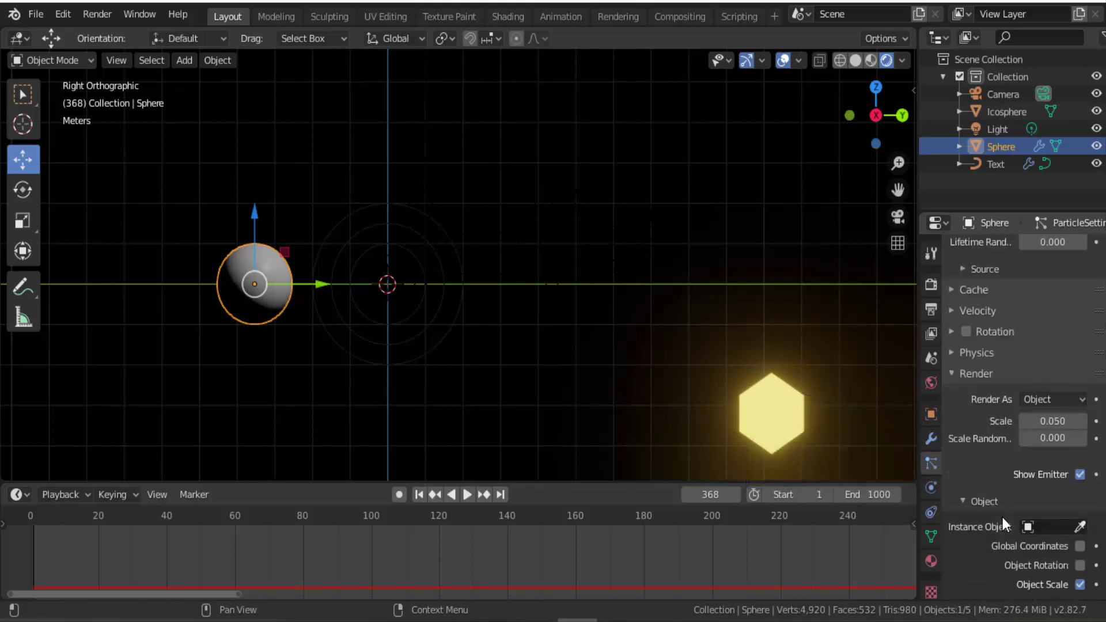
scroll(1002, 517, "down", 3)
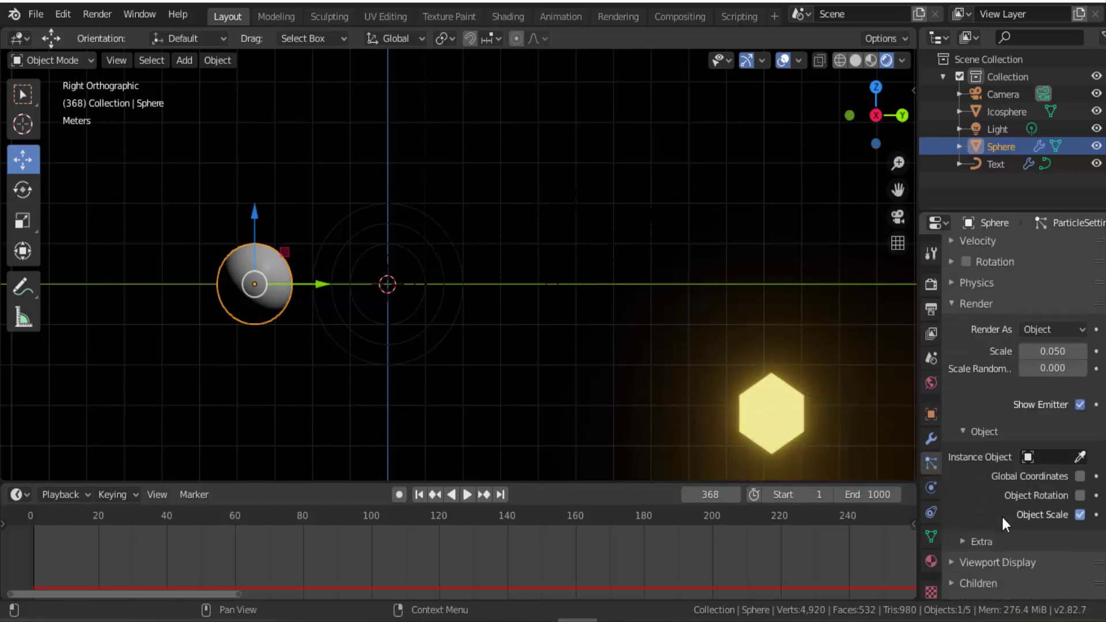
left_click(1079, 456)
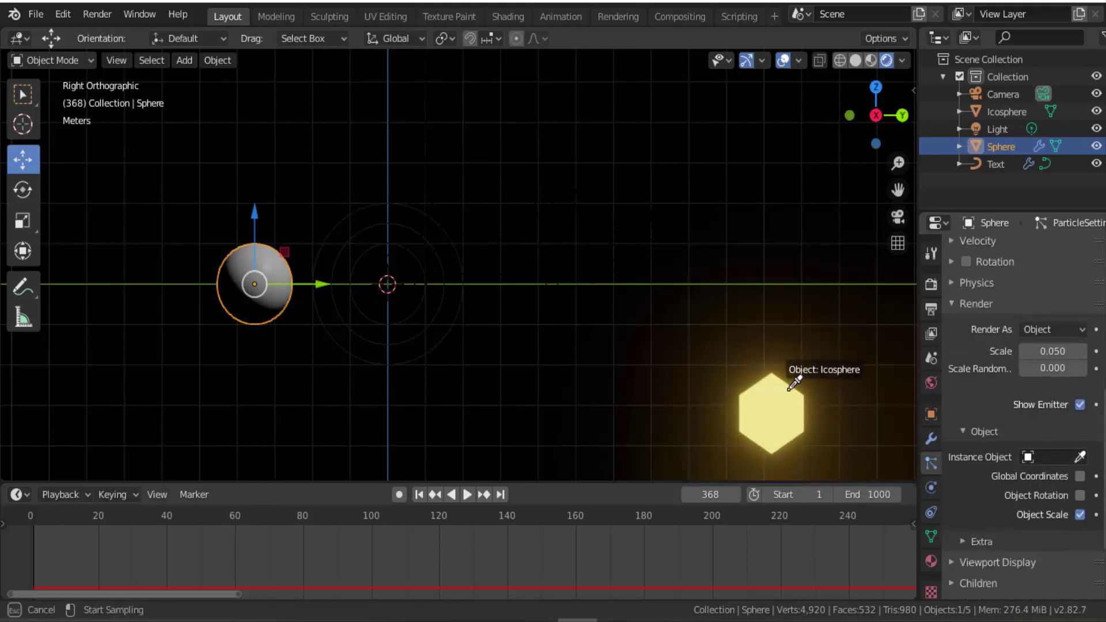
left_click(790, 389)
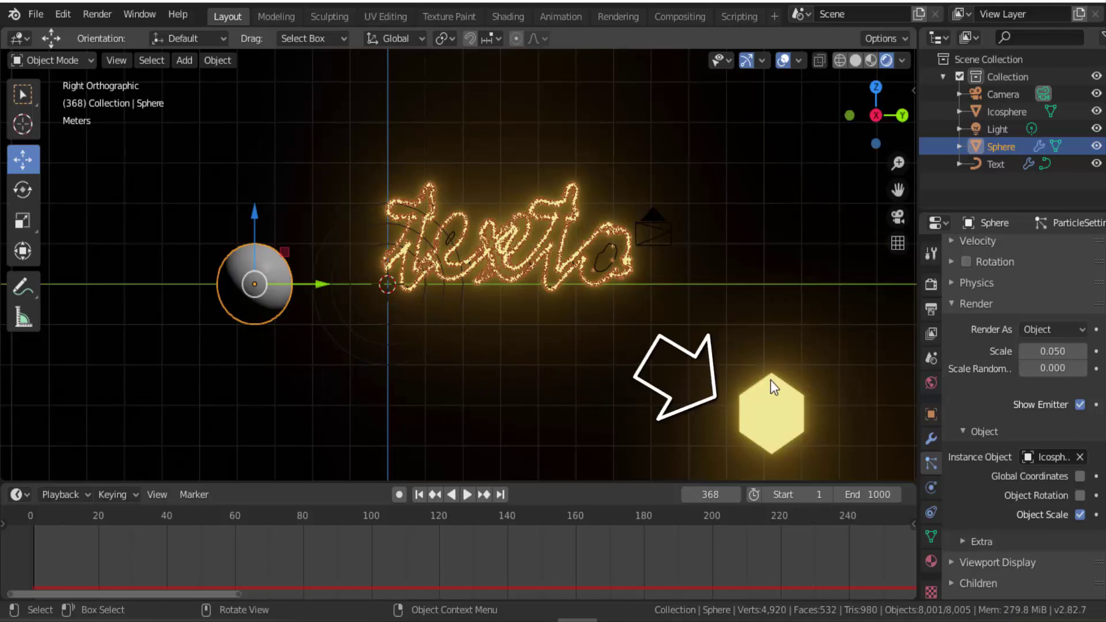
Step: Frame the glowing texto in camera view, render a still image, and close the render window
left_click(896, 217)
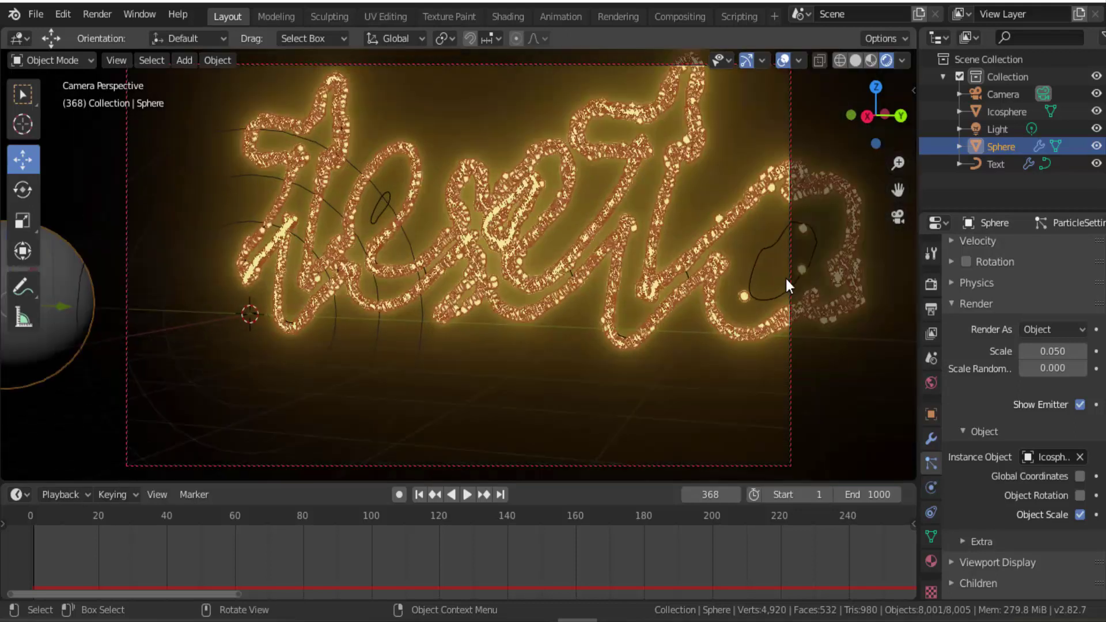
left_click_drag(897, 189, 824, 224)
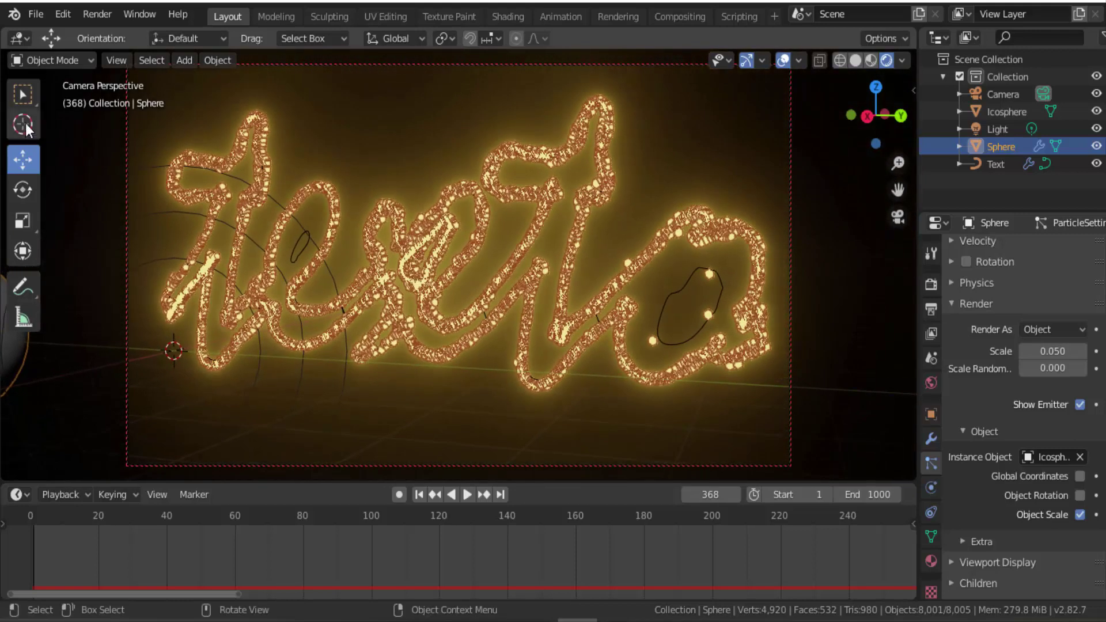
left_click(91, 13)
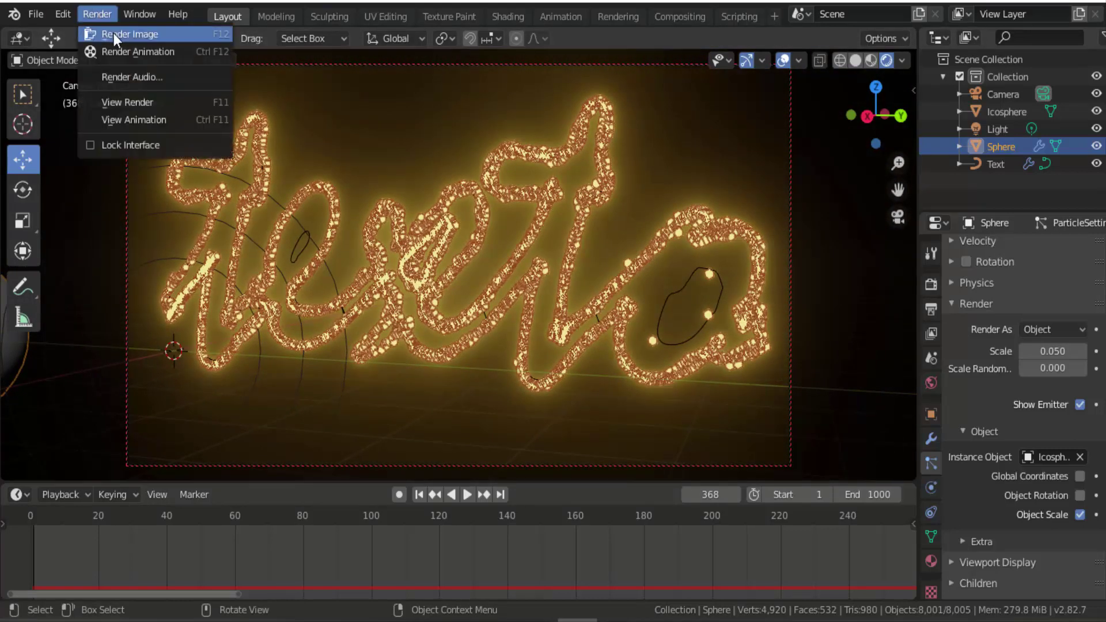
left_click(113, 34)
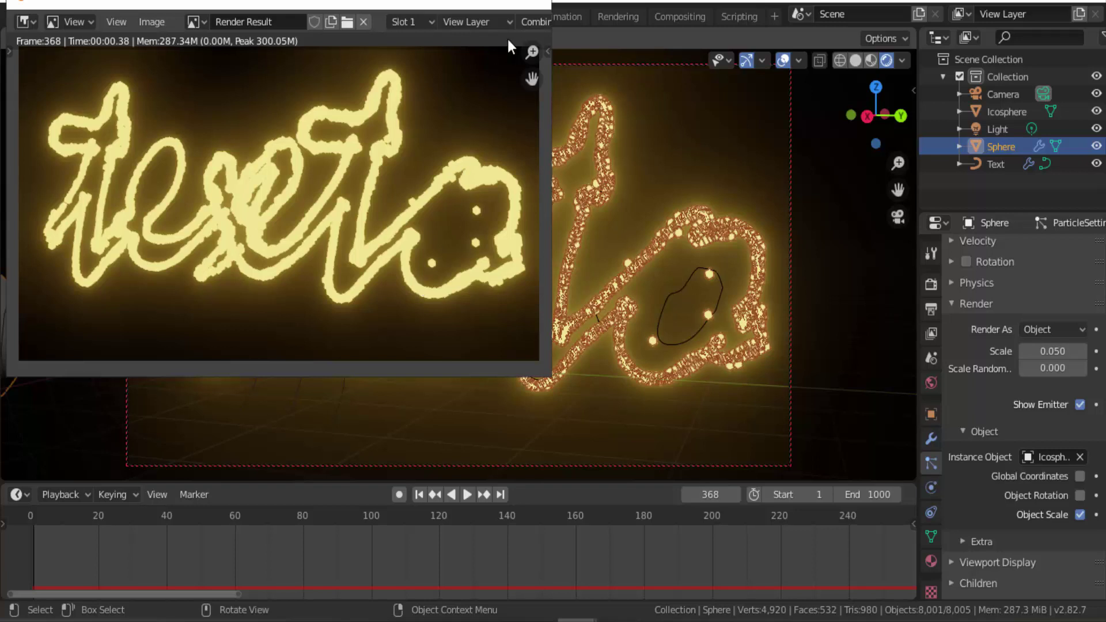
left_click(531, 4)
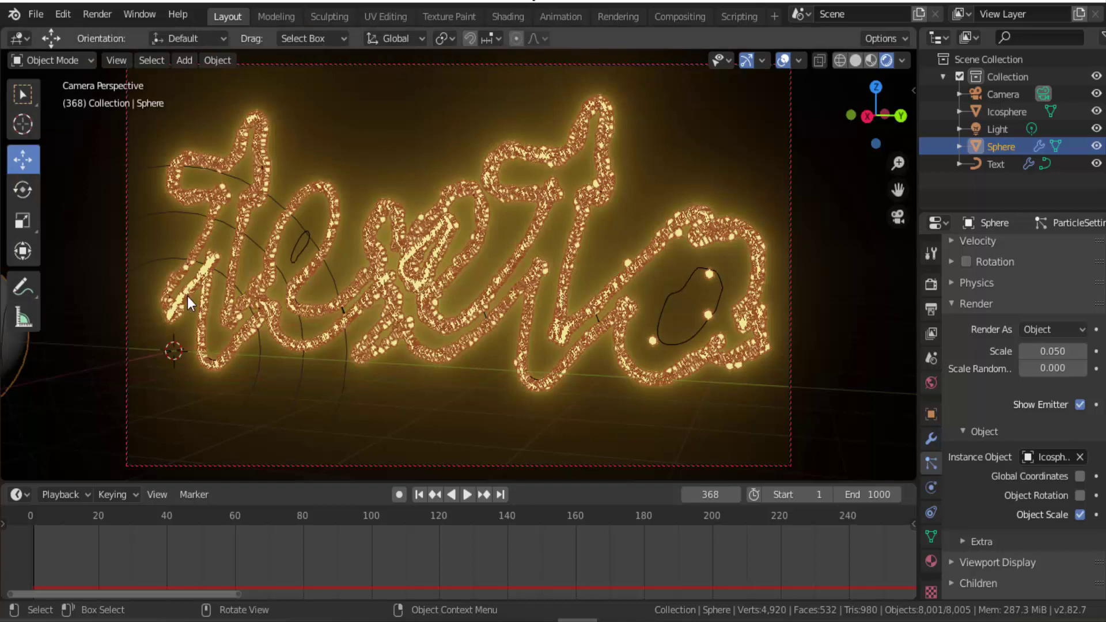